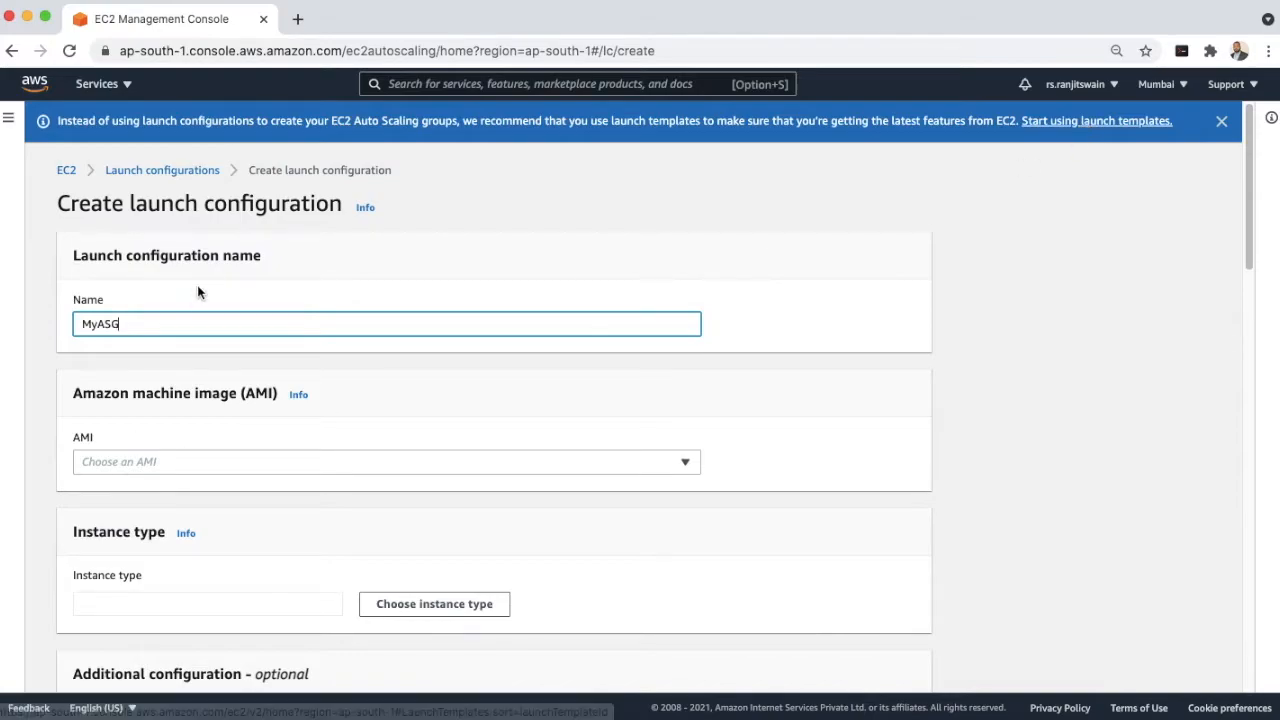
- Start a new EC2 launch template named MyASG with the version description DemoASG
click(1093, 122)
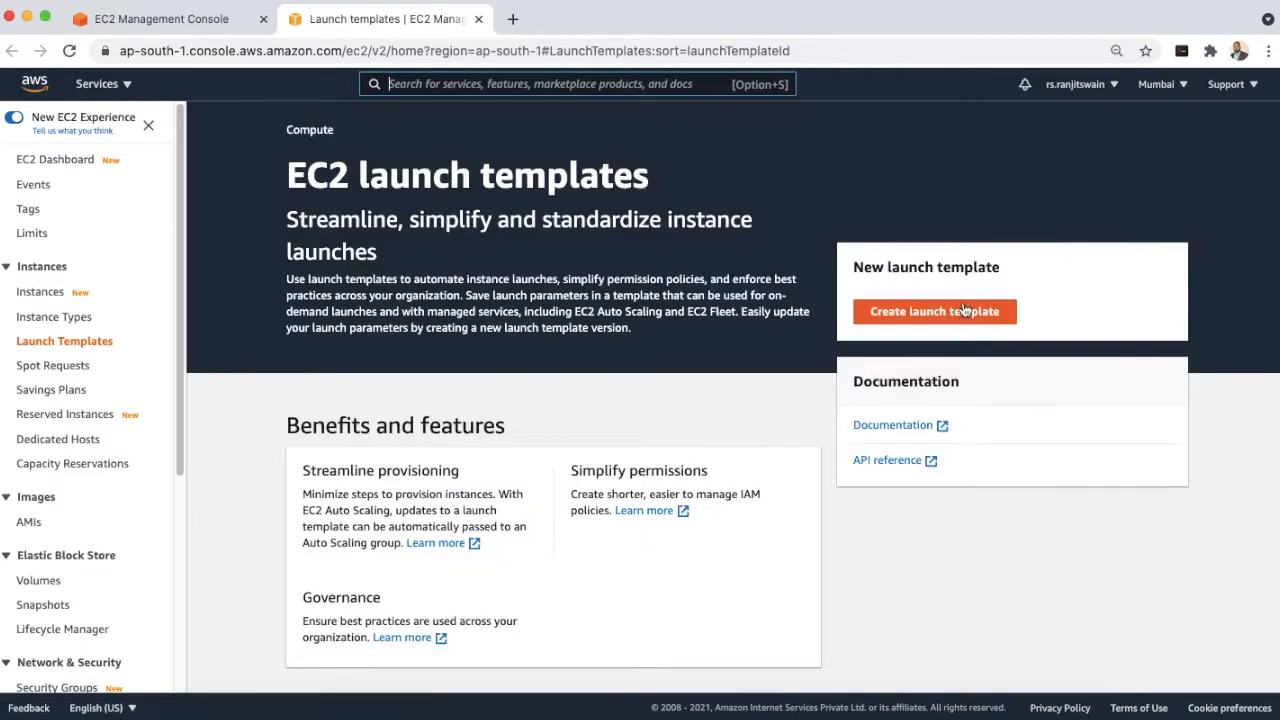
click(946, 313)
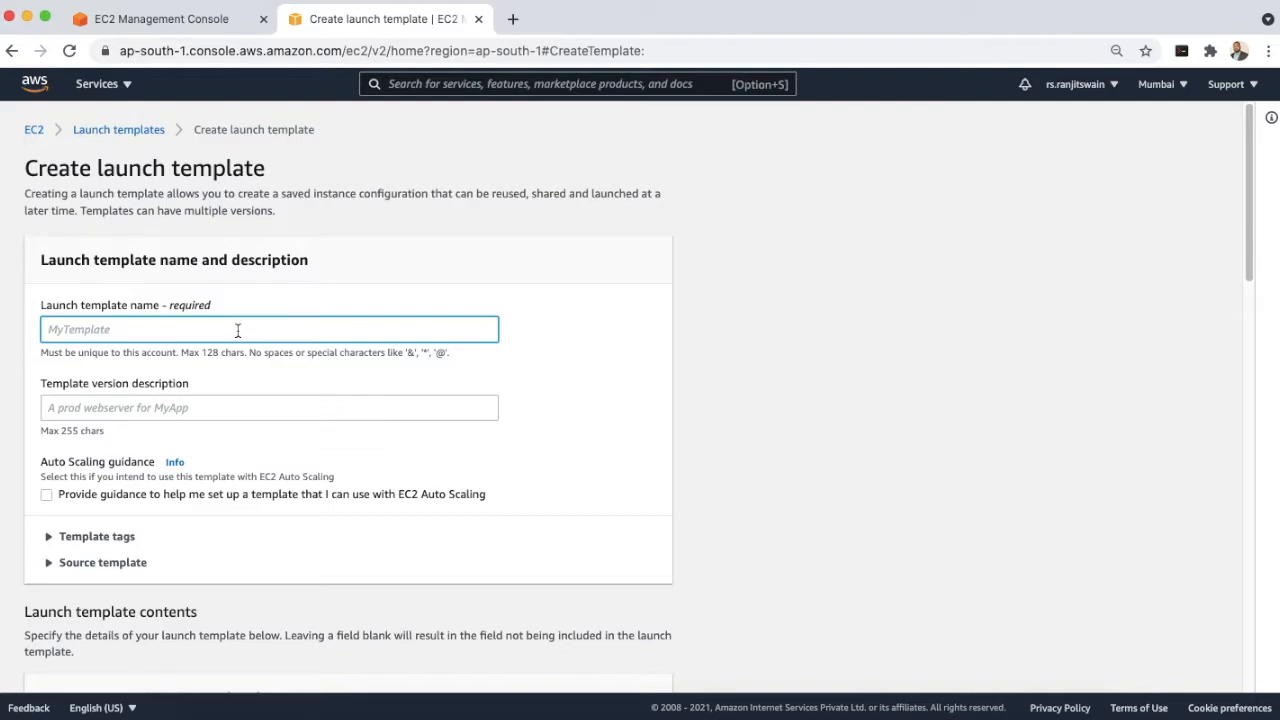
text(MyASG)
scroll(208, 391, down, 1)
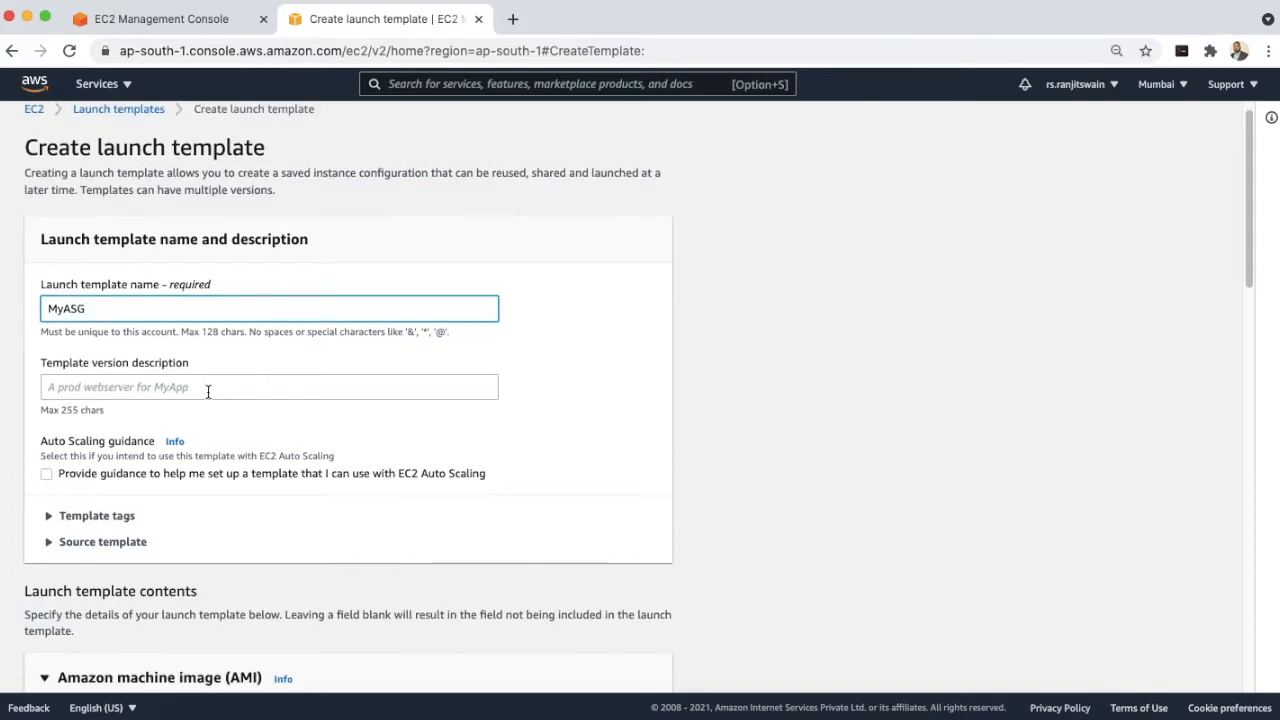
click(208, 391)
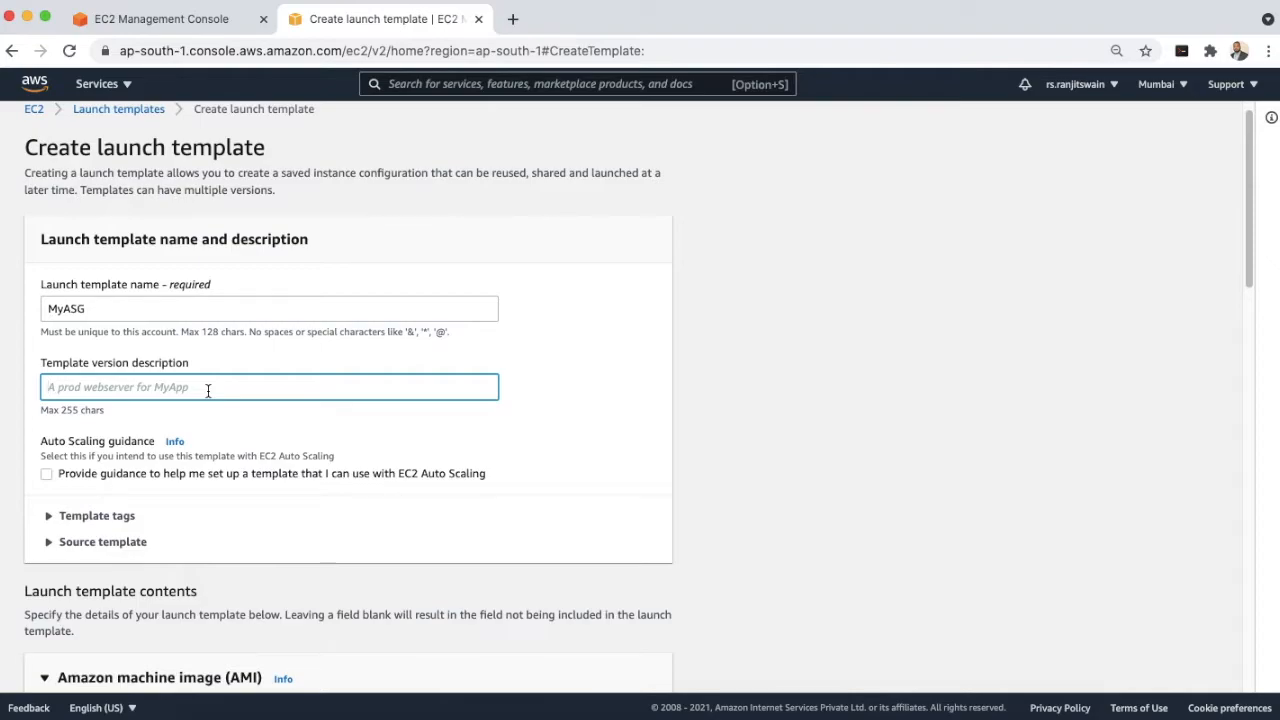
text(DemoASG)
- Choose the 64-bit (x86) Amazon Linux 2 AMI (HVM), SSD Volume Type as the template's machine image
scroll(206, 473, down, 2)
scroll(77, 477, down, 2)
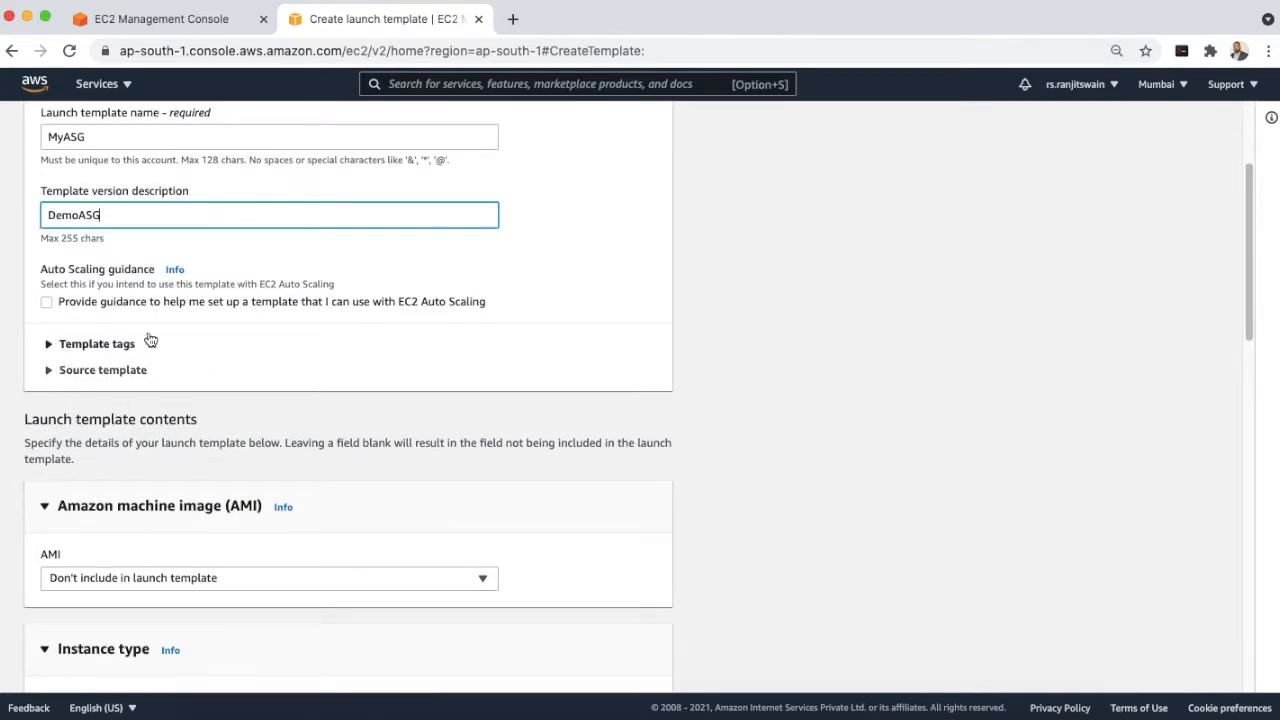
scroll(157, 378, down, 3)
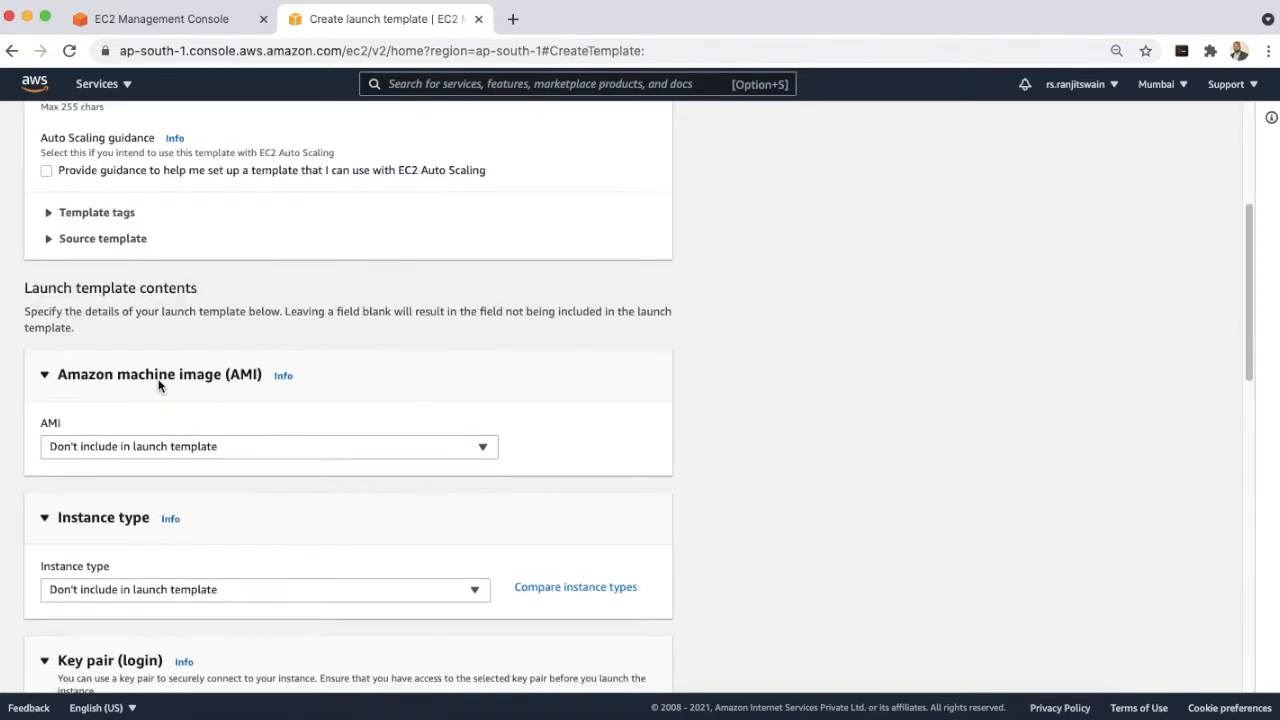
scroll(362, 437, down, 2)
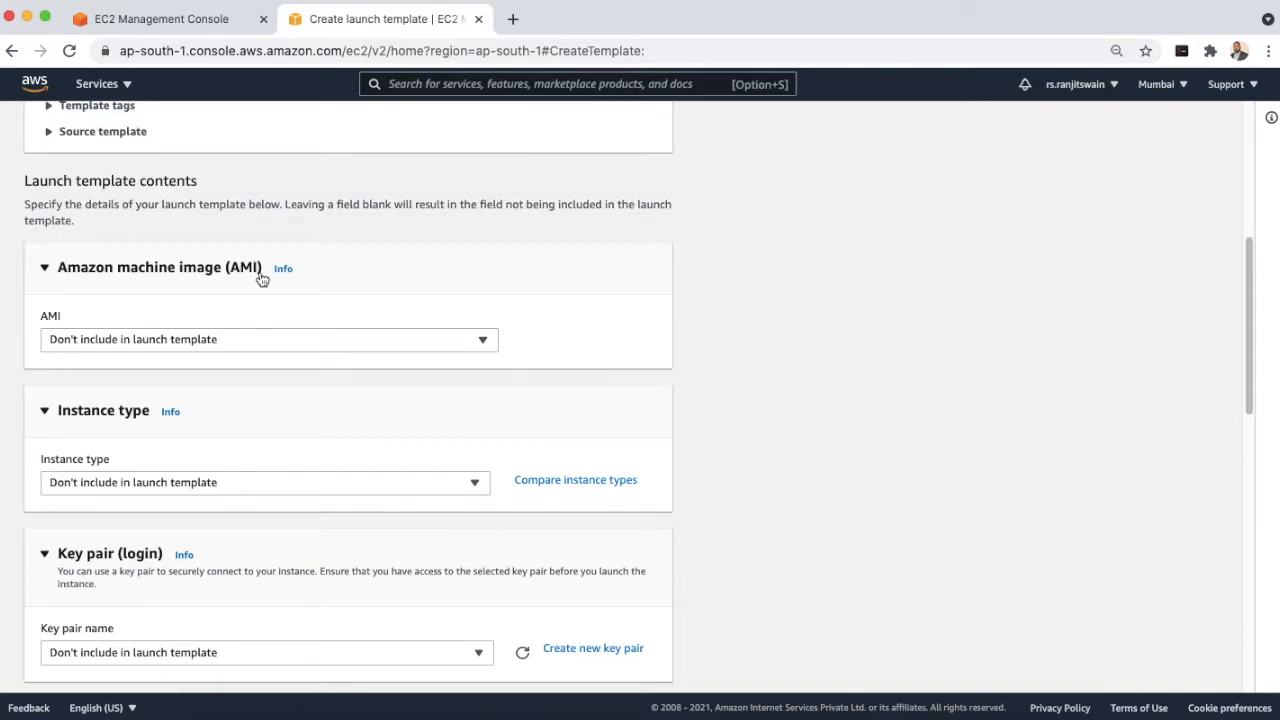
click(394, 340)
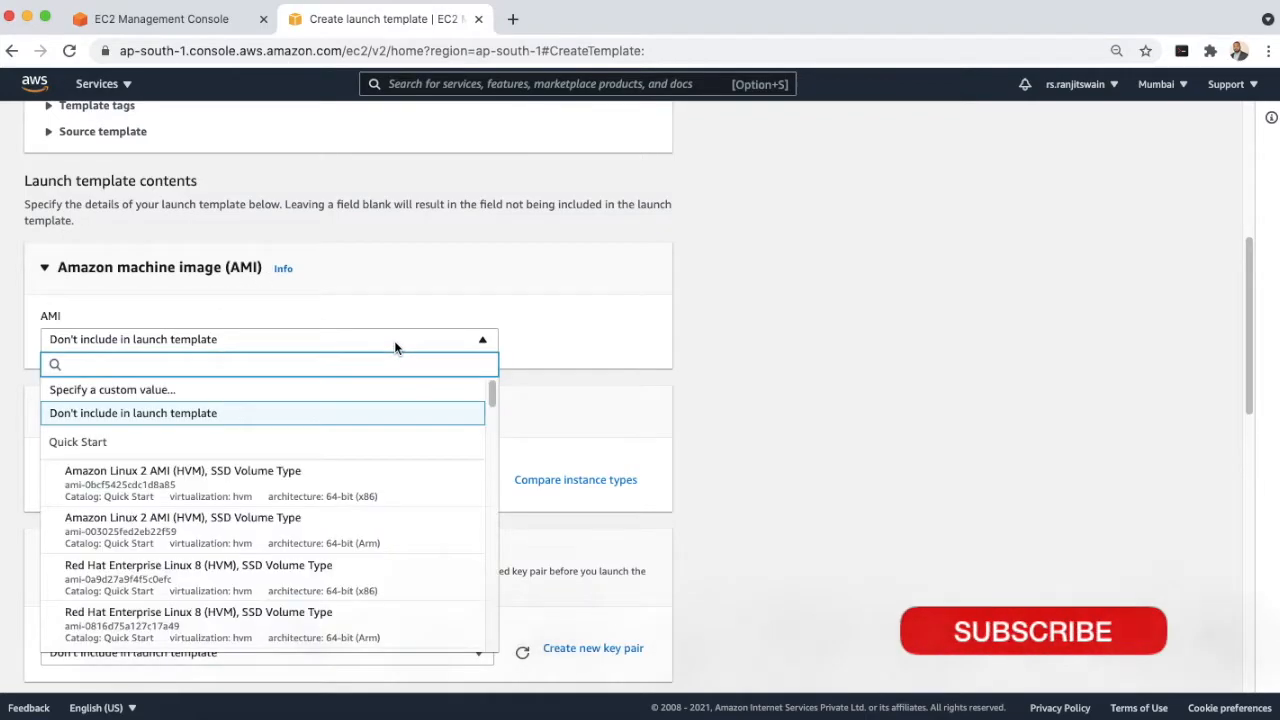
click(180, 487)
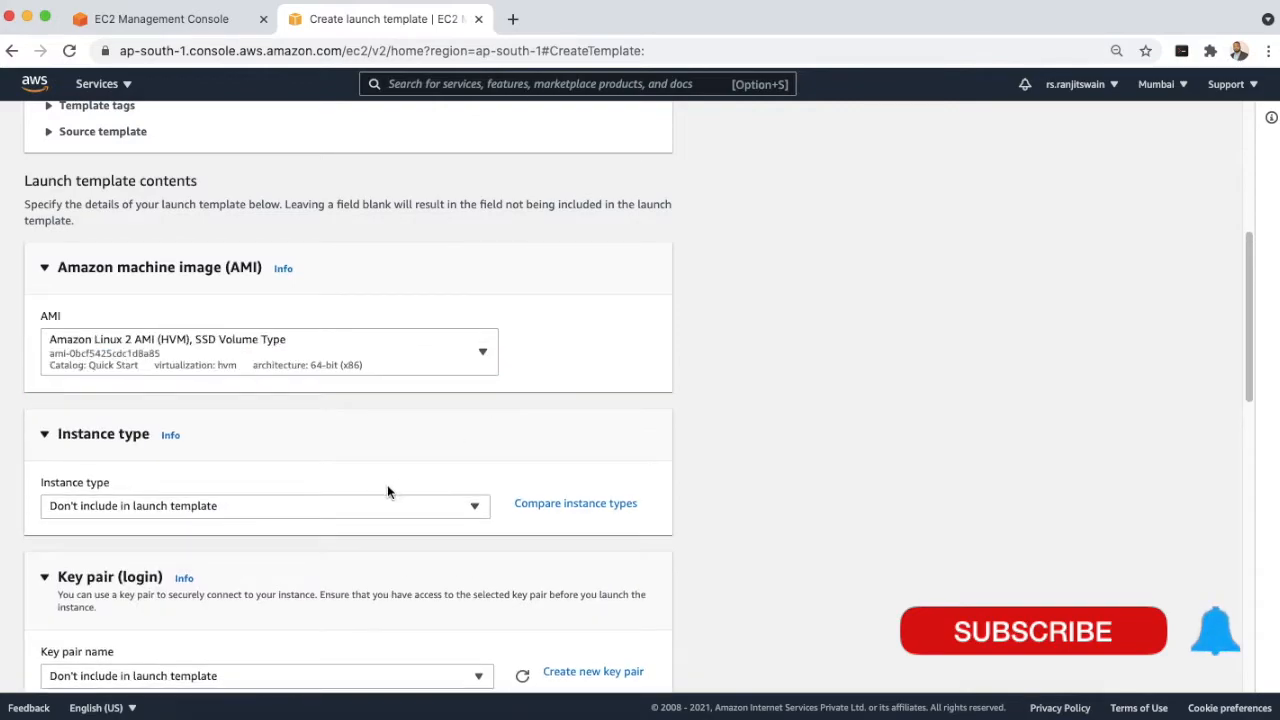
- Set the template's instance type to the free tier eligible t2.micro
click(380, 511)
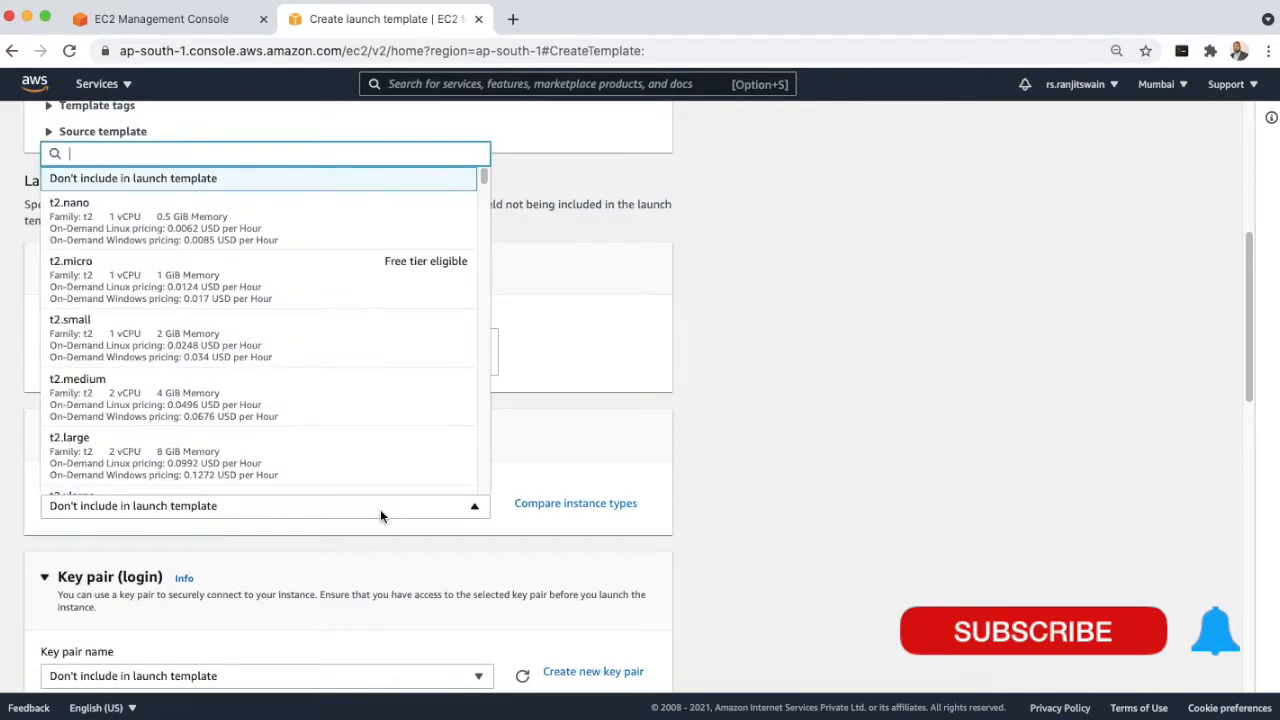
click(197, 283)
click(610, 430)
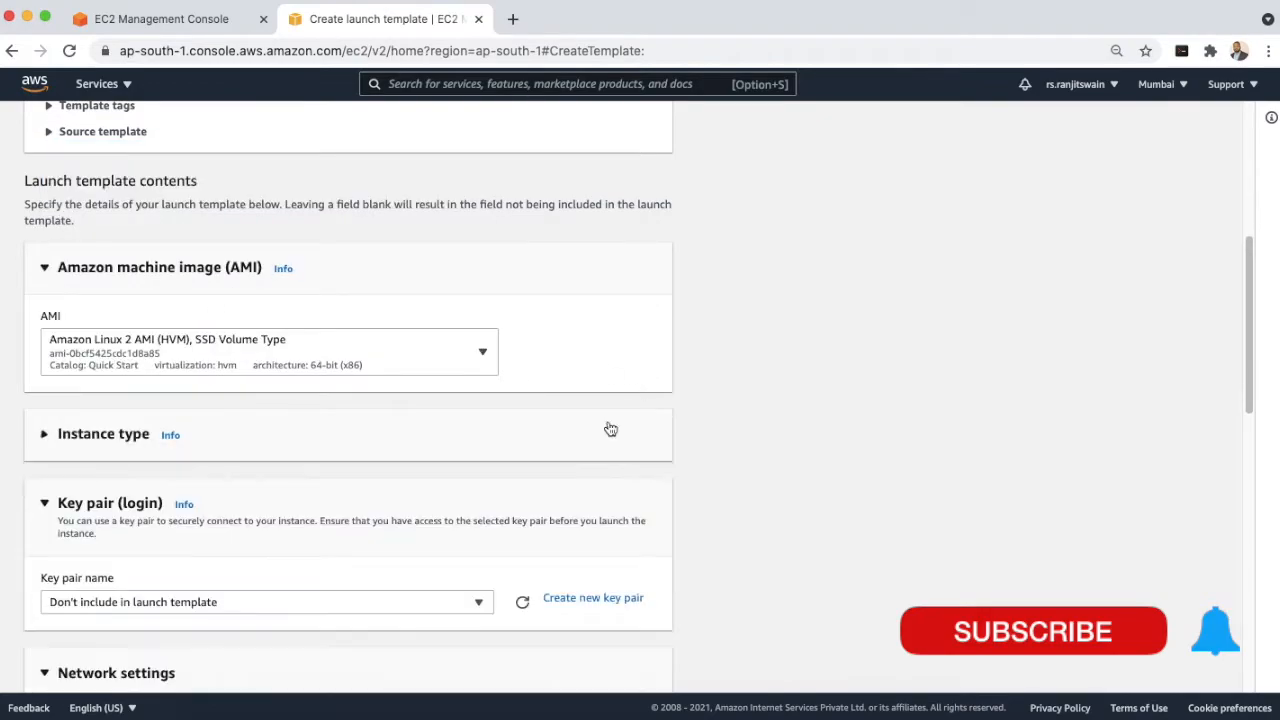
click(611, 429)
- Add the MyDevServer security group to the template's network settings
scroll(773, 418, down, 4)
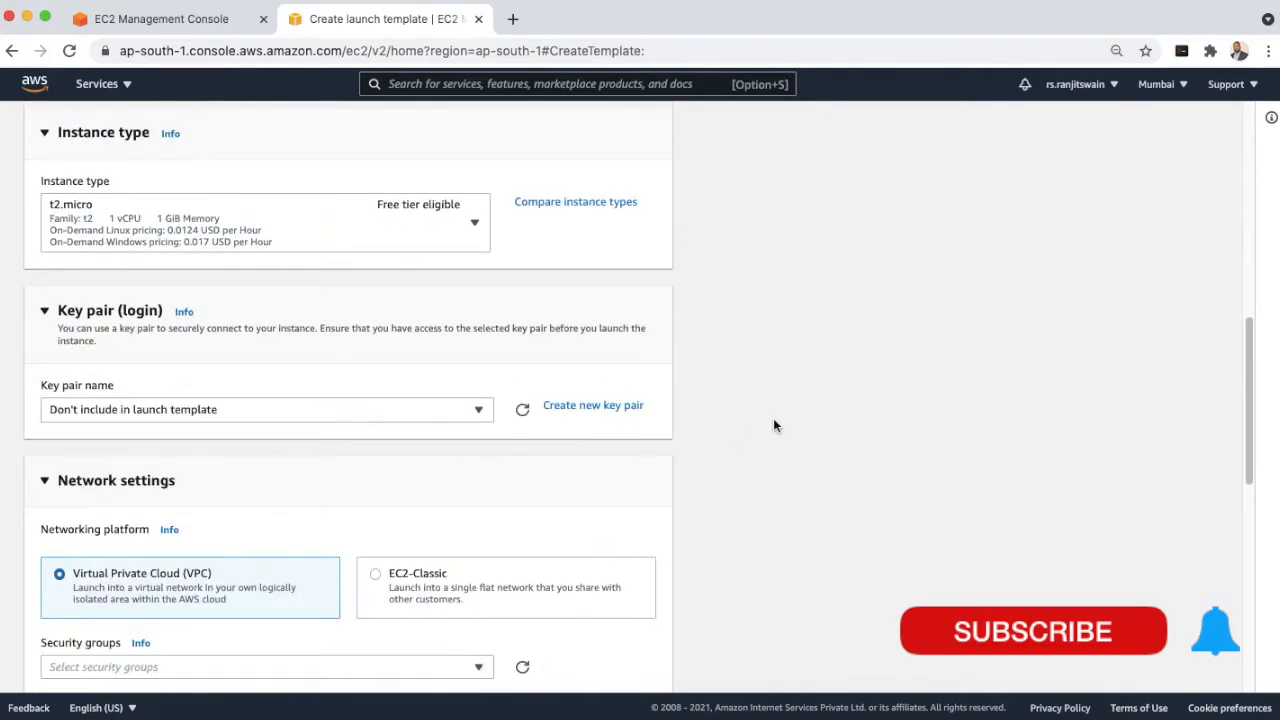
scroll(773, 425, down, 2)
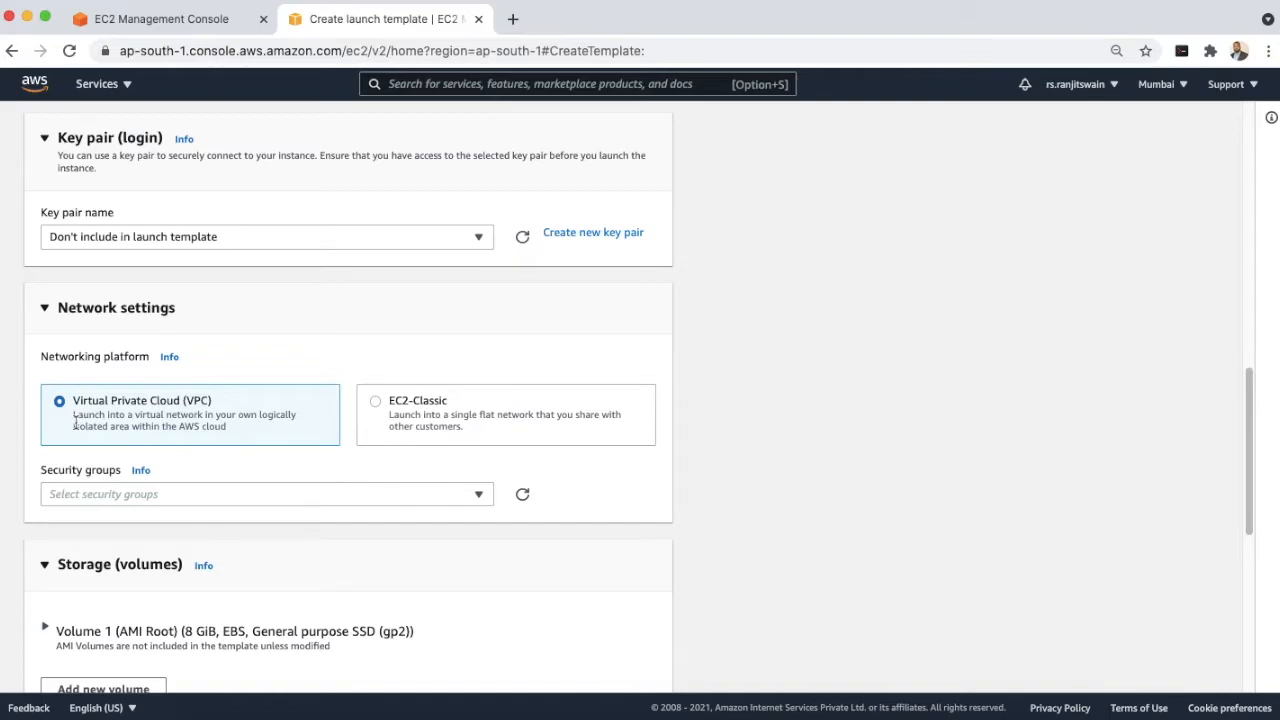
click(405, 495)
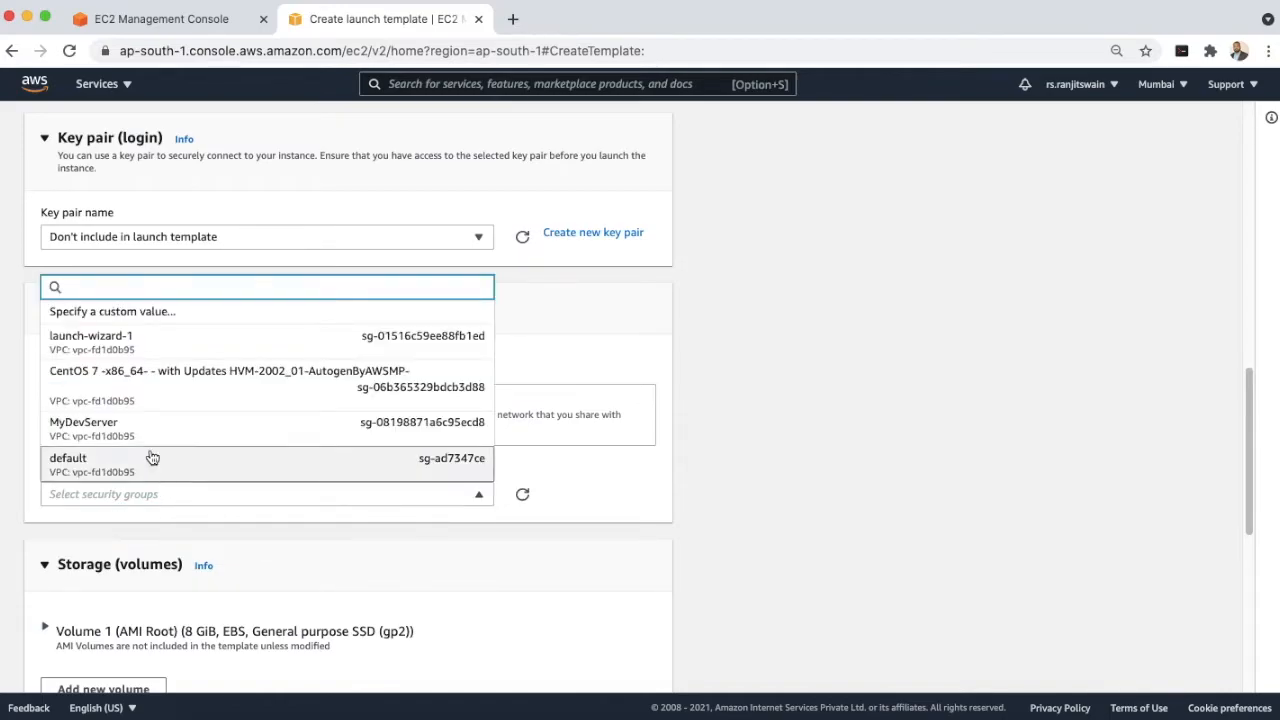
click(97, 430)
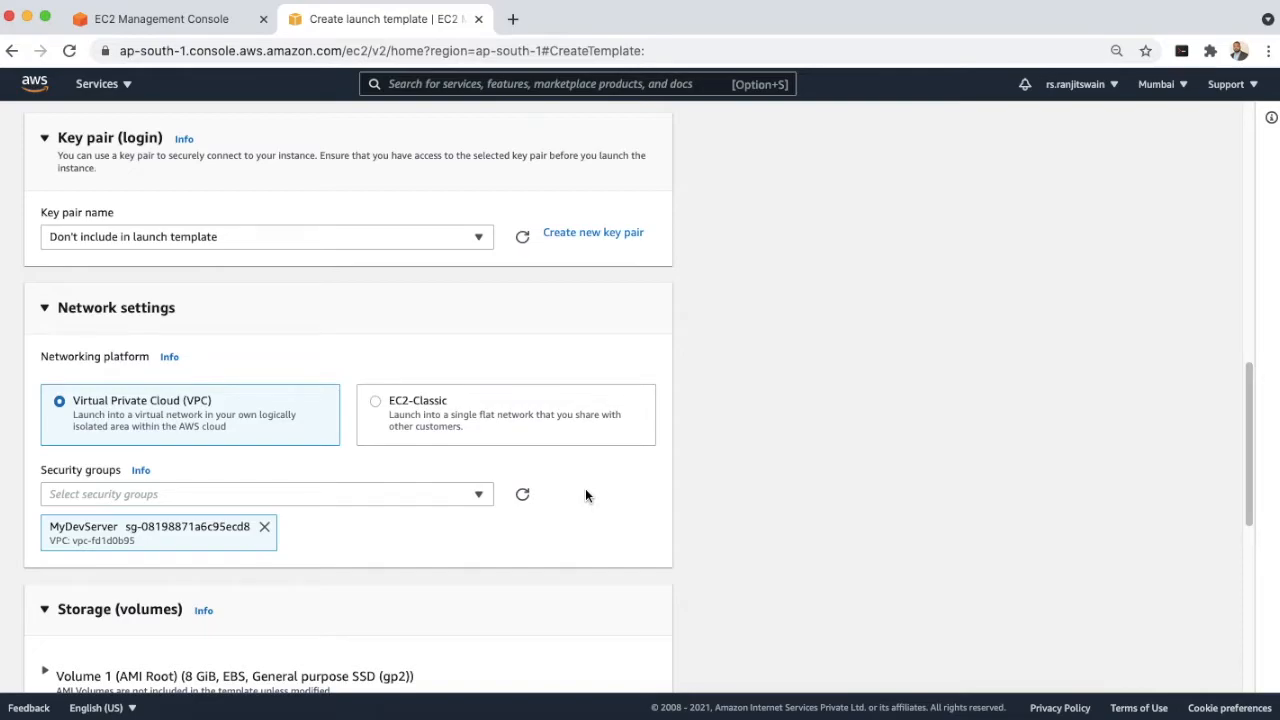
- Add a resource tag for instances with the key Name and the value MyDemoServer
scroll(586, 500, down, 1)
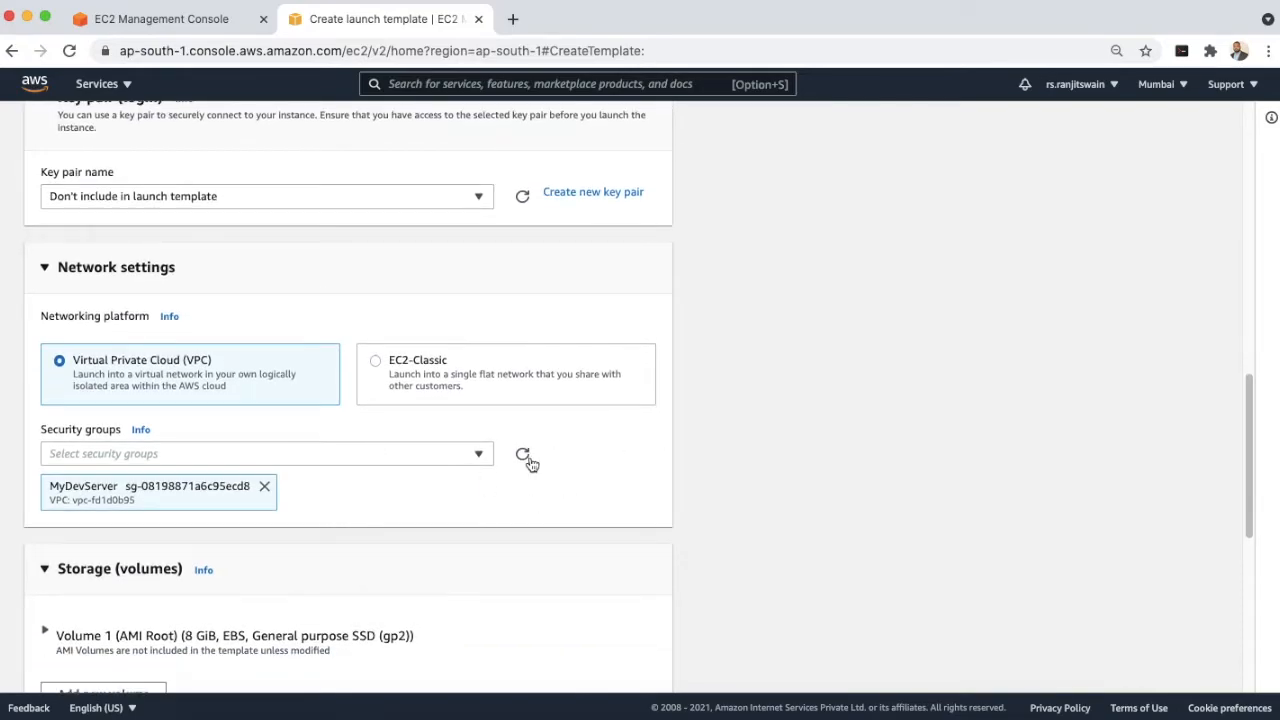
scroll(530, 463, down, 5)
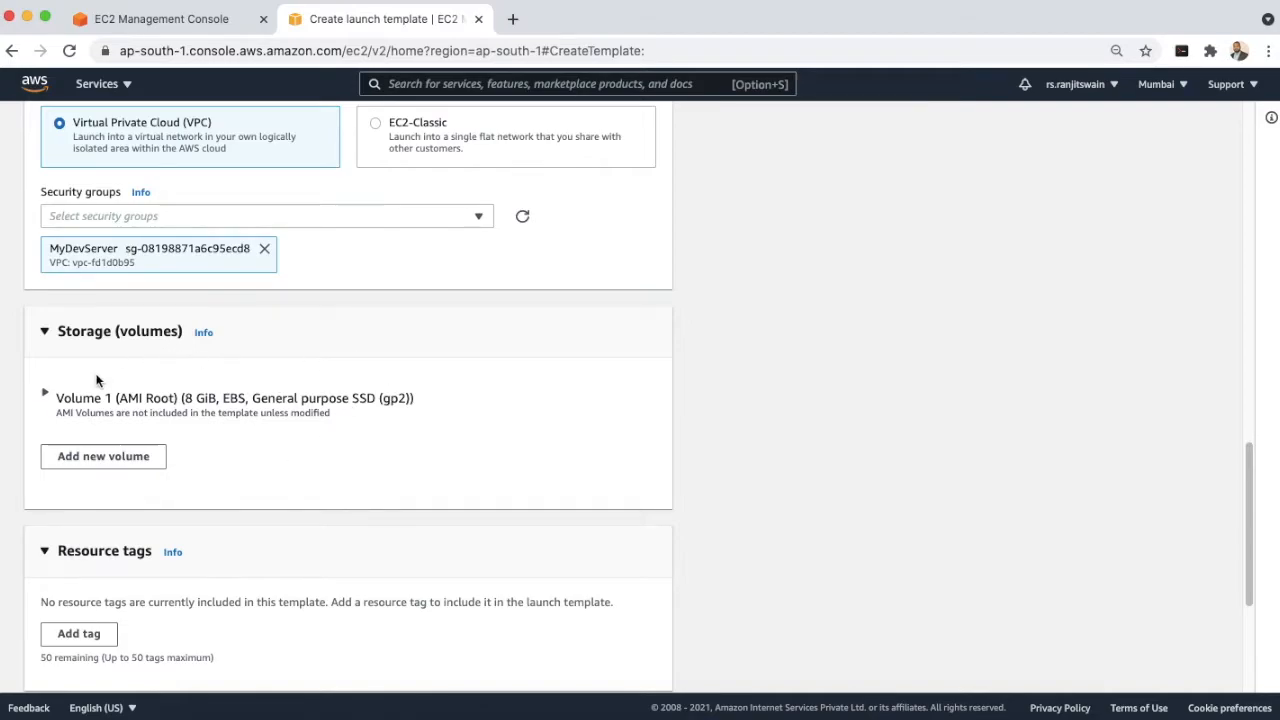
scroll(275, 447, down, 1)
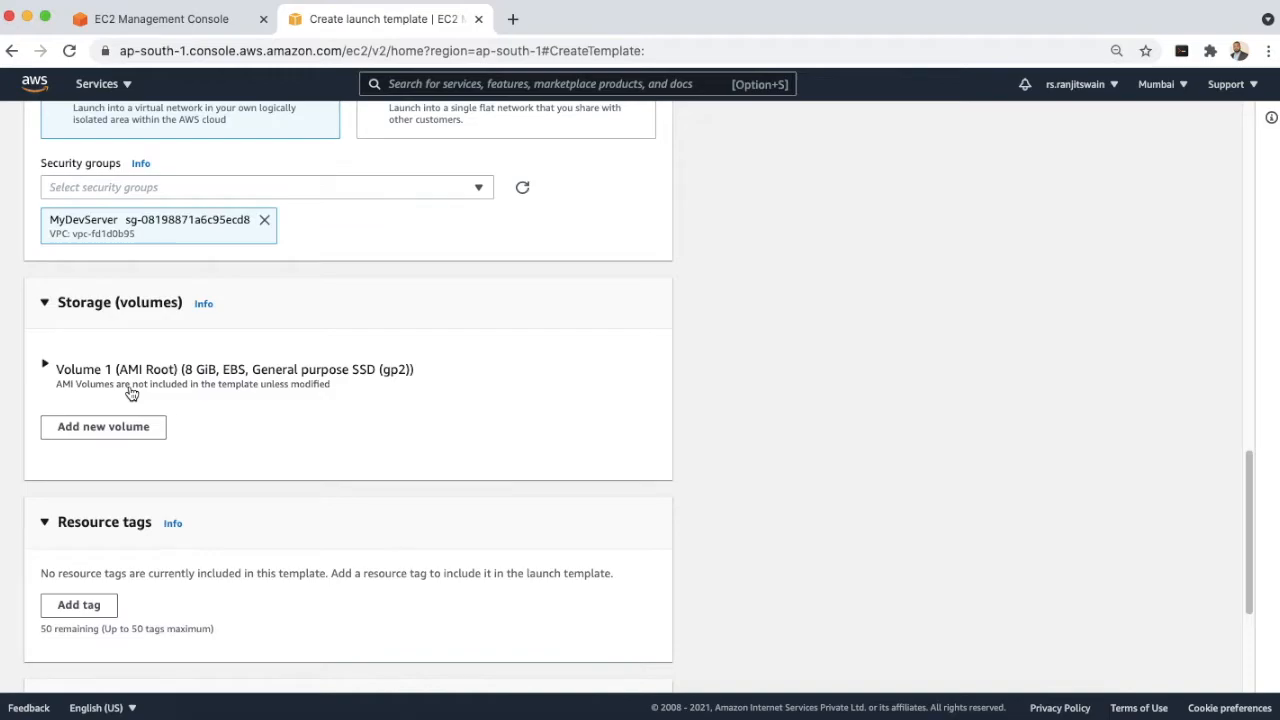
scroll(380, 417, down, 1)
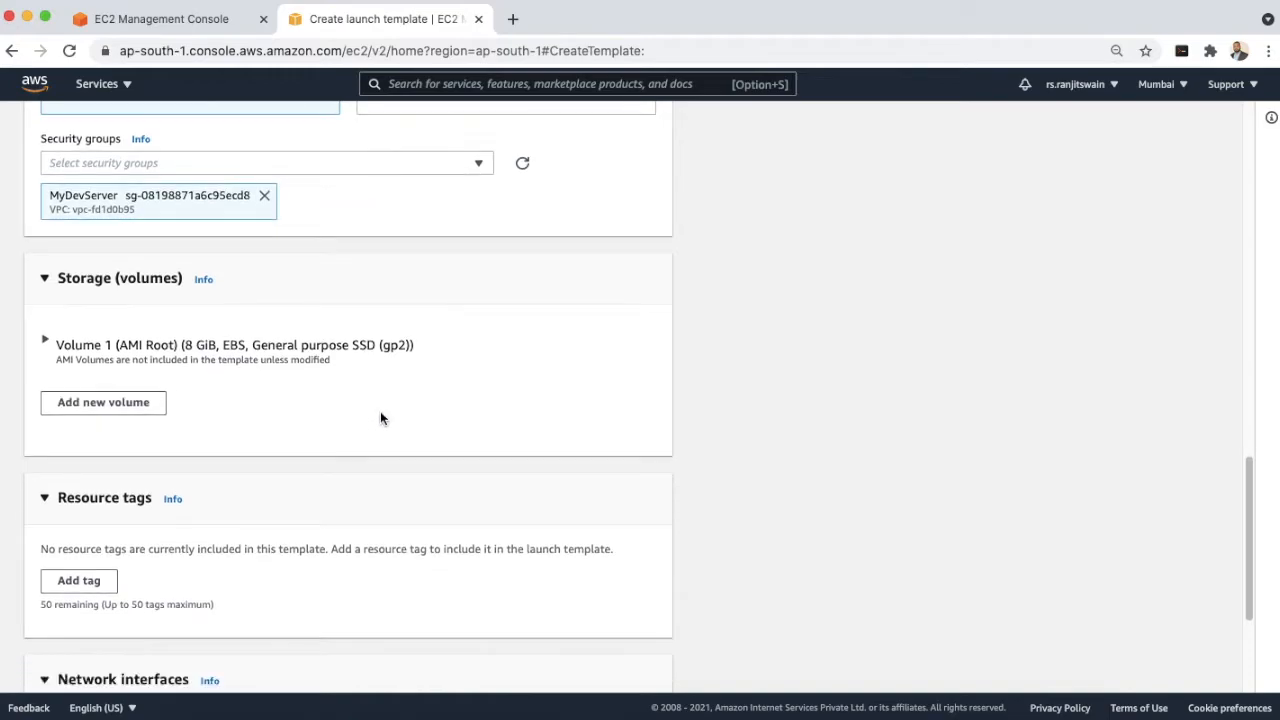
scroll(380, 417, down, 3)
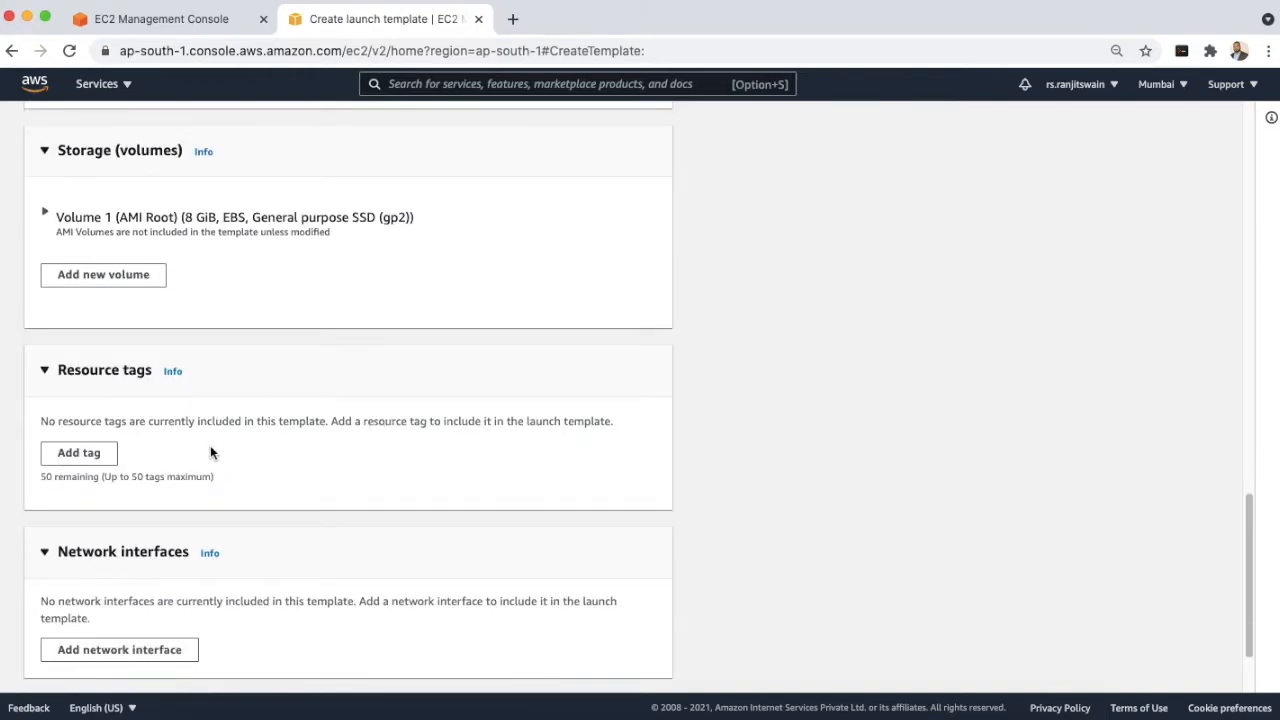
click(87, 458)
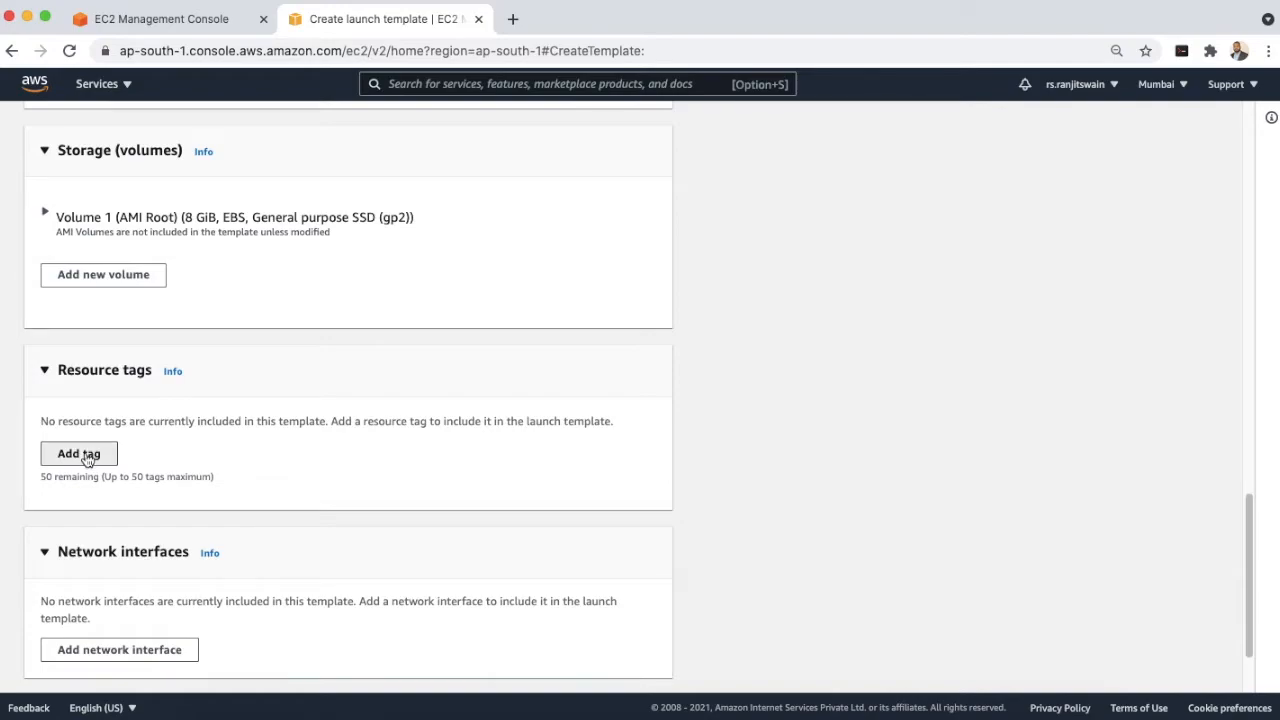
click(87, 457)
text(Name)
key(Tab)
click(257, 457)
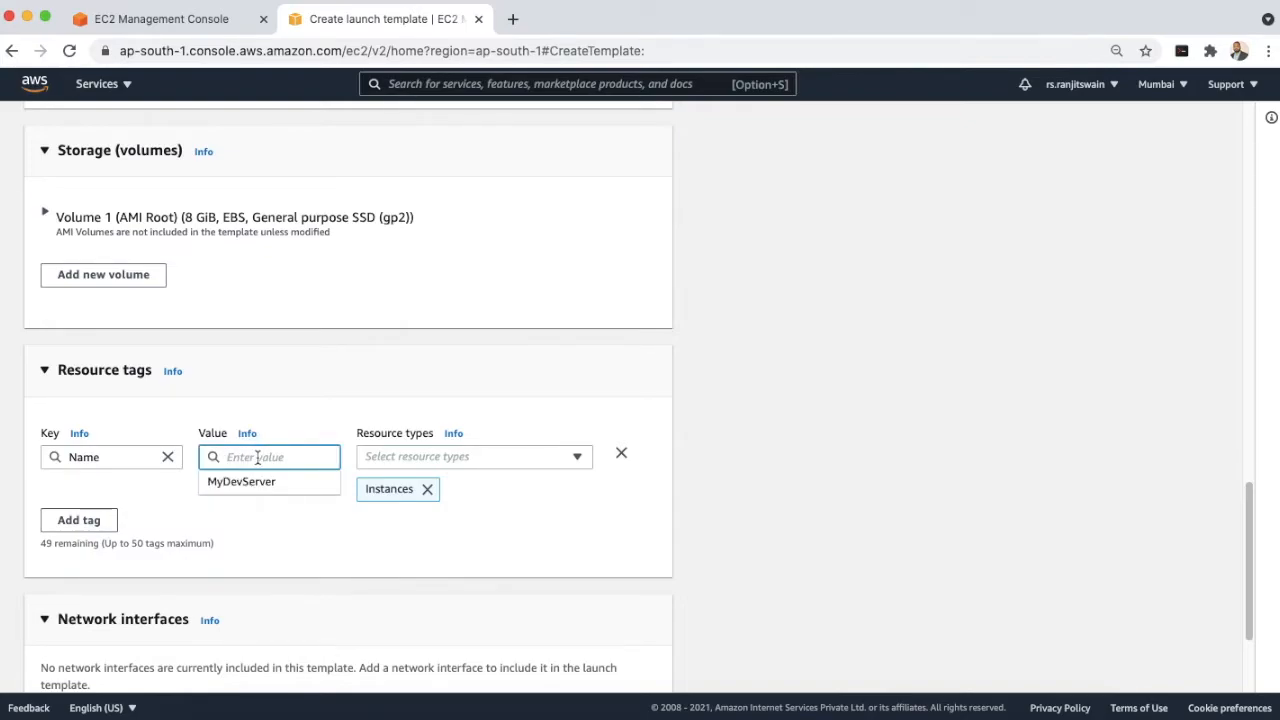
text(My)
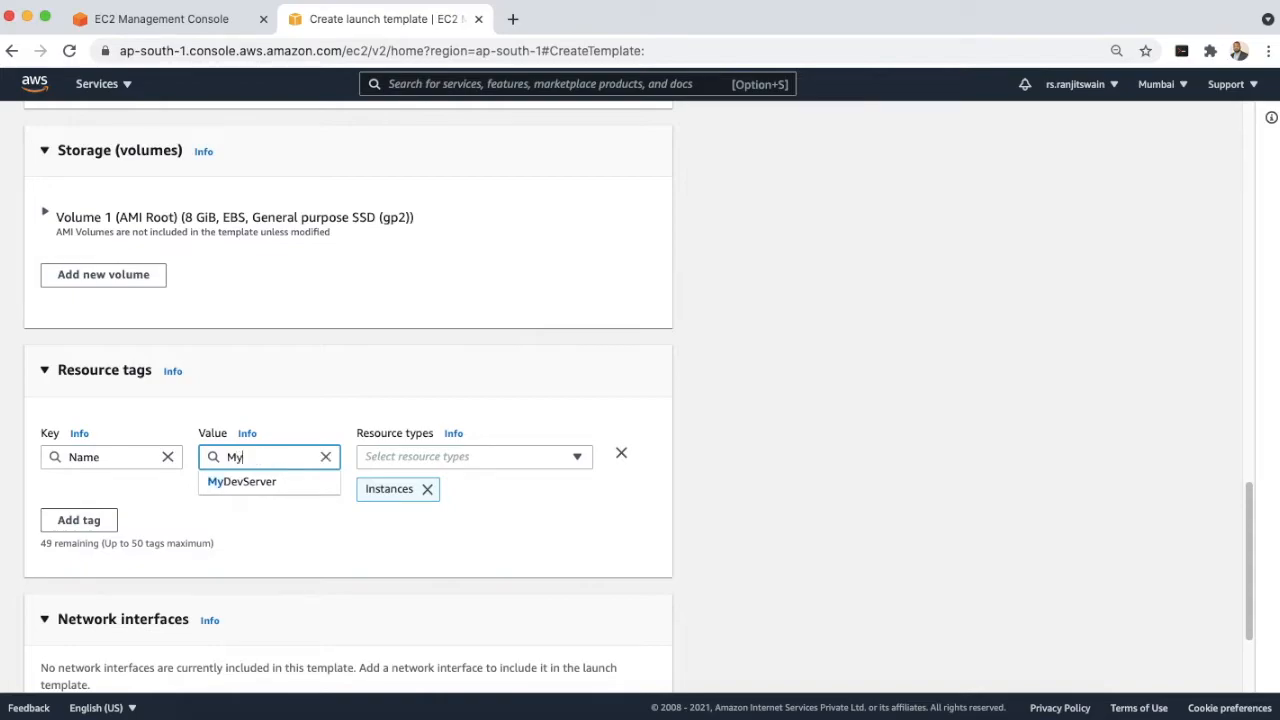
text(DemoServer)
click(503, 549)
scroll(552, 549, down, 2)
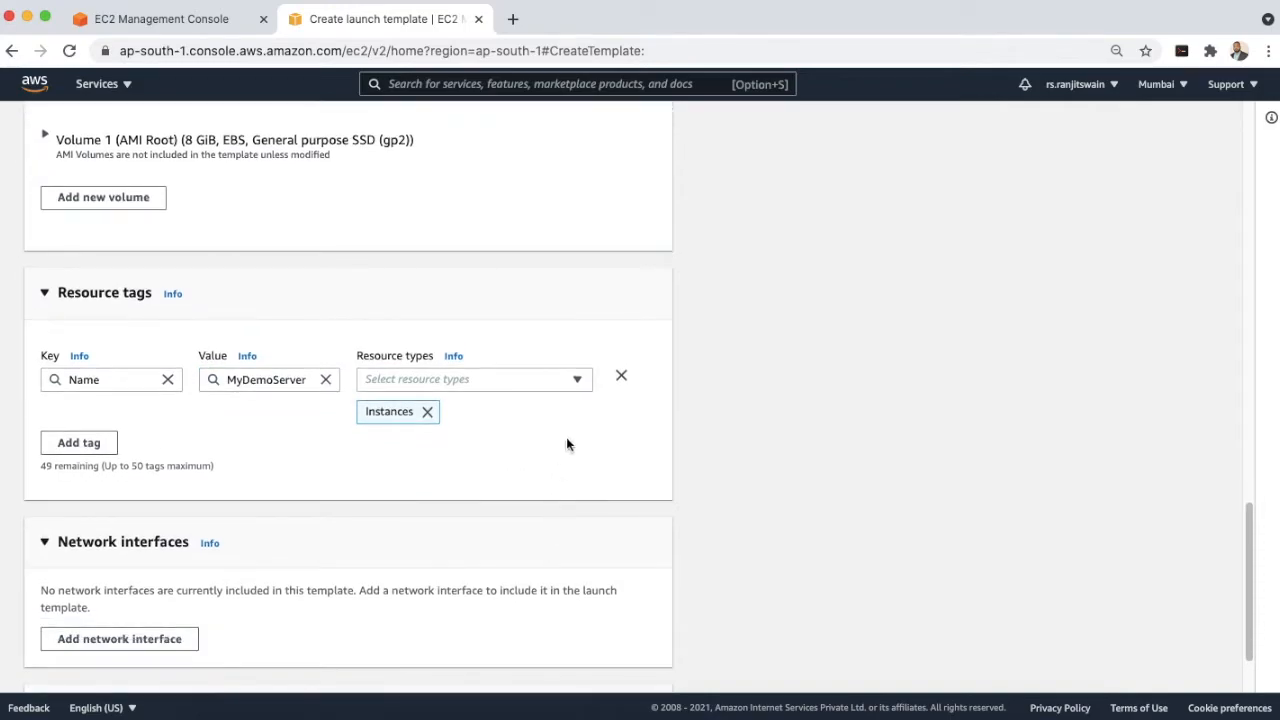
click(578, 381)
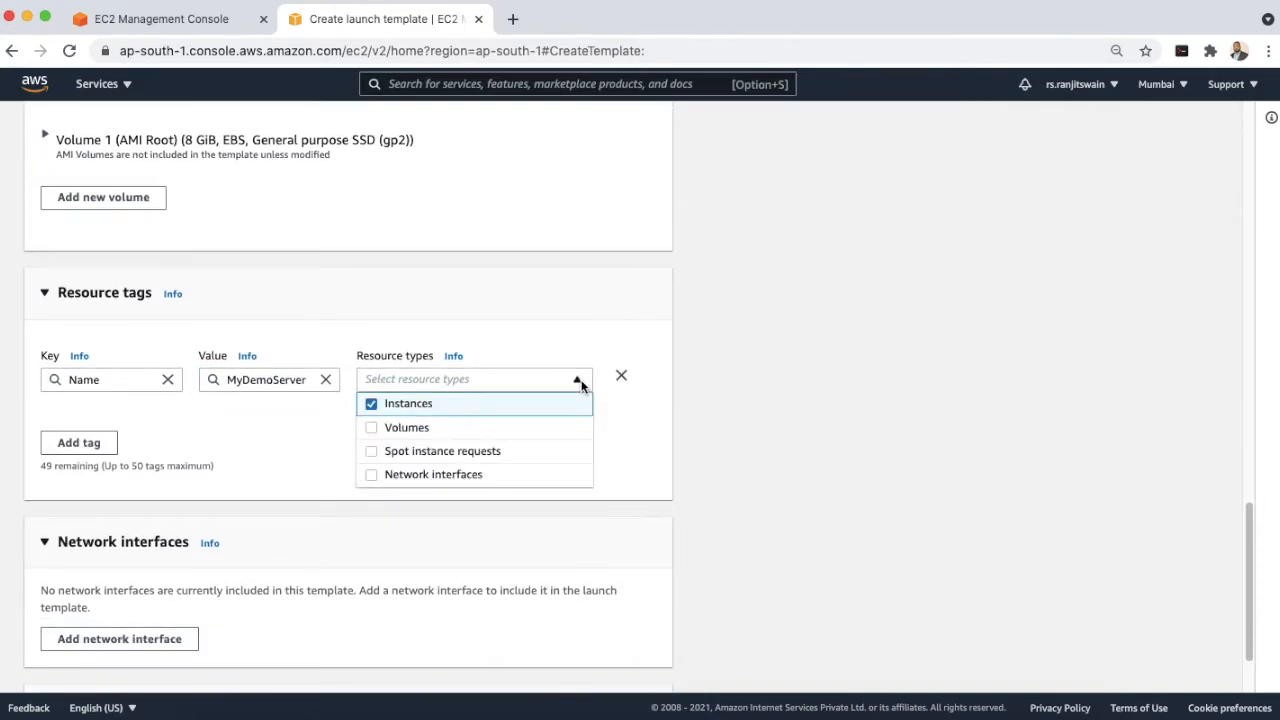
click(634, 430)
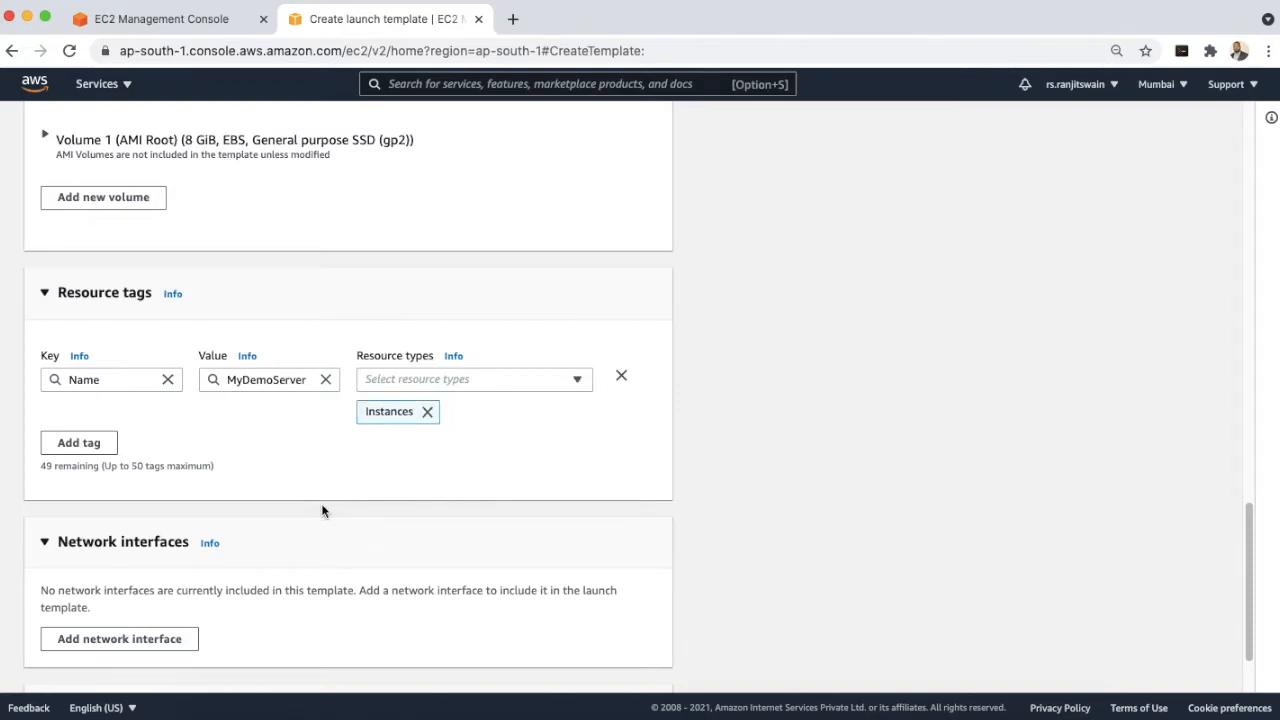
- Examine the template's advanced details, including the available IAM instance profile choices
scroll(321, 510, down, 2)
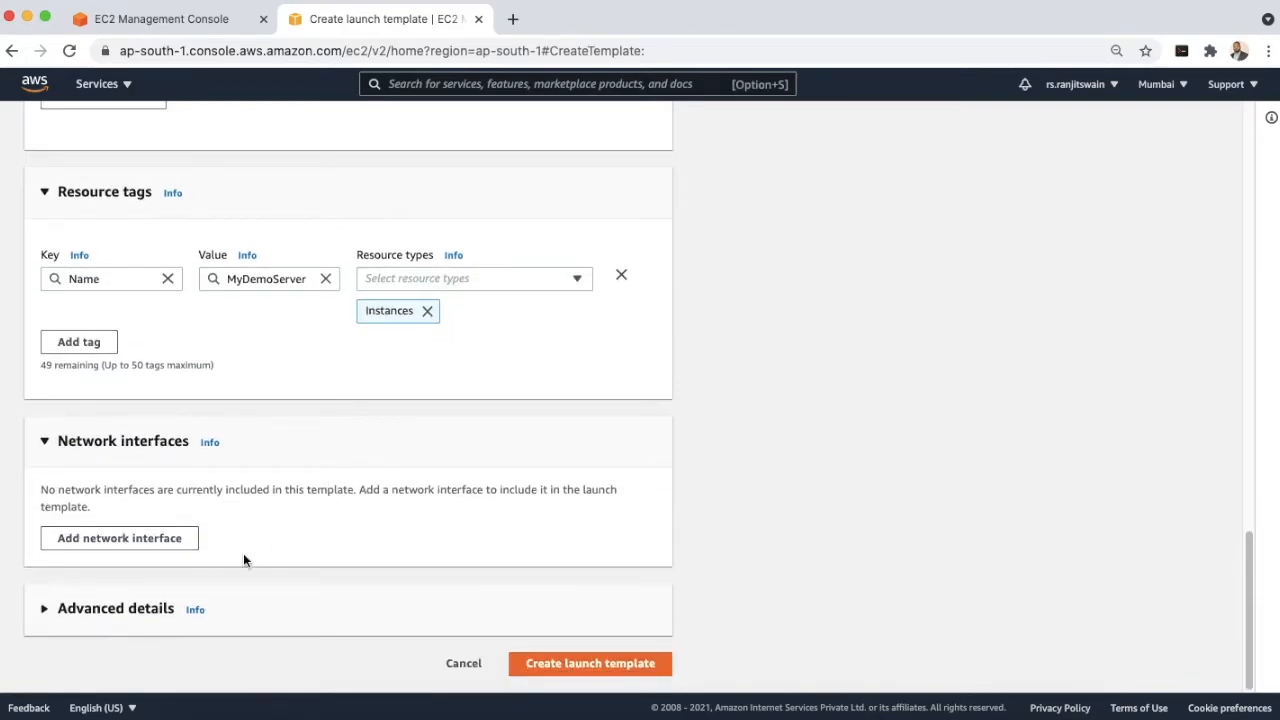
click(136, 608)
scroll(407, 513, down, 4)
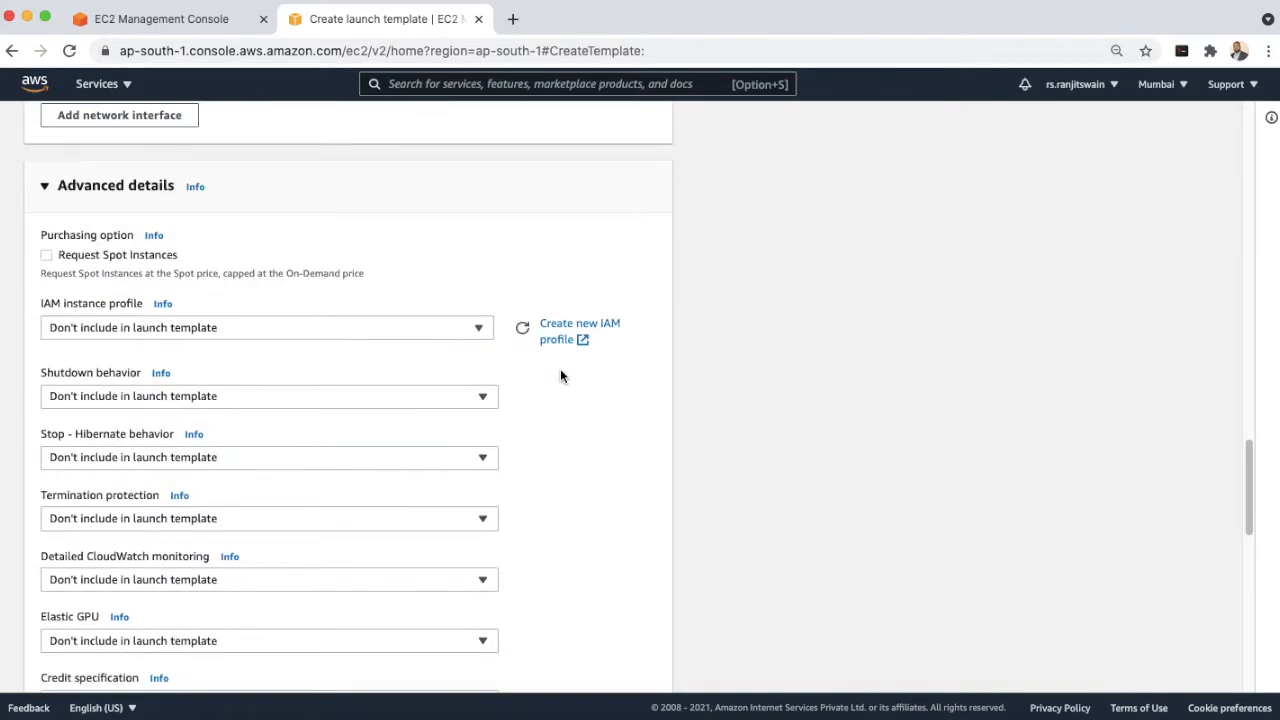
scroll(560, 372, down, 4)
scroll(560, 375, down, 5)
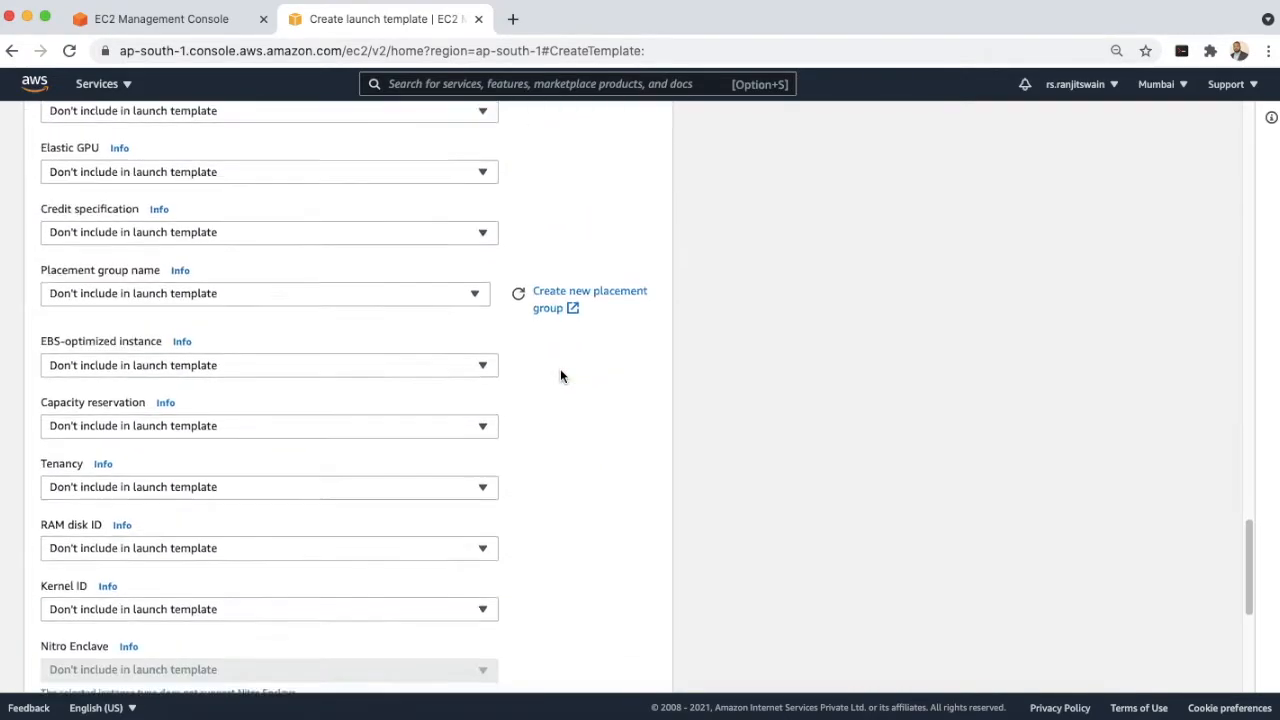
scroll(560, 376, up, 3)
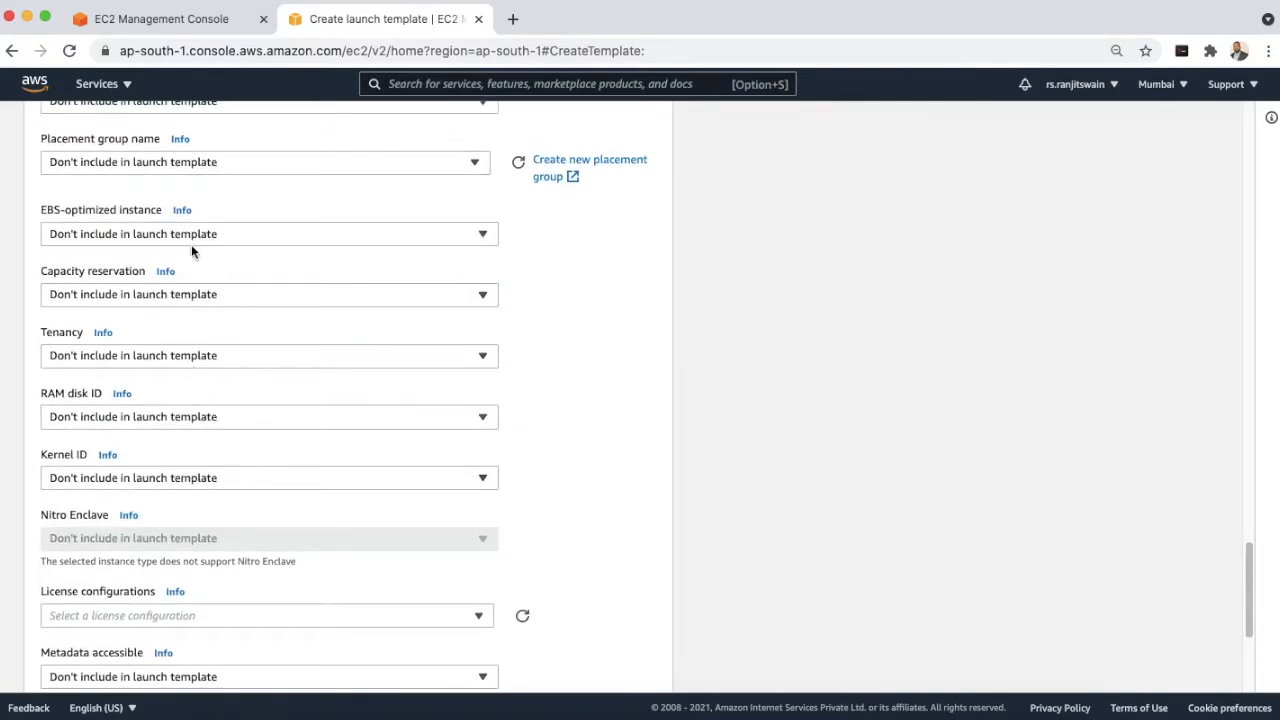
scroll(128, 334, up, 7)
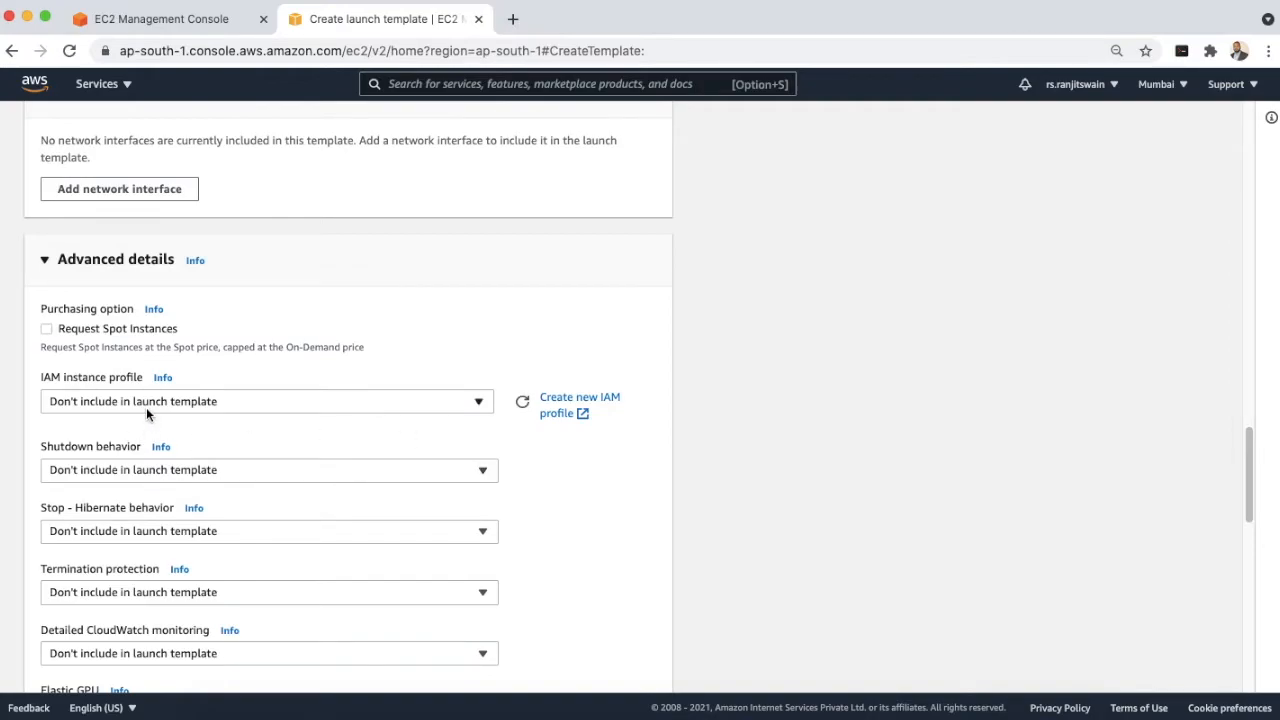
click(474, 401)
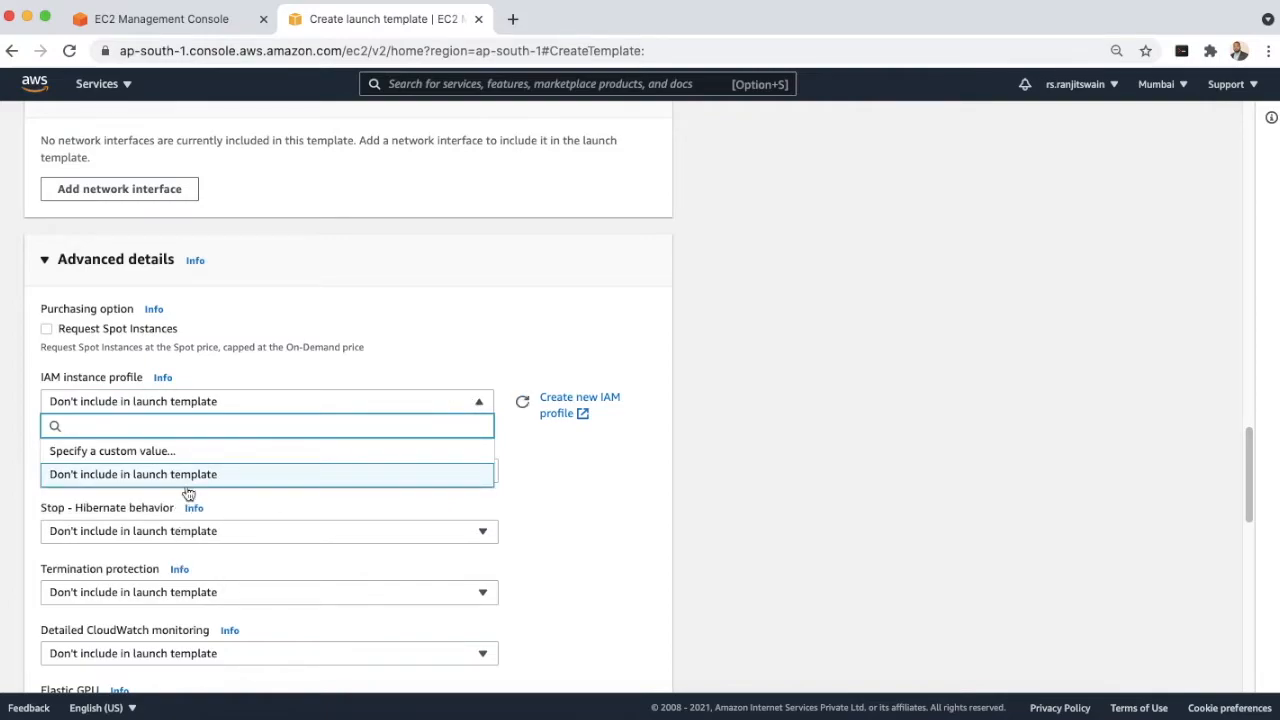
click(520, 323)
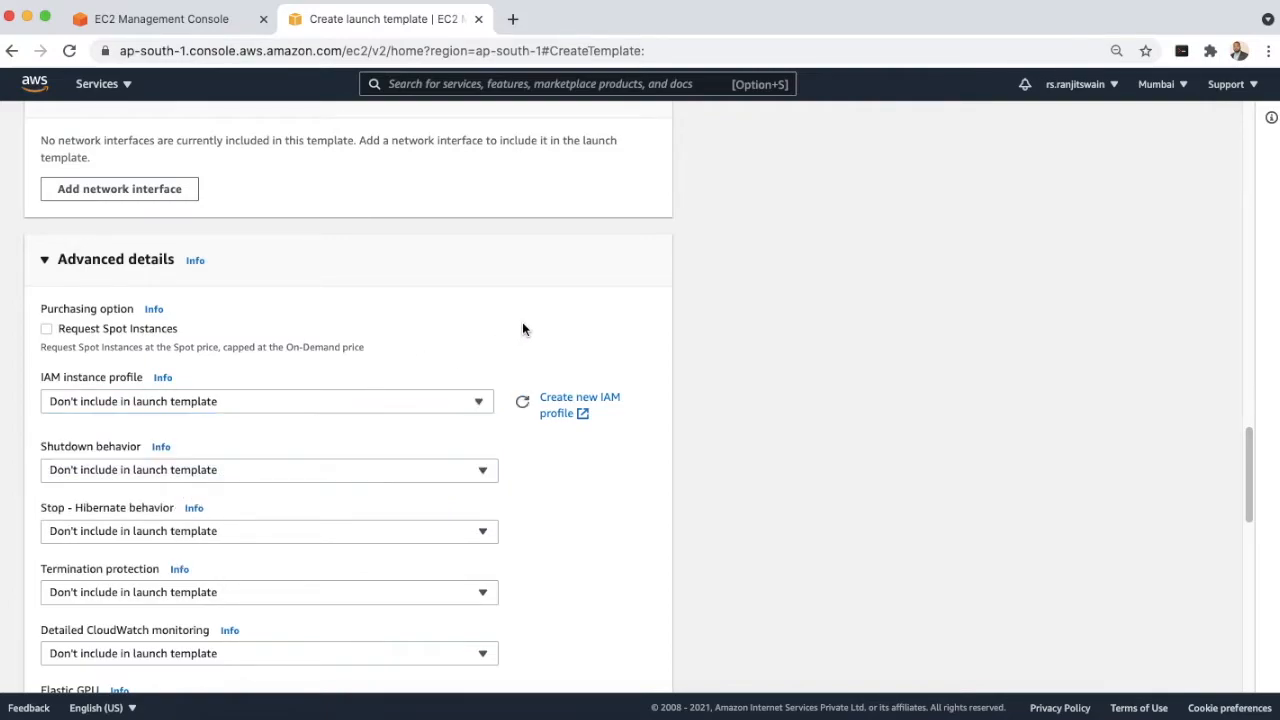
- Collapse the advanced details and create the launch template
click(45, 263)
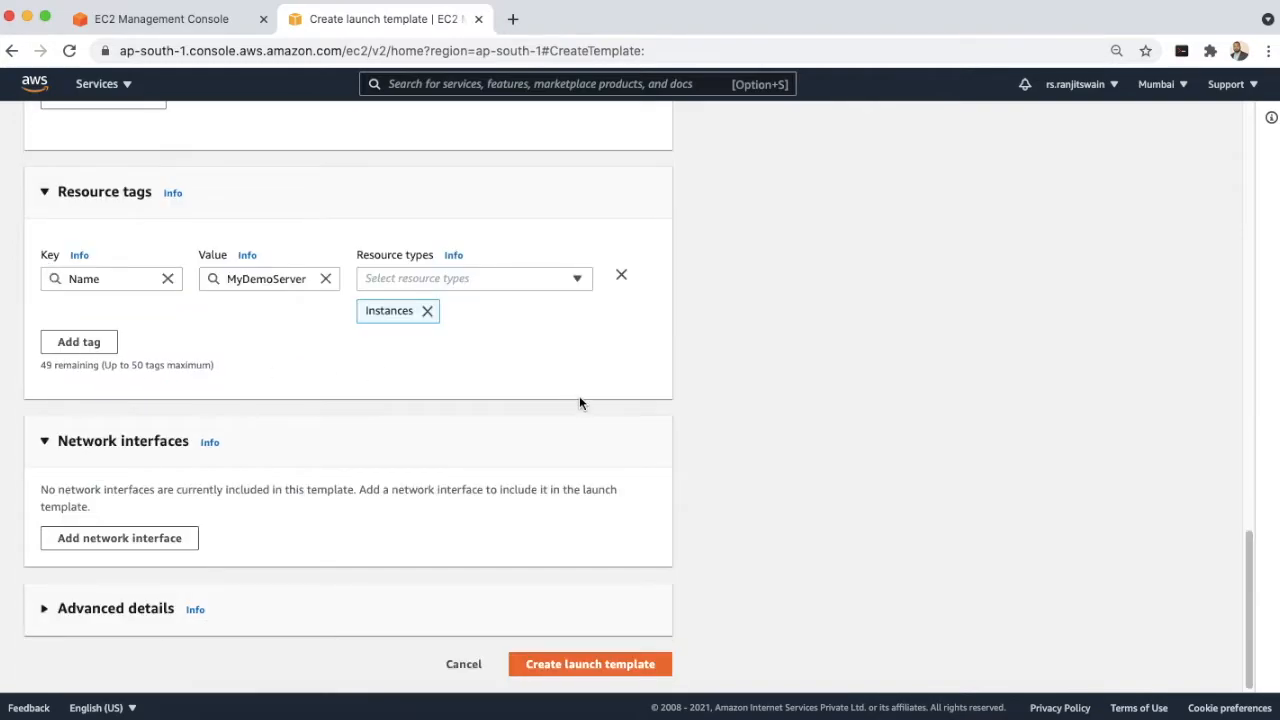
click(588, 667)
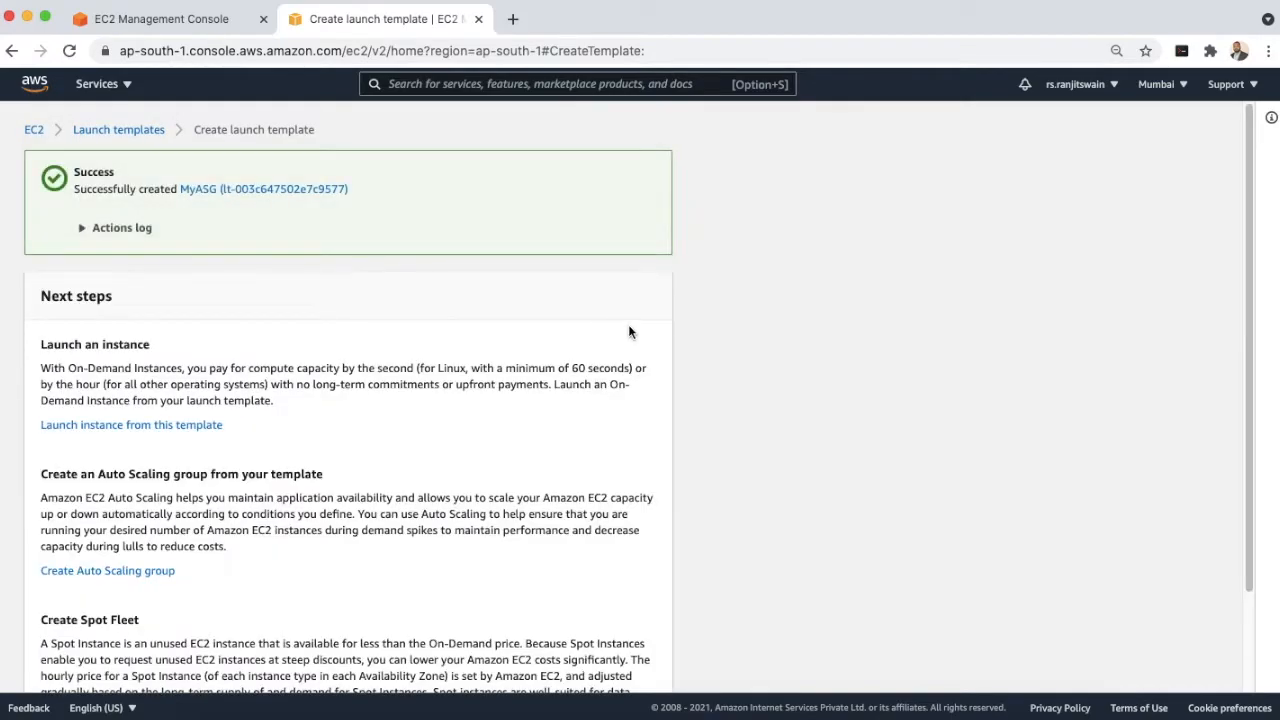
- Return to the EC2 dashboard and start creating a new Auto Scaling group
scroll(374, 317, down, 2)
scroll(374, 317, up, 2)
click(38, 133)
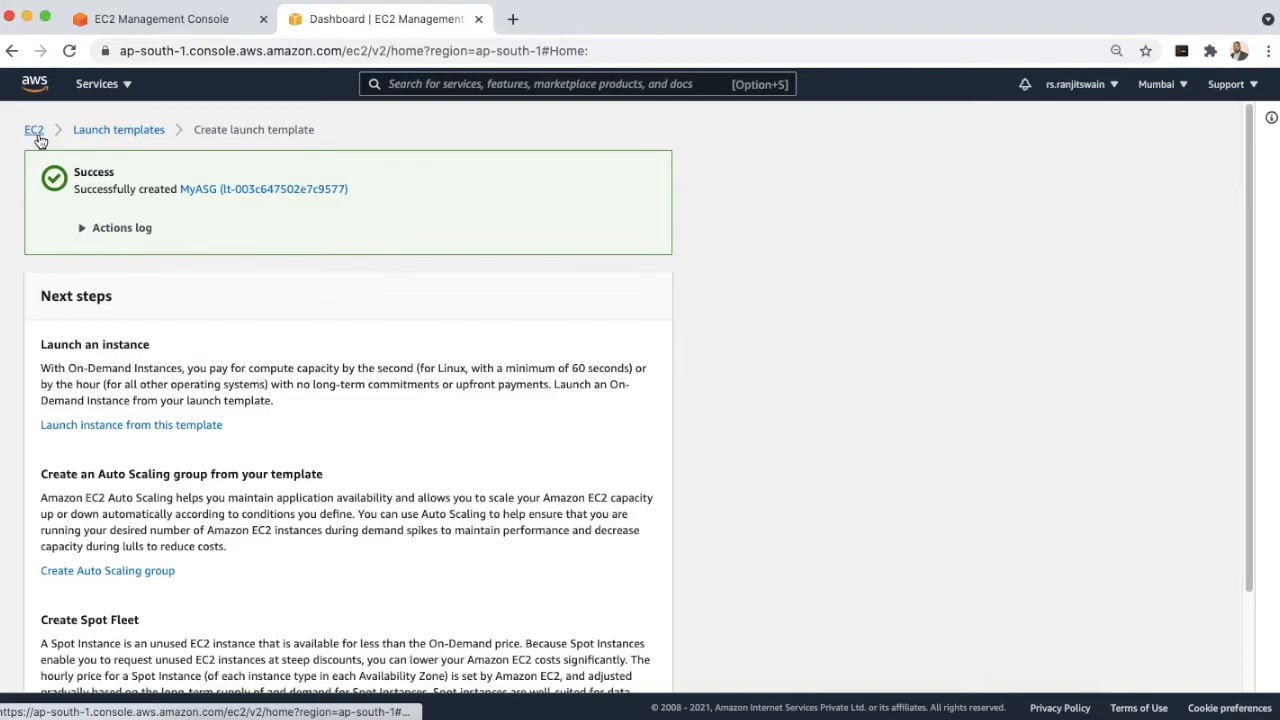
scroll(116, 536, down, 4)
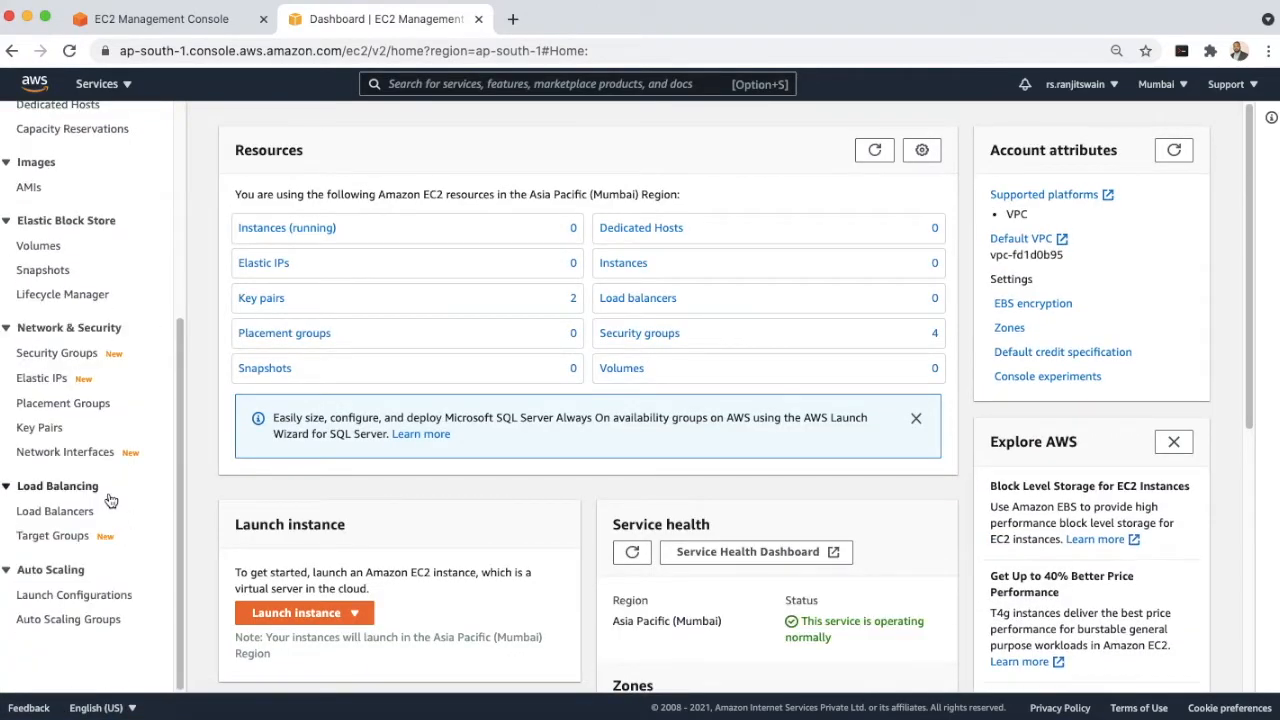
click(65, 622)
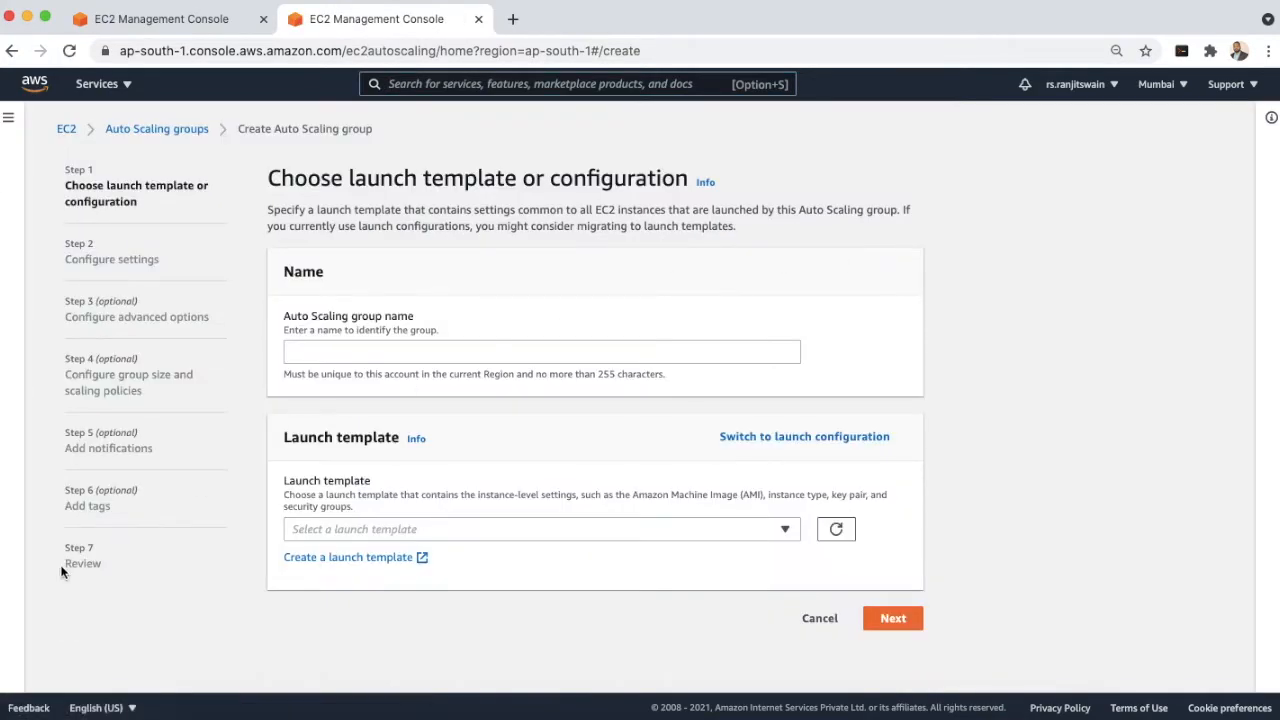
- Name the Auto Scaling group MyAutoScaling, choose the MyASG launch template, and continue to the settings
click(358, 352)
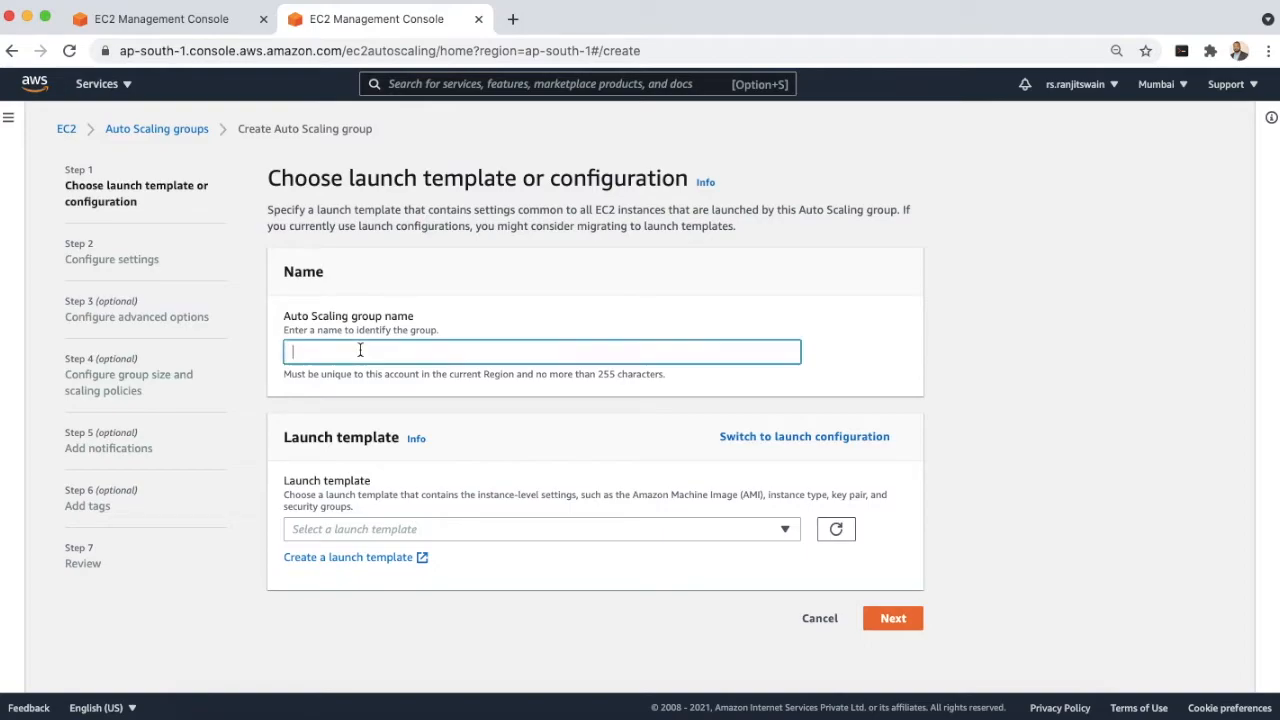
text(MyAutoScalingG)
key(BackSpace)
click(690, 529)
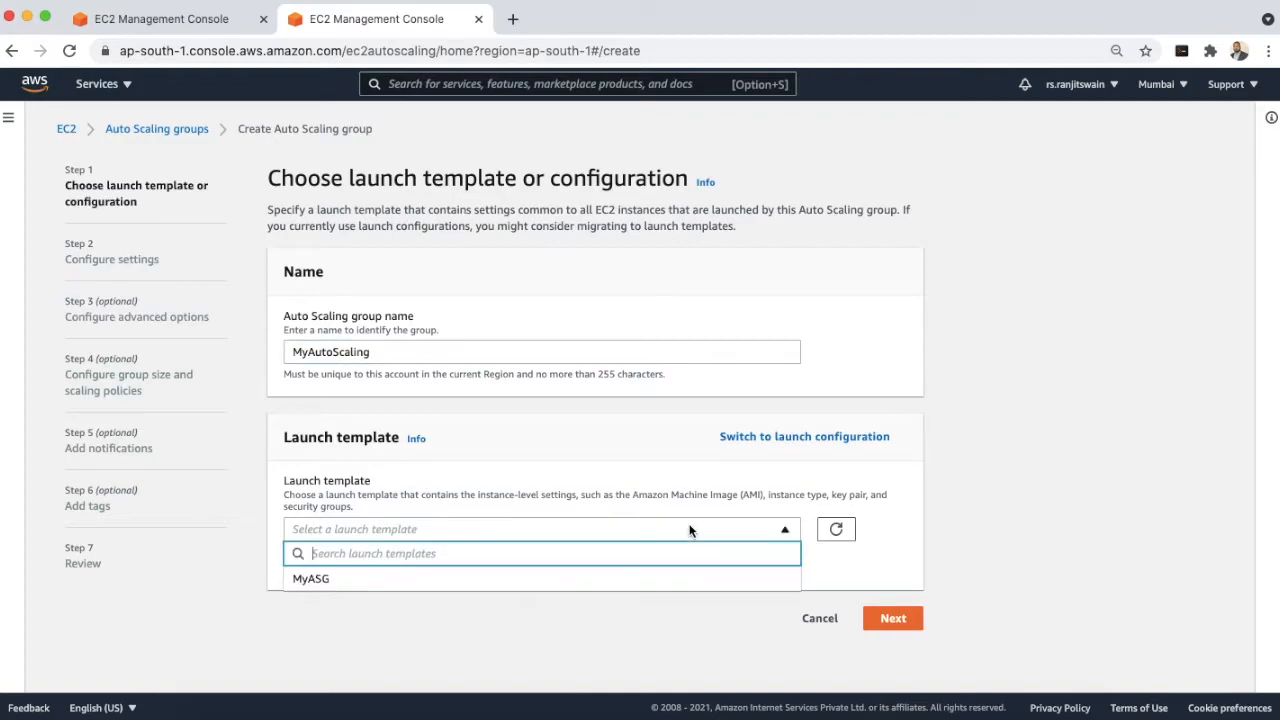
click(398, 580)
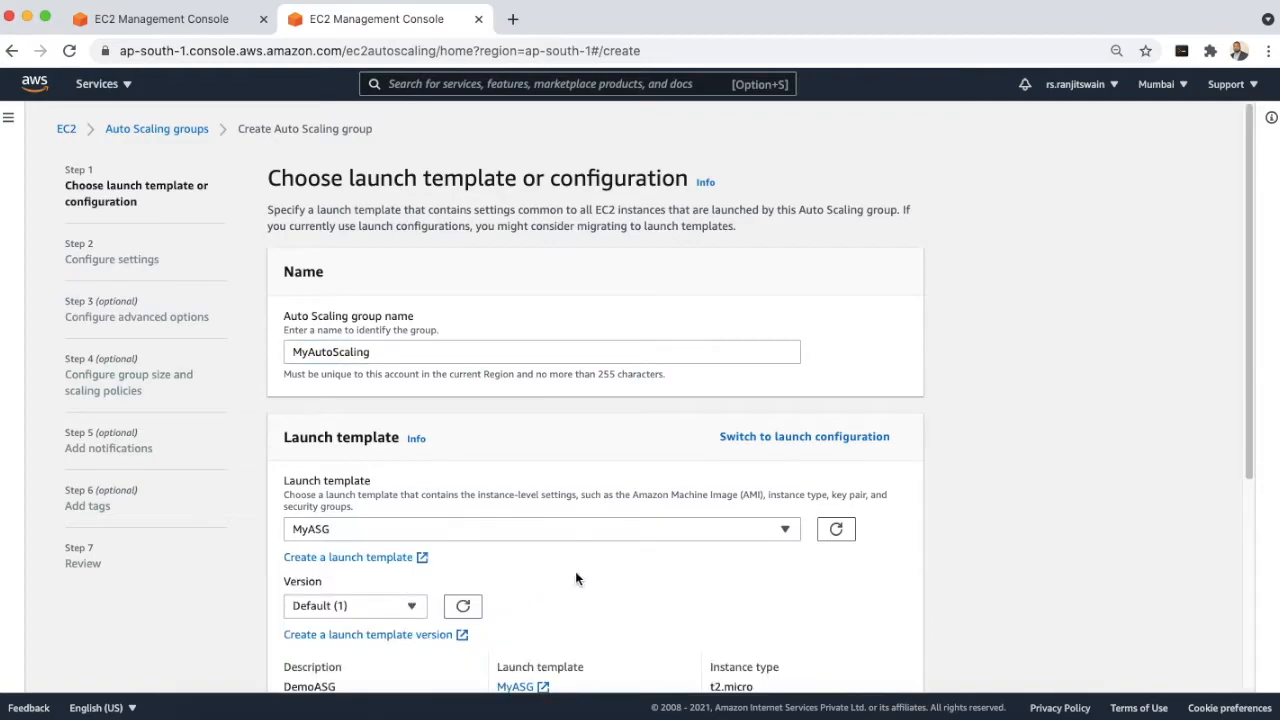
scroll(612, 540, down, 5)
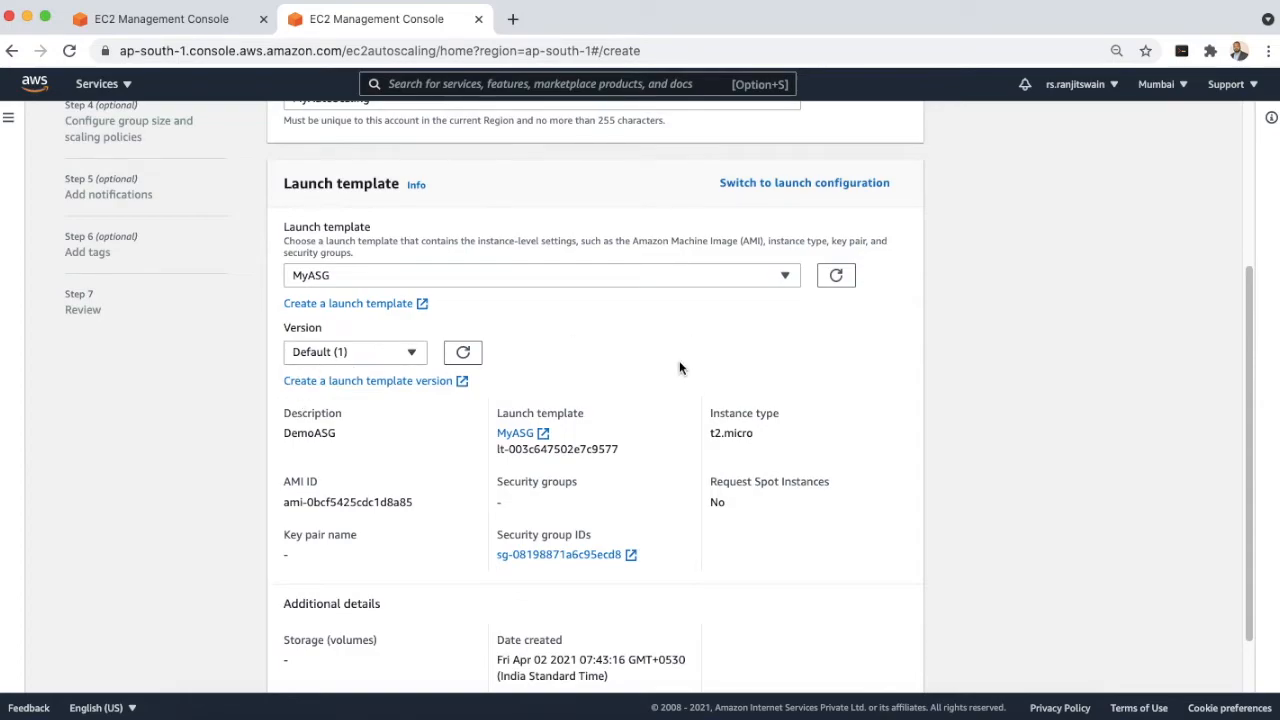
scroll(680, 366, down, 2)
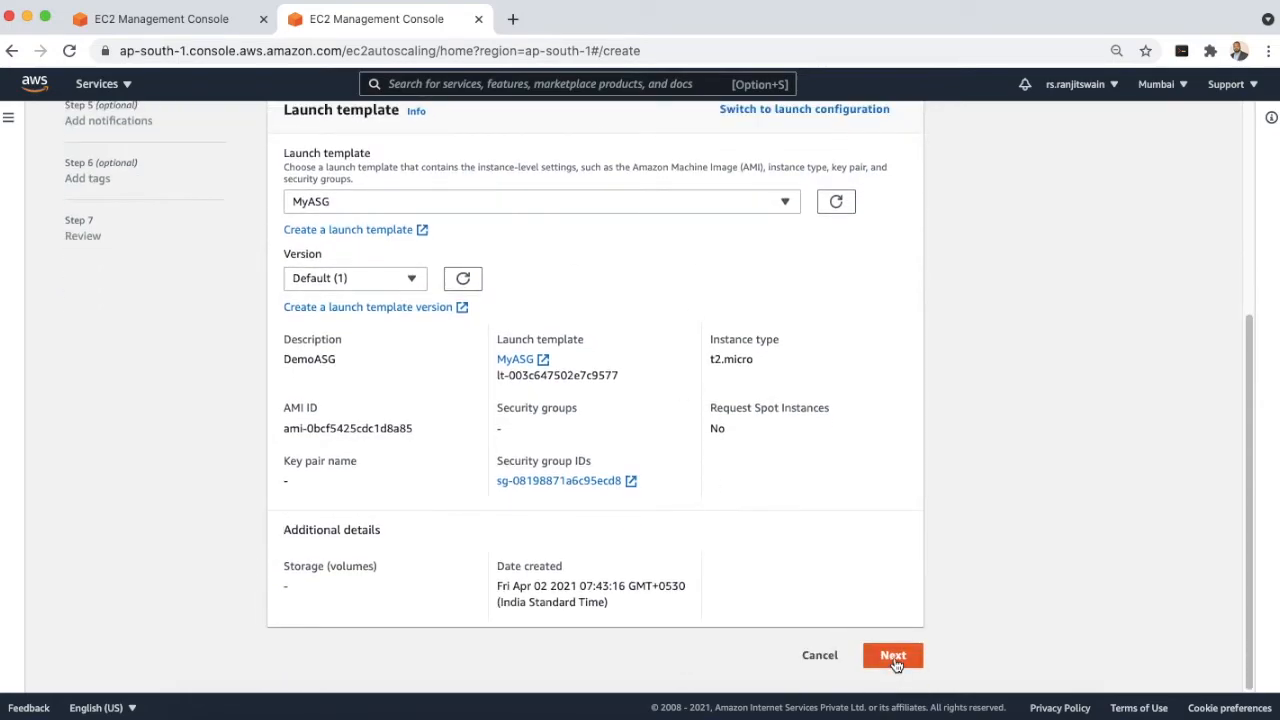
click(893, 656)
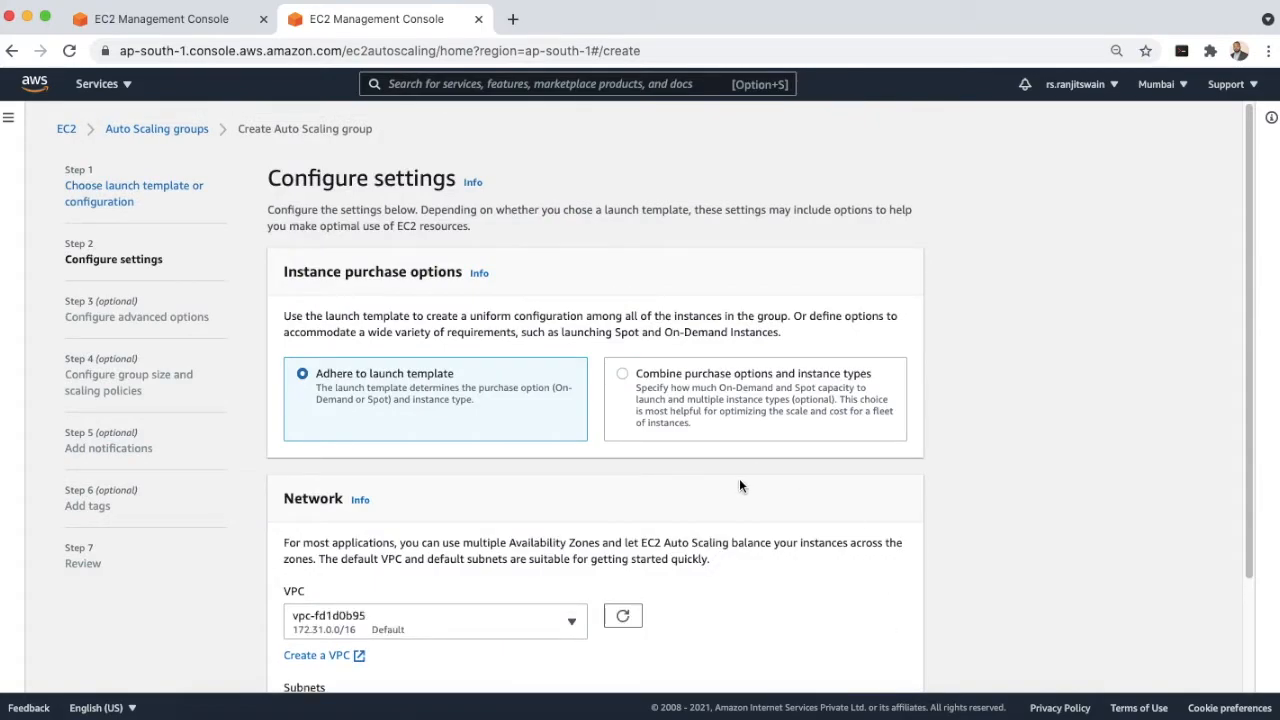
- Add the default VPC's ap-south-1a, ap-south-1b and ap-south-1c subnets to the group's network and continue to the advanced options
scroll(739, 484, down, 3)
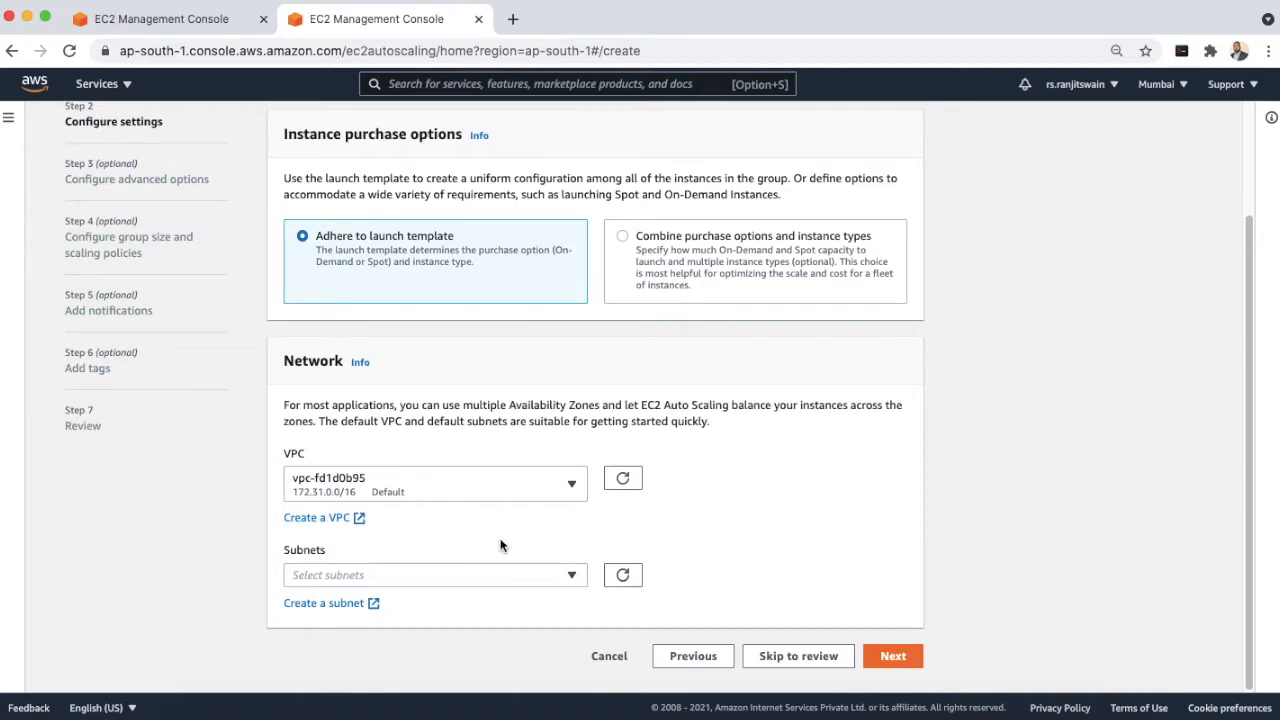
click(567, 577)
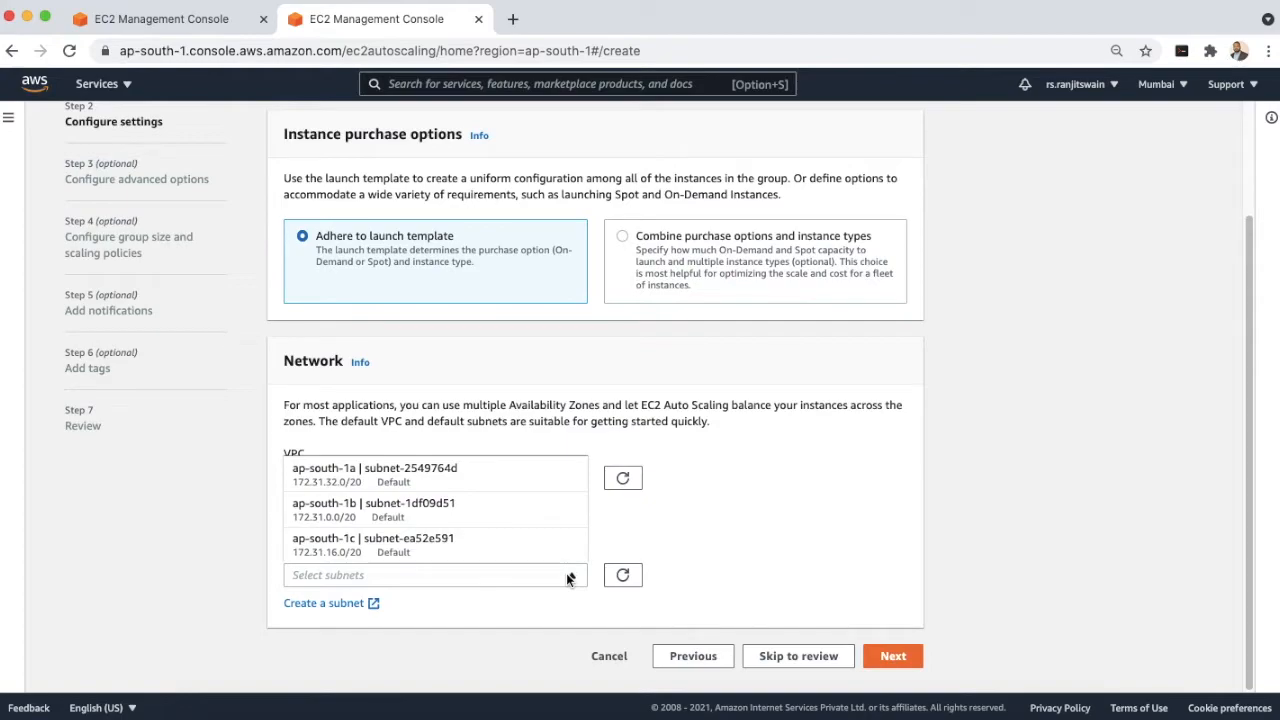
click(341, 474)
click(569, 575)
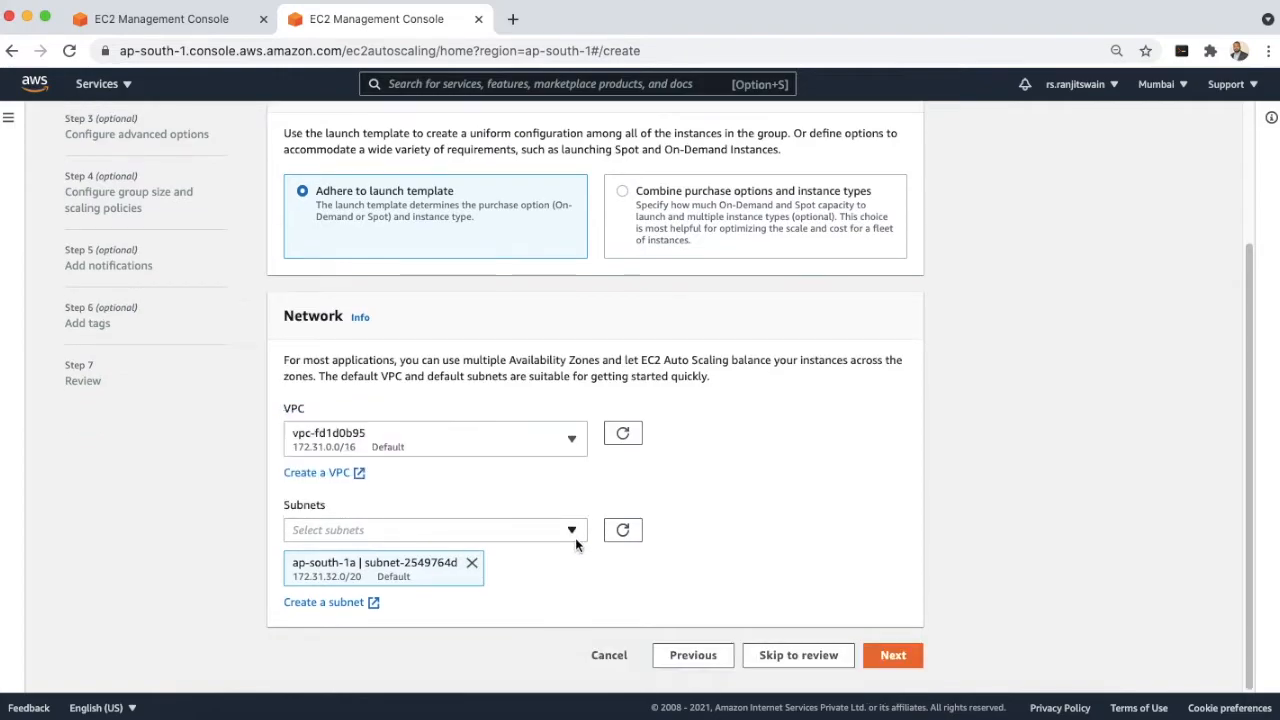
click(574, 533)
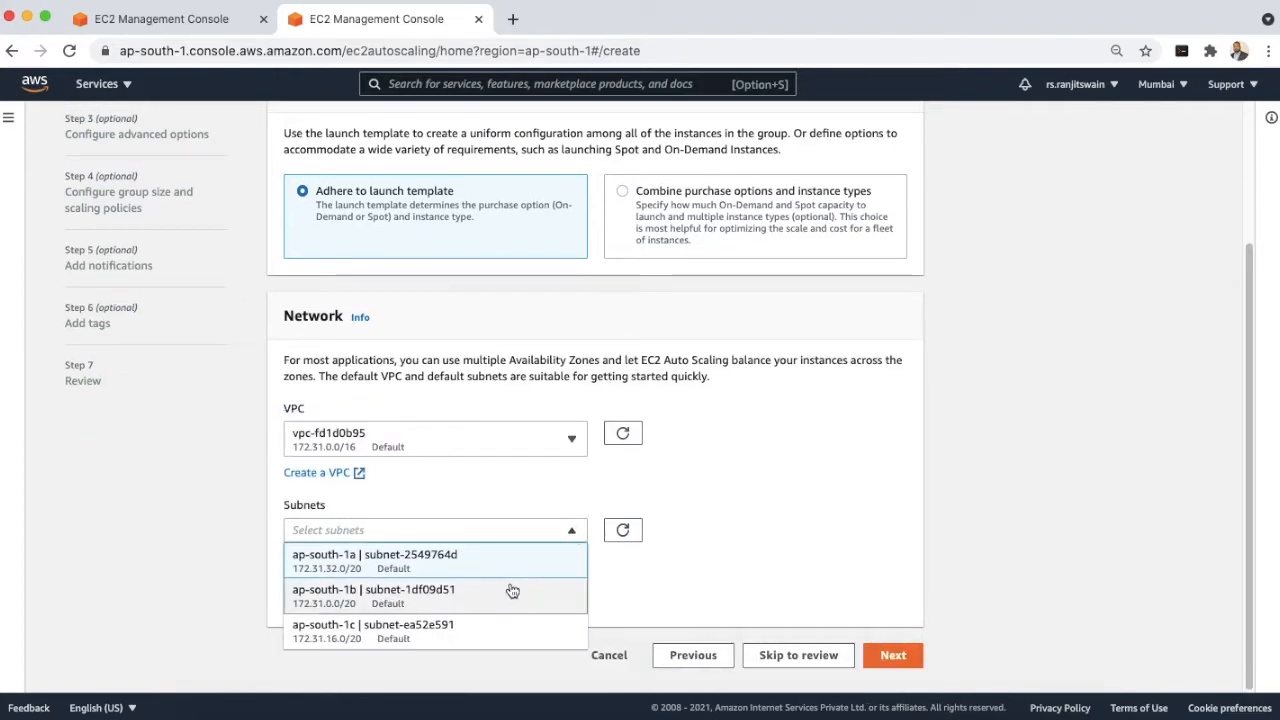
click(445, 606)
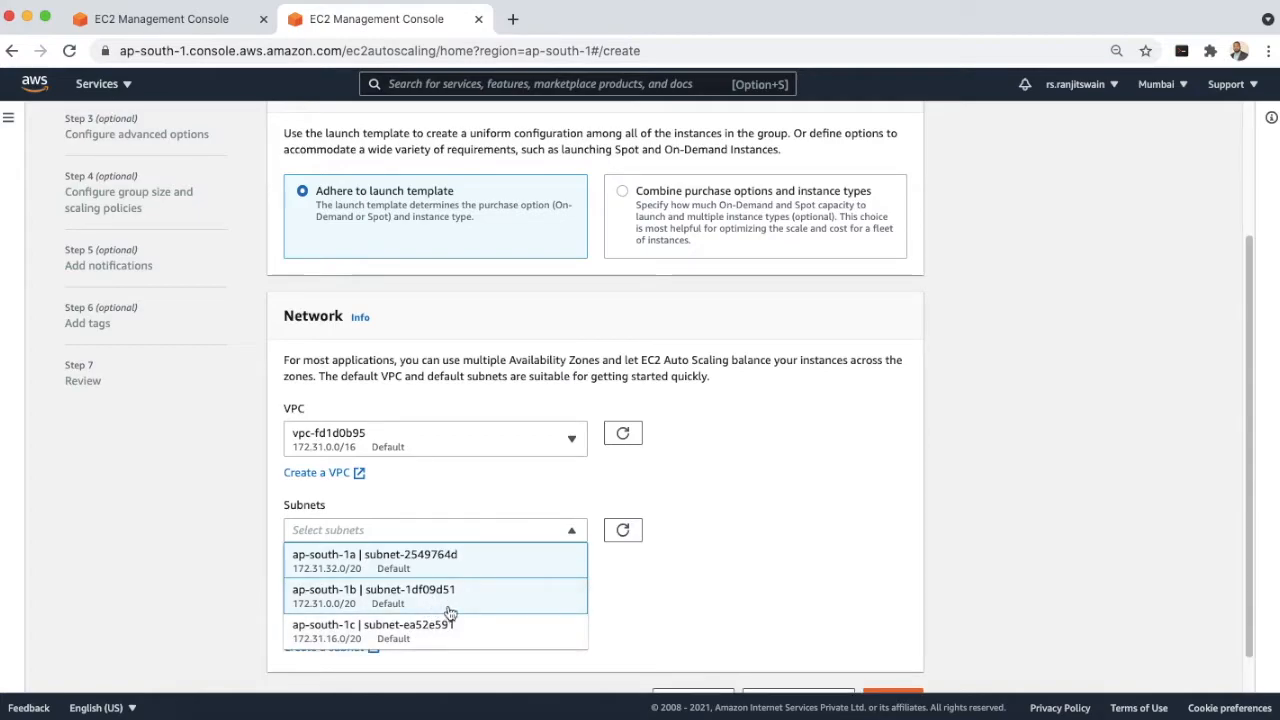
click(577, 535)
click(575, 532)
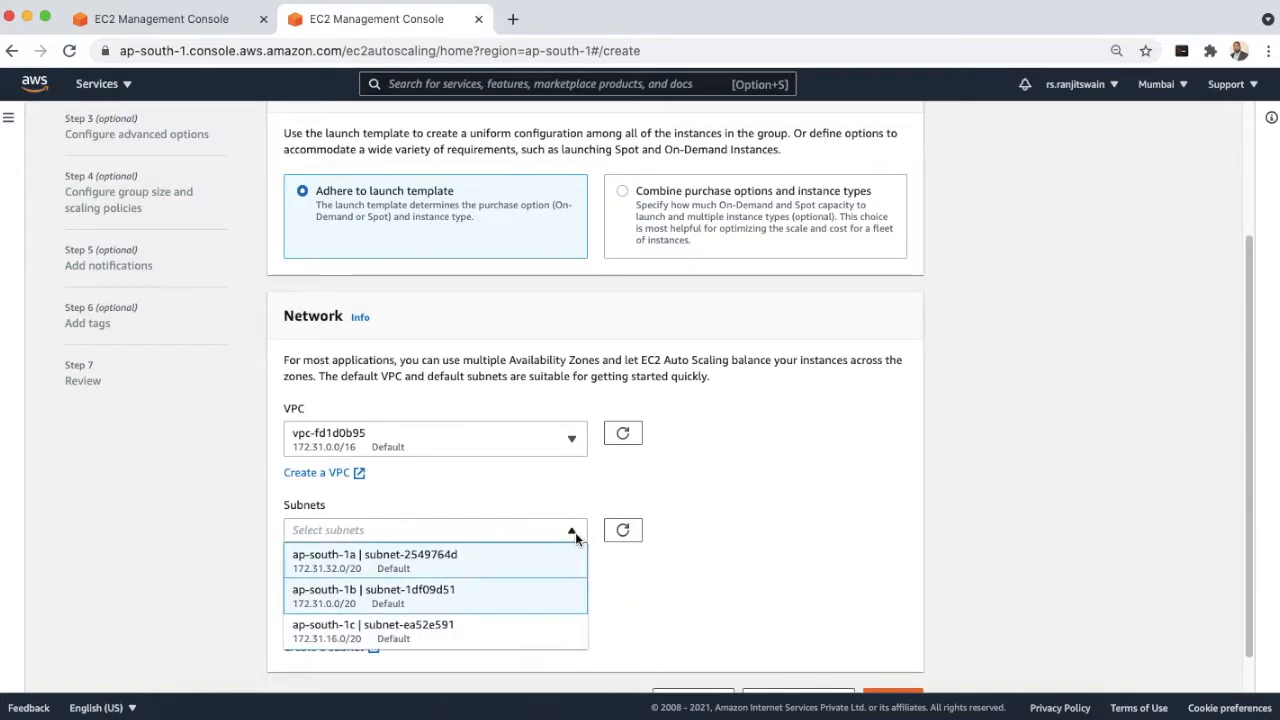
click(400, 614)
click(569, 596)
scroll(566, 594, down, 2)
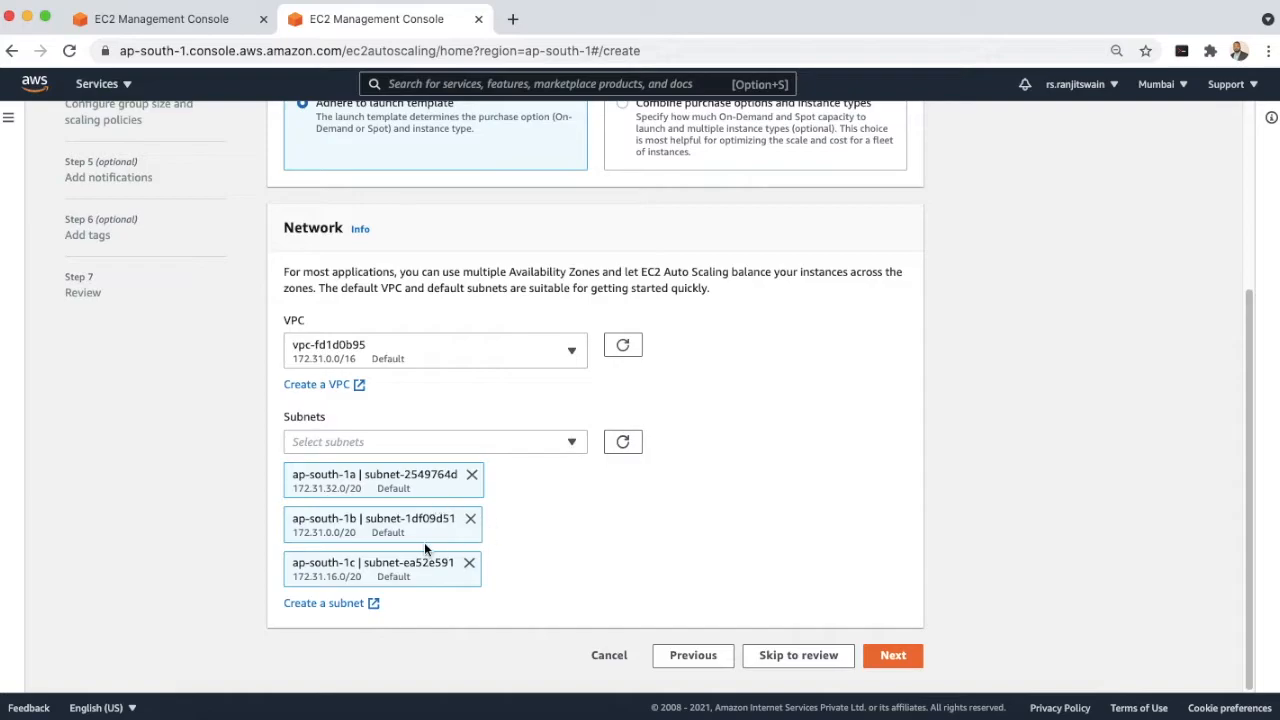
click(892, 658)
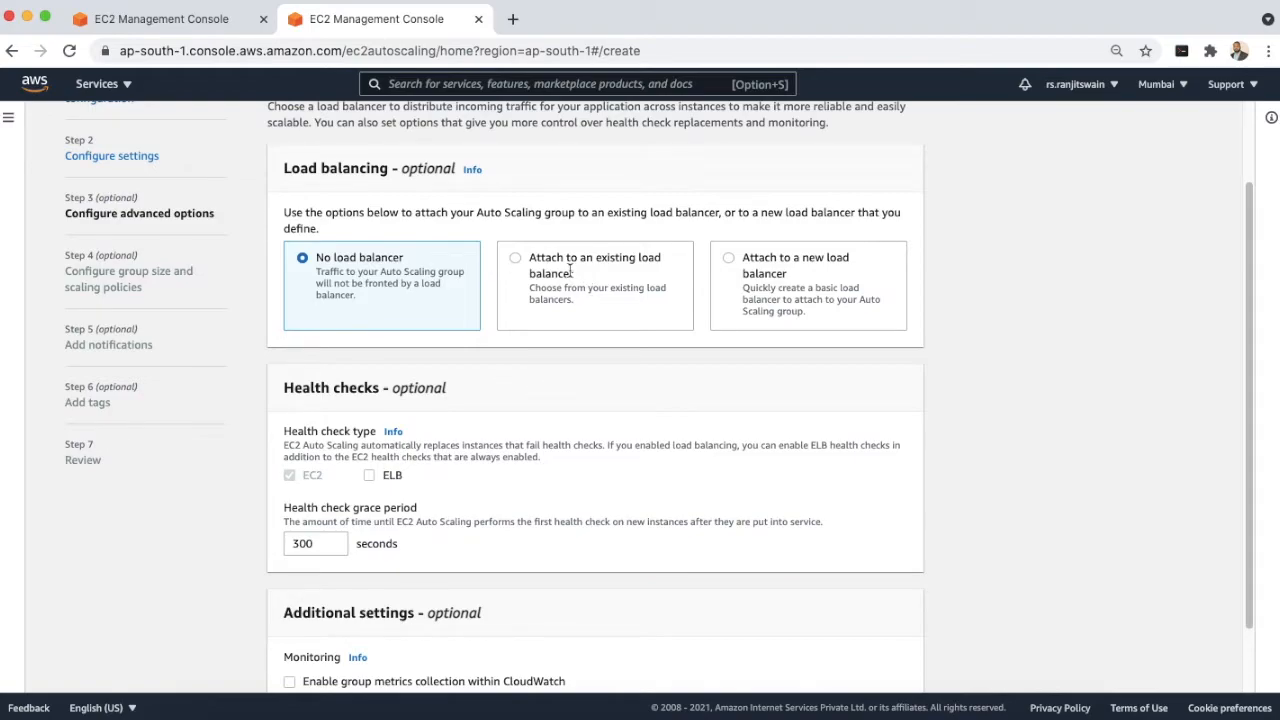
- Set the health check grace period to 60 seconds, leaving No load balancer selected, and continue to the group size
scroll(571, 272, down, 2)
click(312, 464)
drag(312, 464, 290, 468)
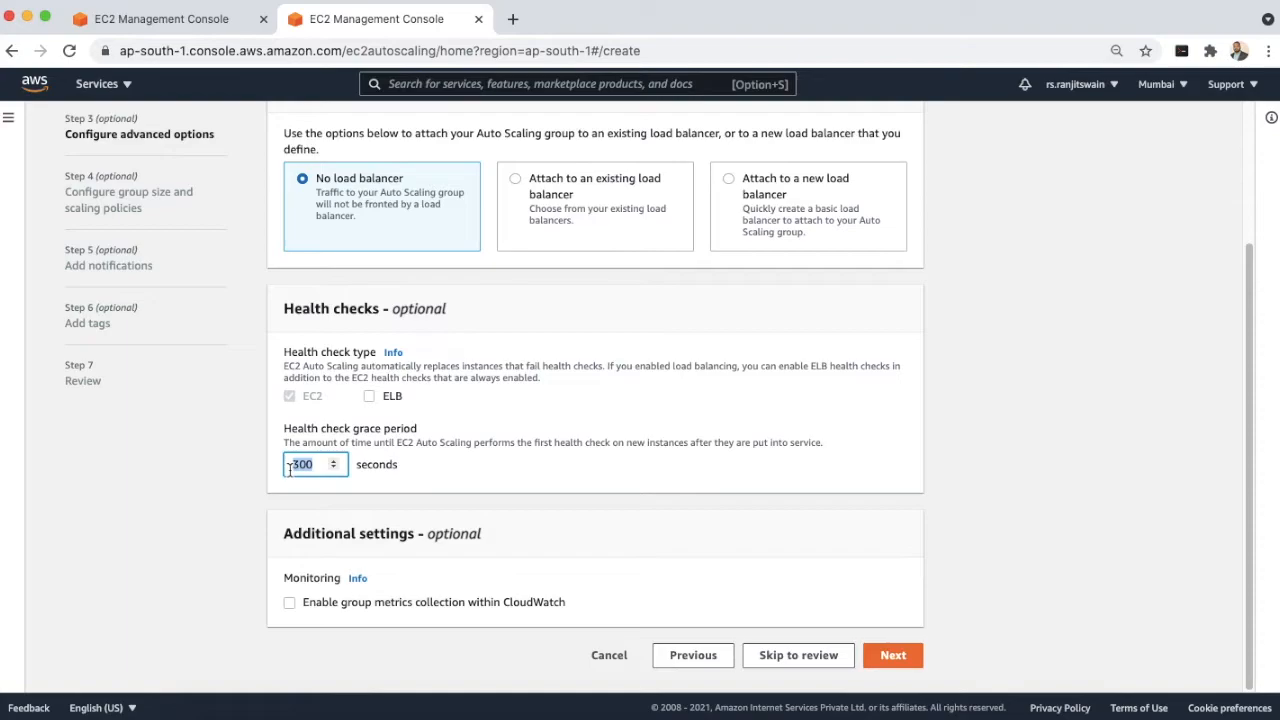
text(60)
click(540, 478)
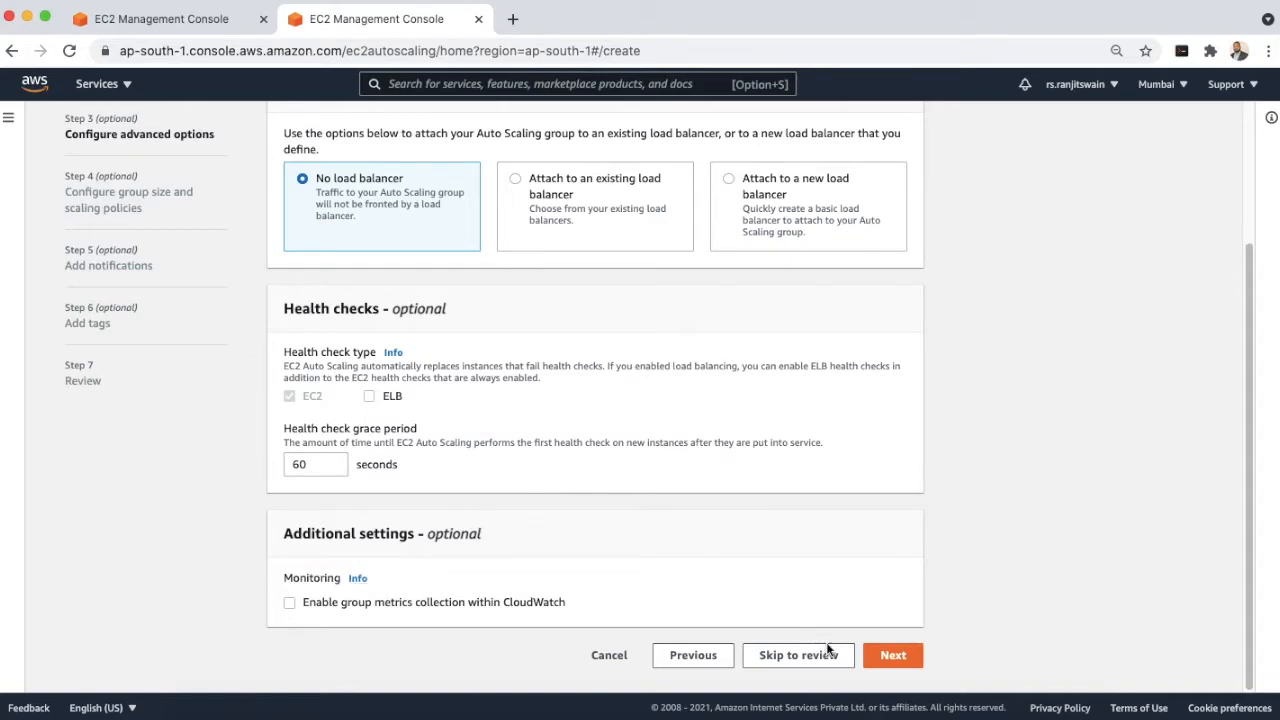
click(895, 655)
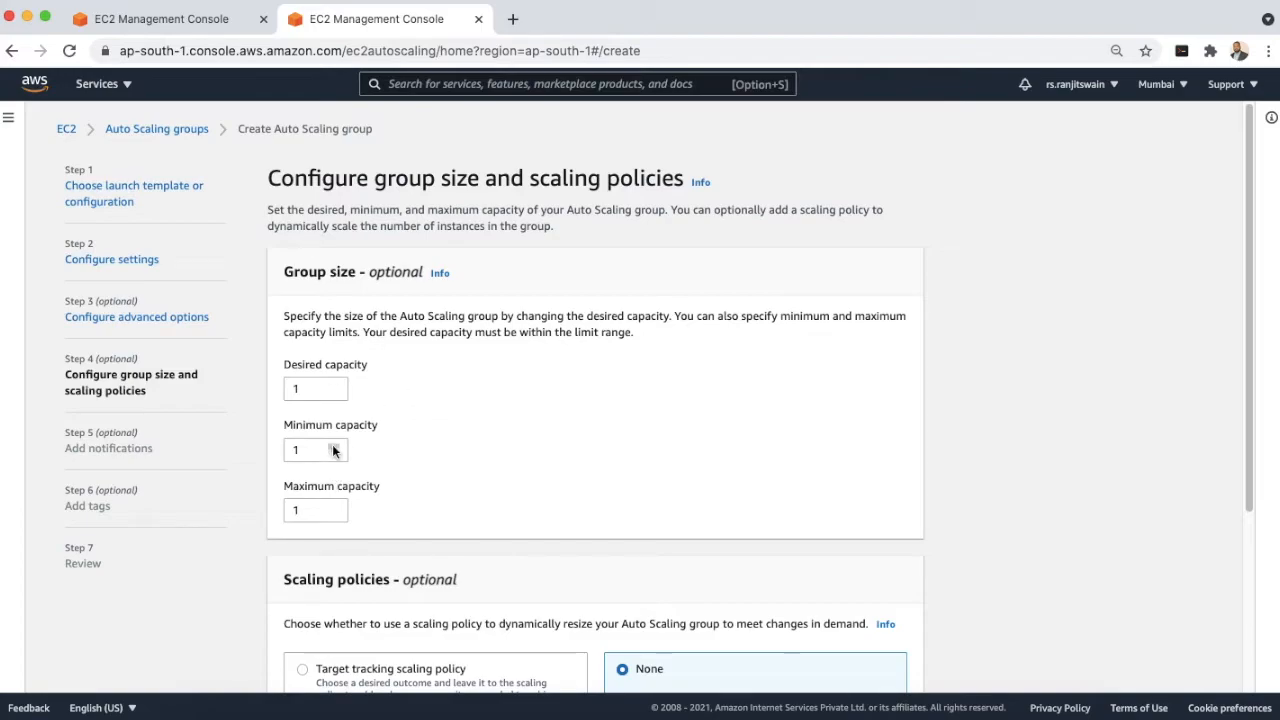
- Set the group's desired capacity to 3, minimum capacity to 3 and maximum capacity to 5
click(310, 388)
key(BackSpace)
text(3)
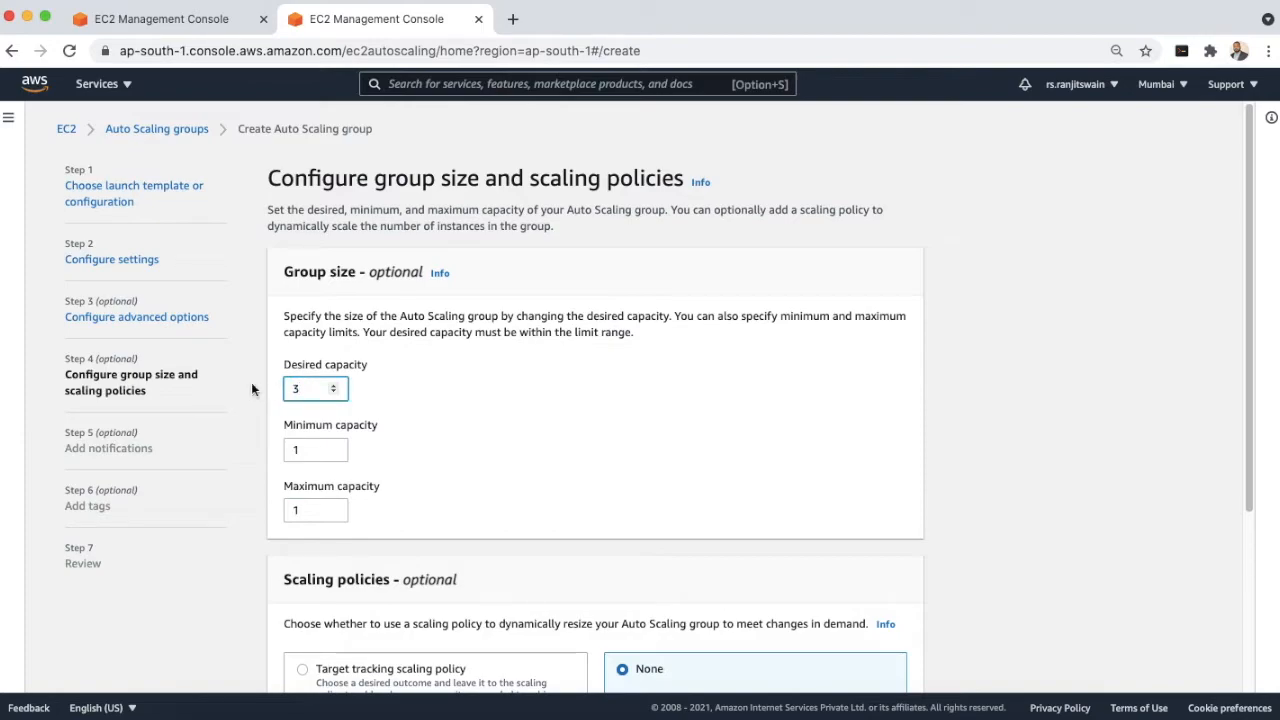
click(304, 450)
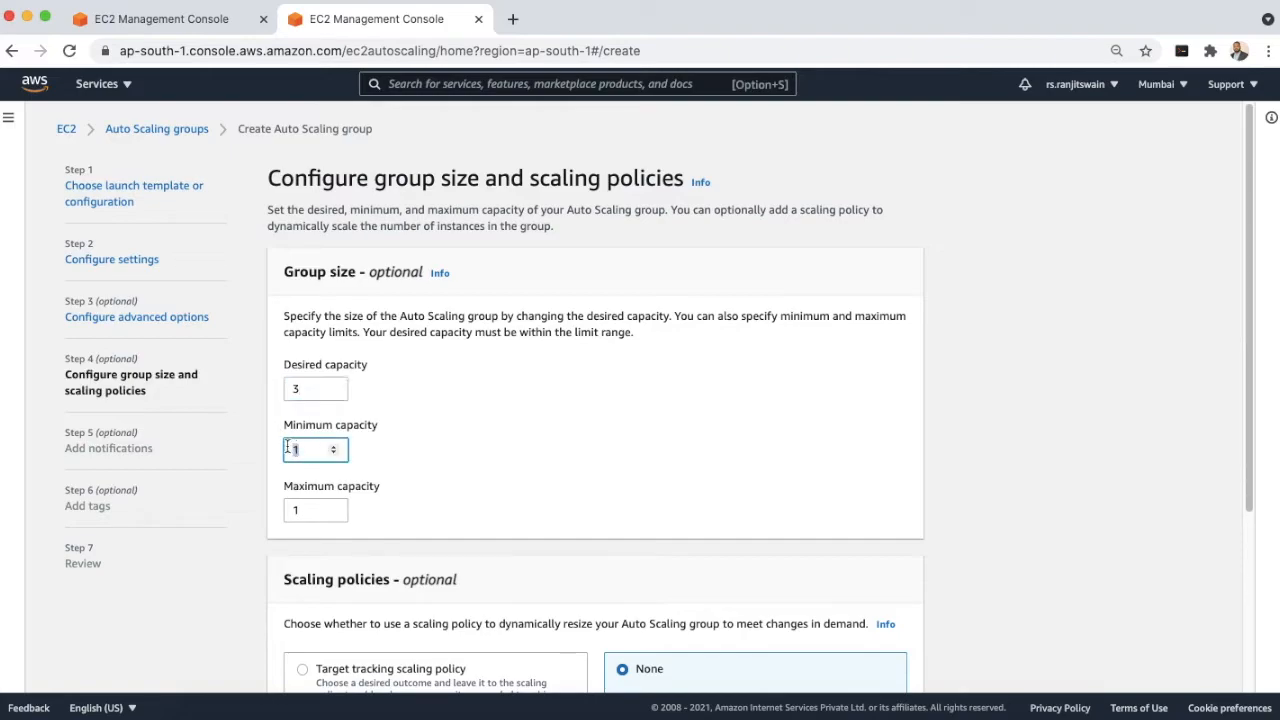
key(BackSpace)
text(3)
key(Tab)
text(5)
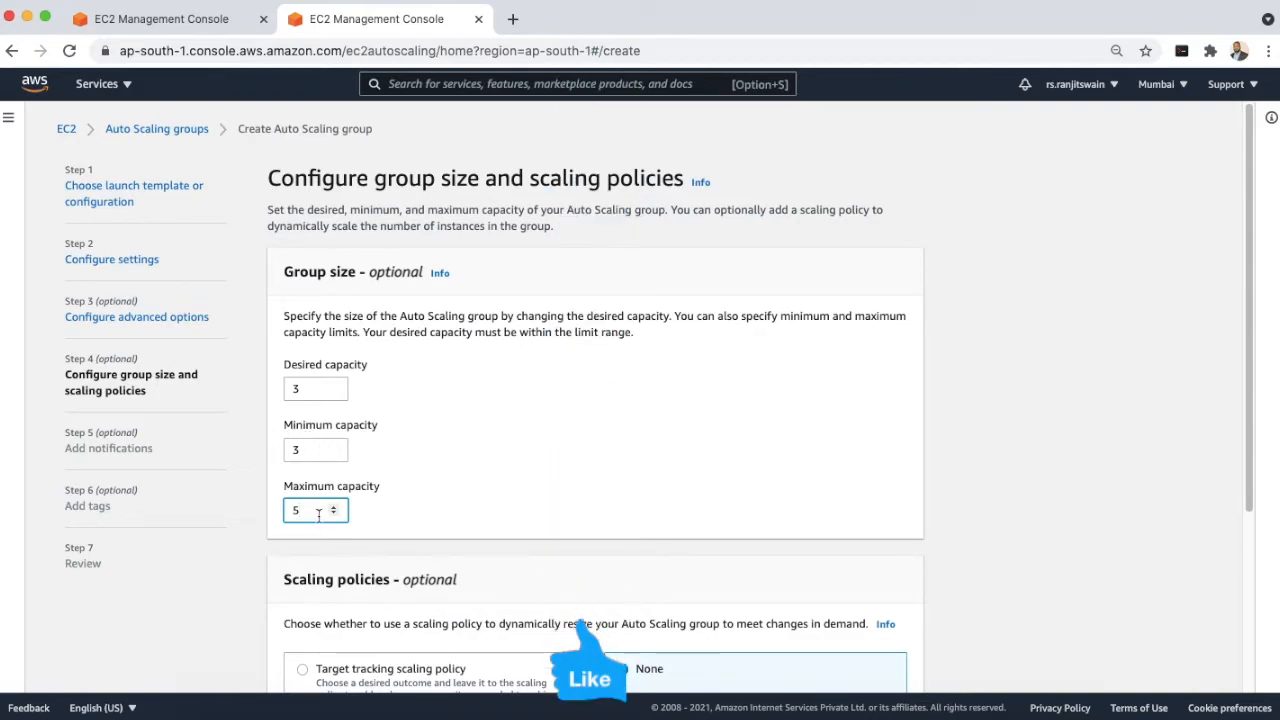
click(495, 440)
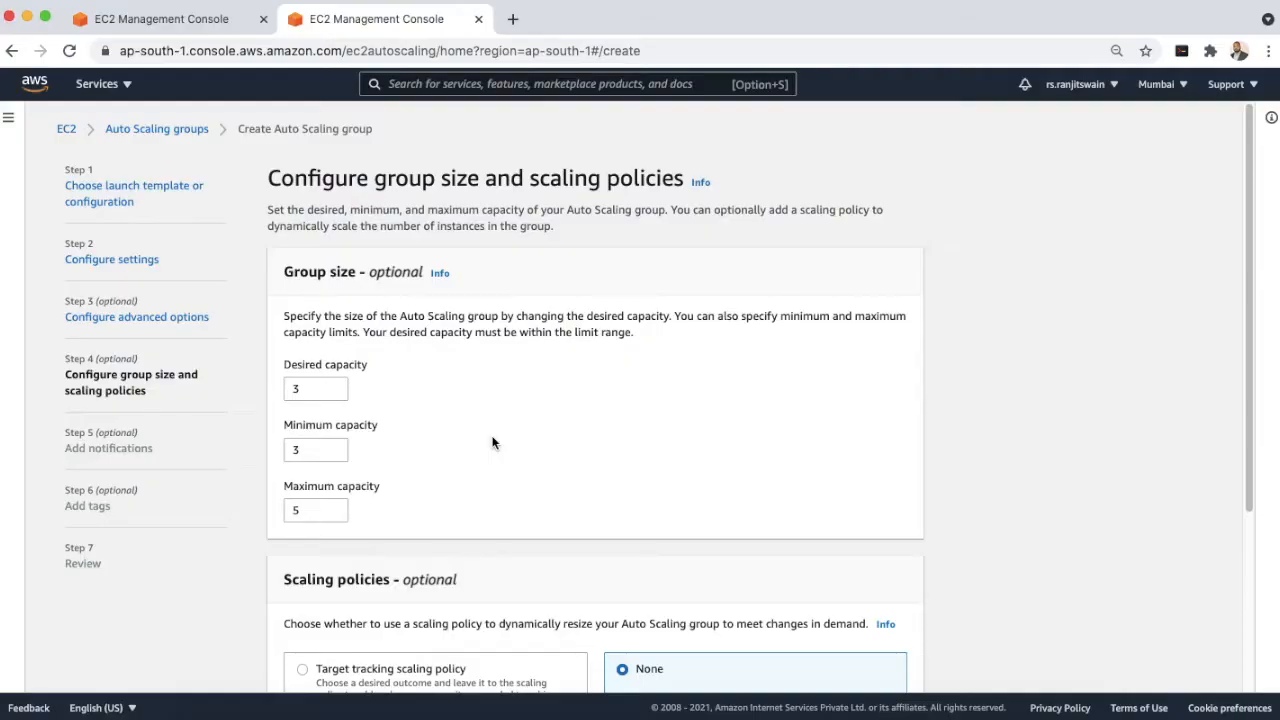
- Keep the scaling policy at None and proceed to the tags without adding any notifications
scroll(492, 443, down, 3)
scroll(579, 350, down, 1)
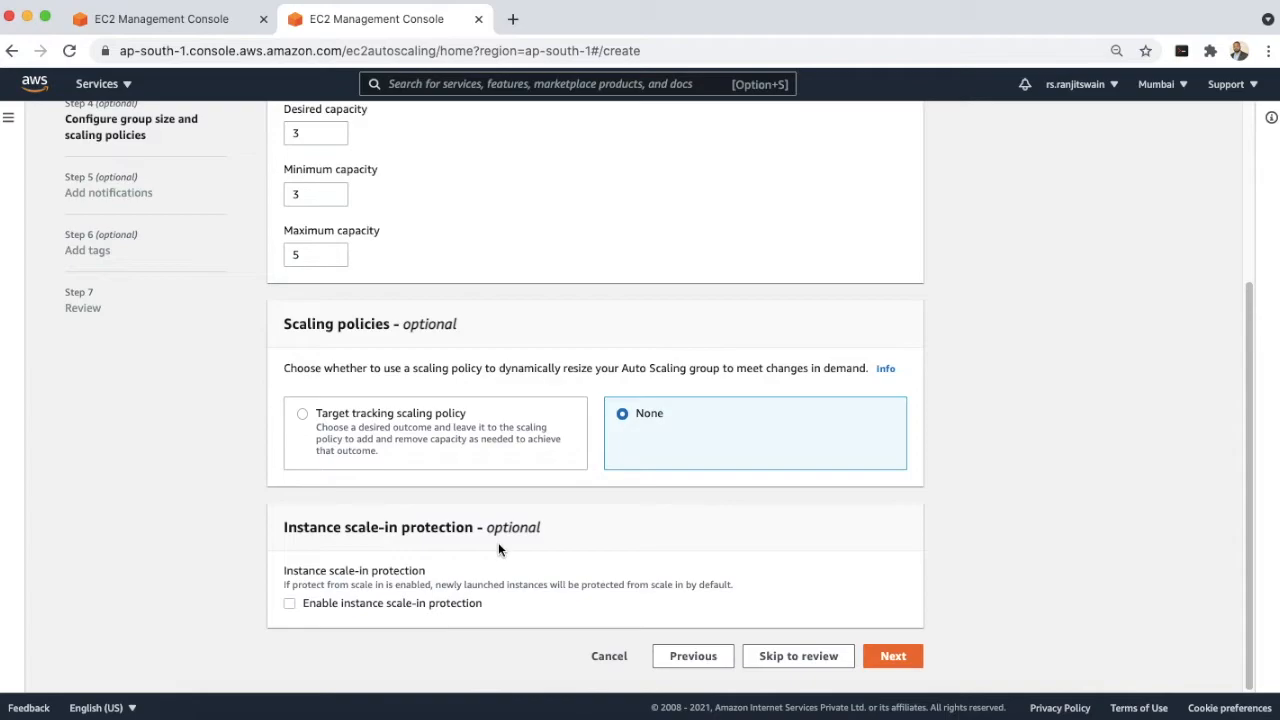
click(891, 658)
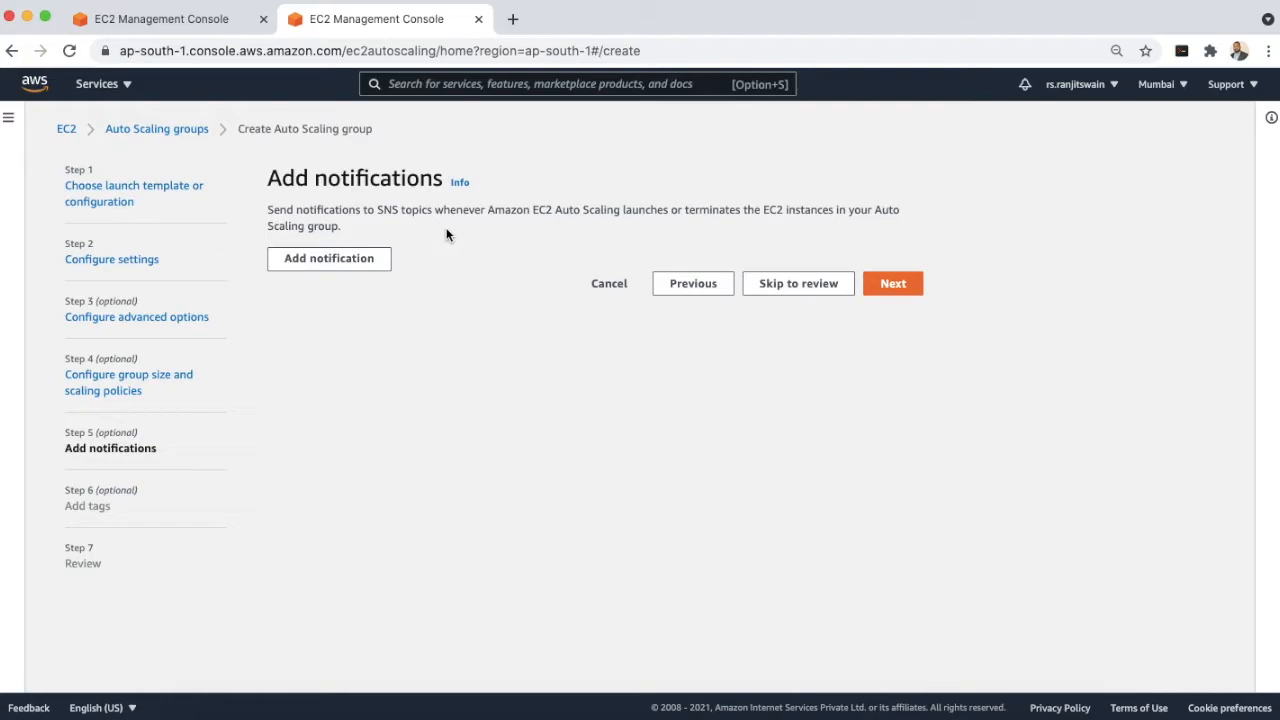
click(892, 285)
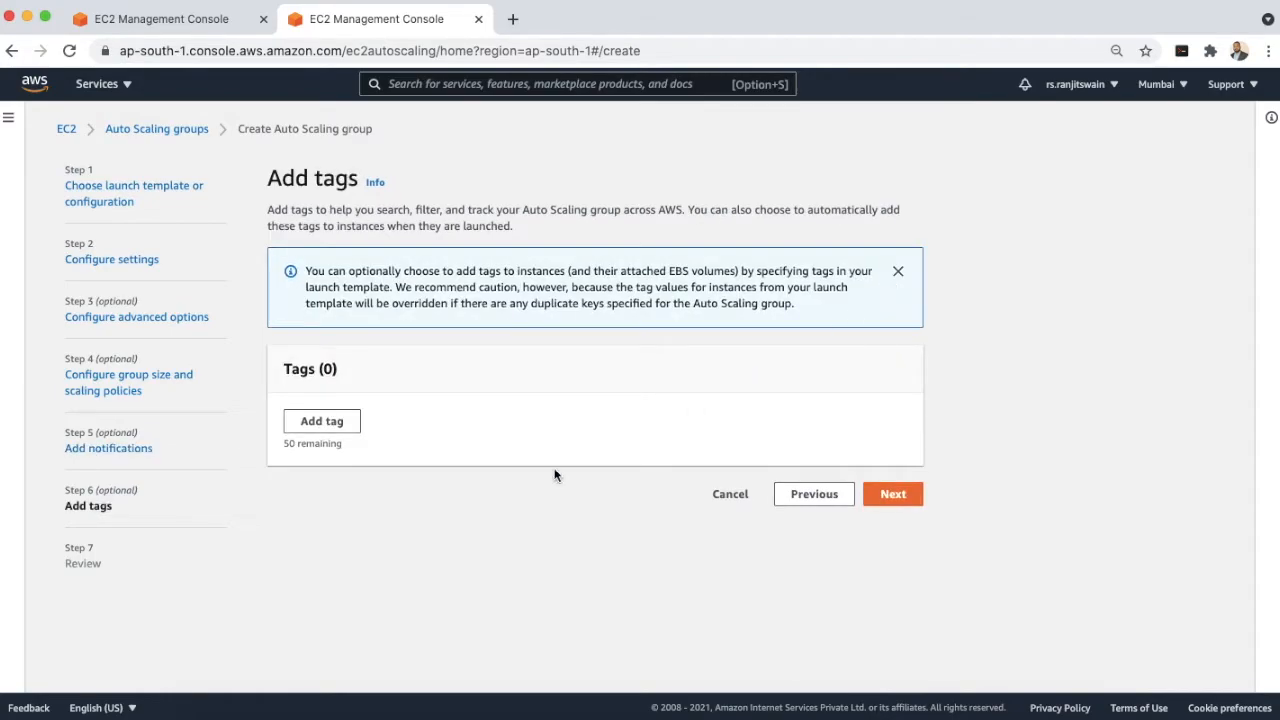
- Add a tag with the suggested key AutoScaling-Security-Group-1 (2021-04-01T18:43:14.064Z) and the value MyASG, and continue to the review
click(316, 428)
click(319, 447)
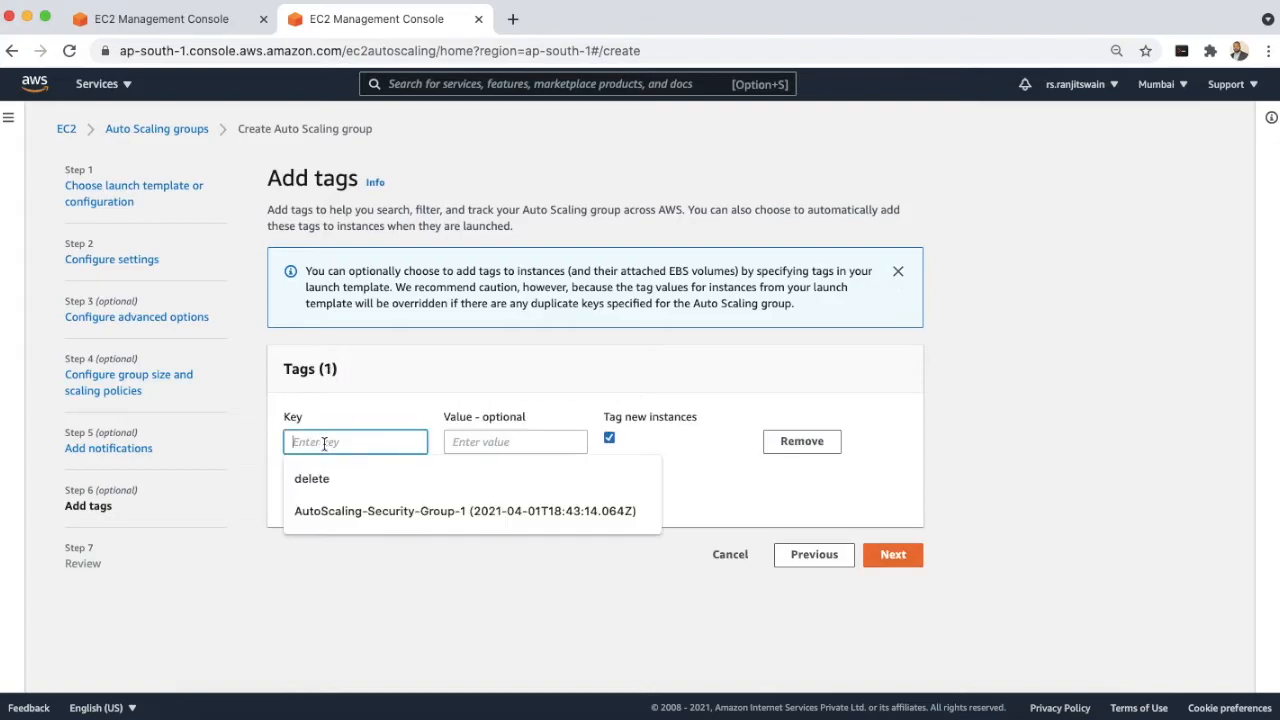
click(320, 510)
click(511, 442)
text(MyASG)
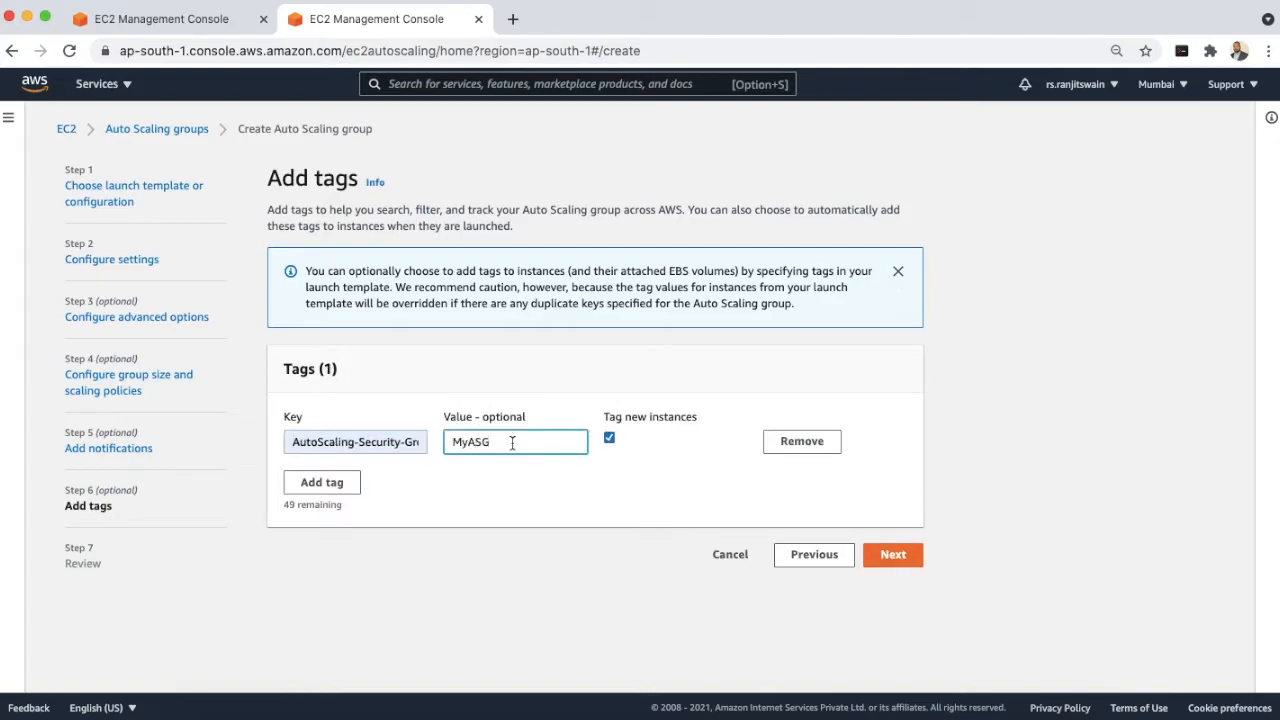
click(890, 555)
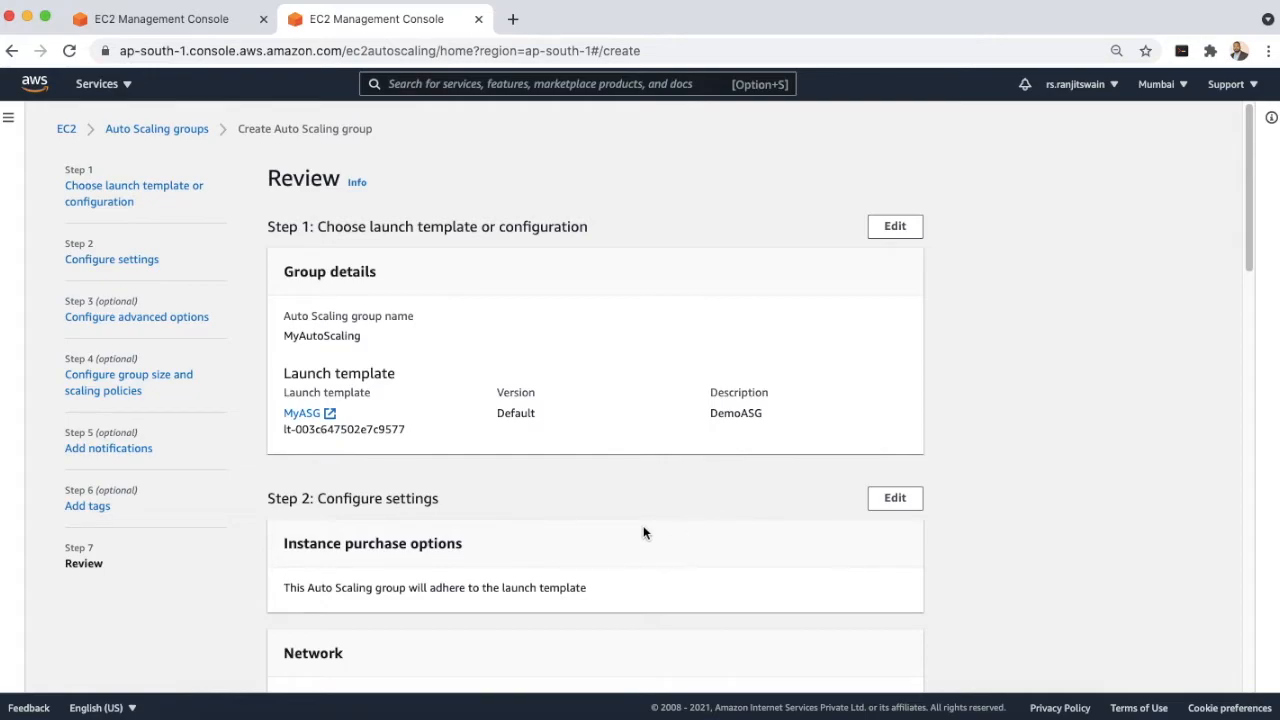
- Review the Auto Scaling group's configuration summary, including its network subnets, health checks, group size and tags
scroll(644, 532, down, 4)
scroll(643, 532, down, 15)
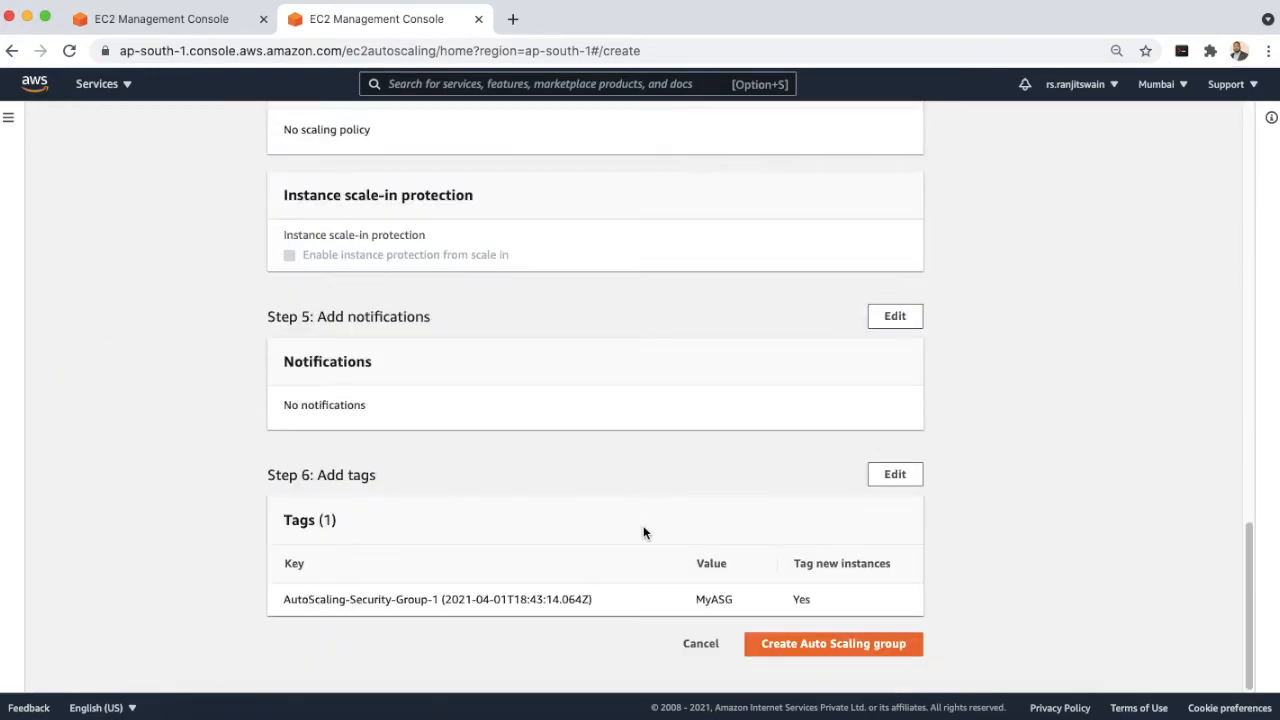
scroll(689, 517, up, 12)
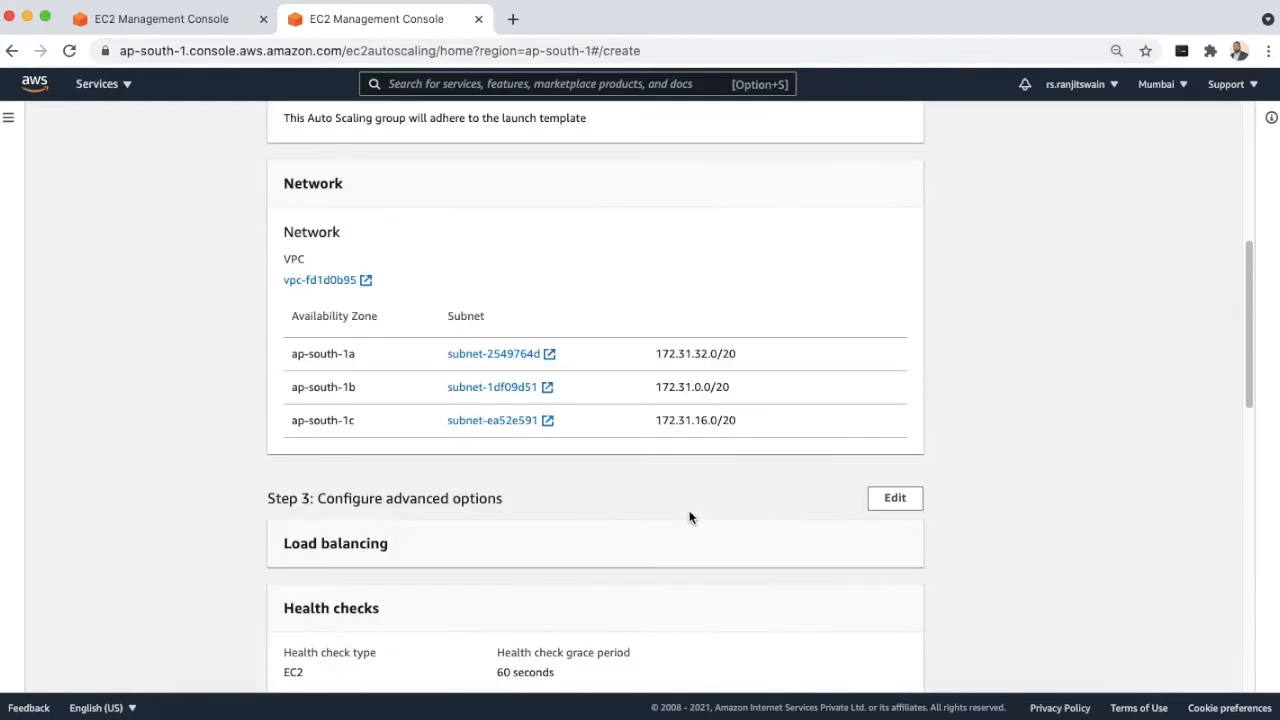
scroll(689, 517, up, 8)
scroll(689, 517, down, 20)
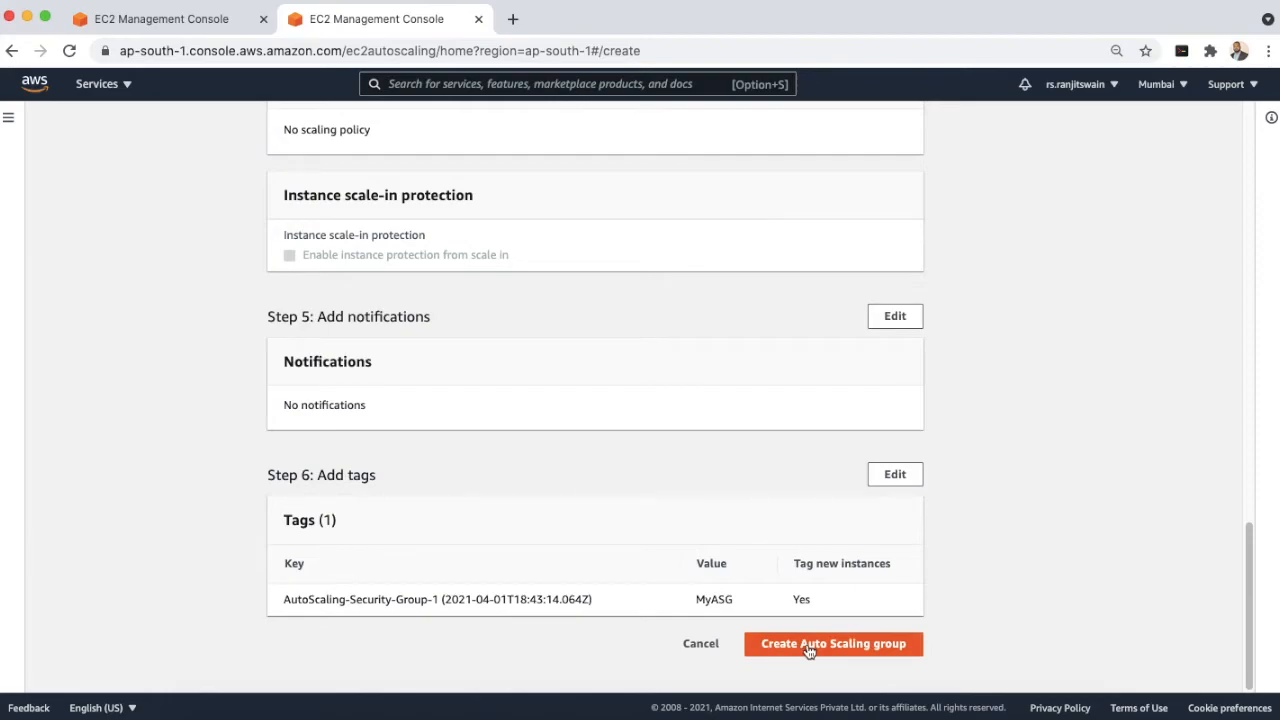
scroll(737, 581, up, 5)
scroll(618, 537, up, 5)
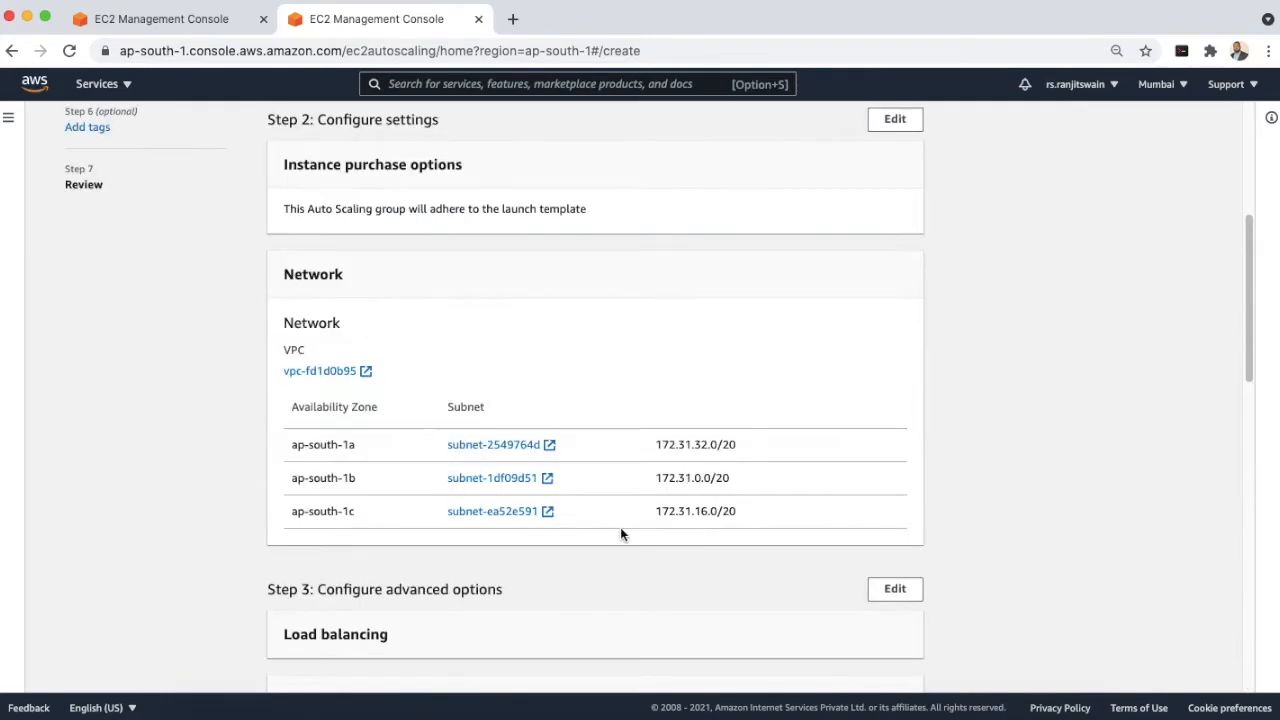
scroll(620, 531, down, 3)
scroll(620, 531, up, 4)
scroll(620, 531, down, 5)
scroll(620, 531, down, 2)
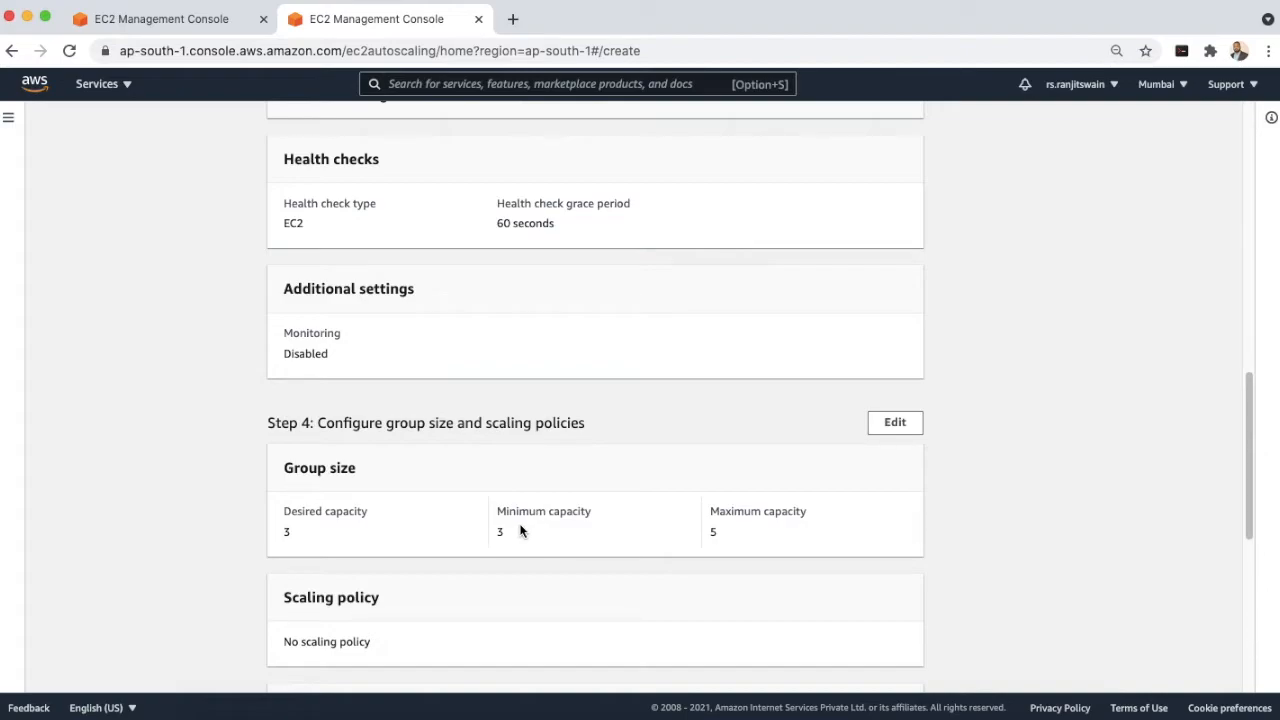
- Finish reviewing the configuration, create the MyAutoScaling group and widen the Status column in the groups list
scroll(520, 531, up, 15)
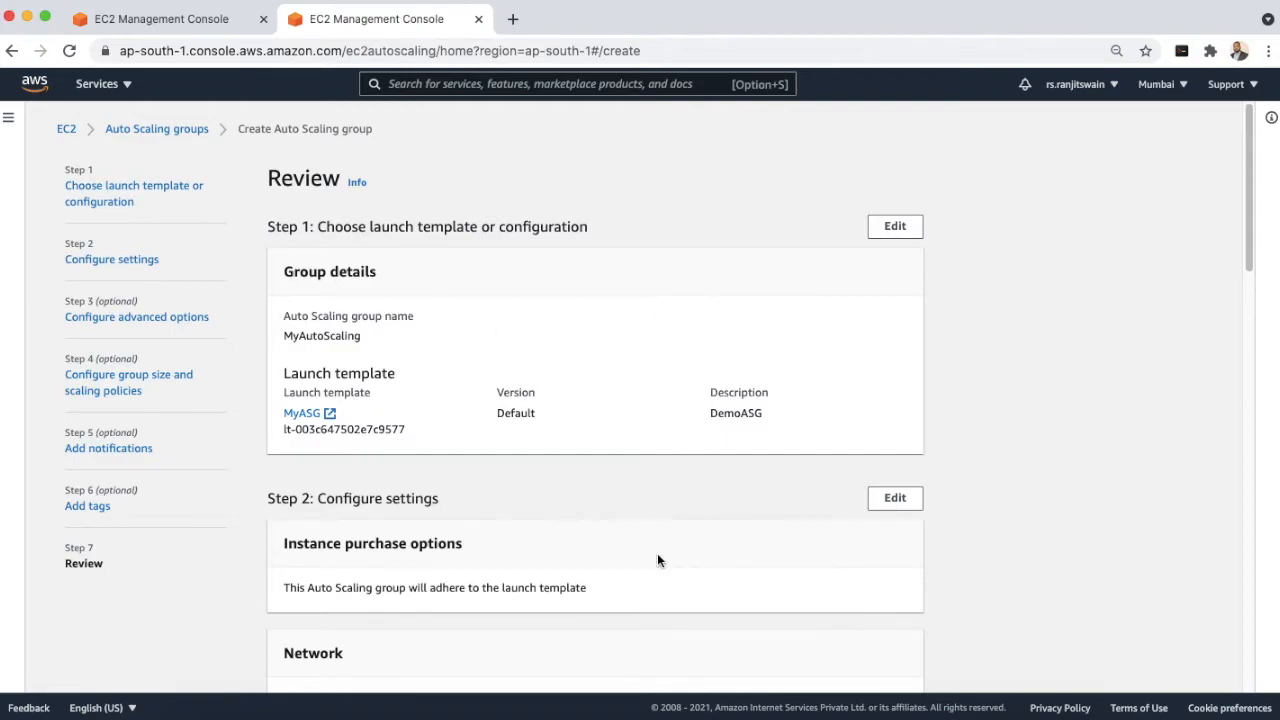
scroll(657, 555, down, 5)
scroll(658, 559, down, 20)
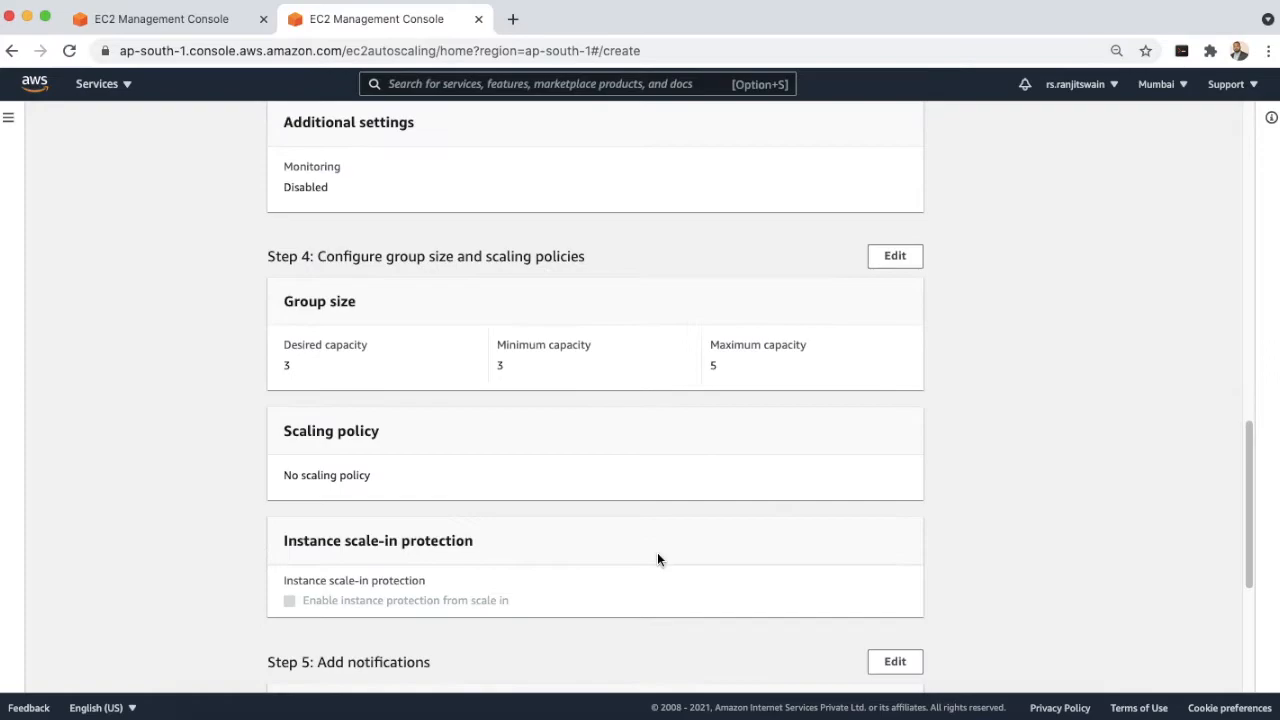
scroll(657, 559, down, 2)
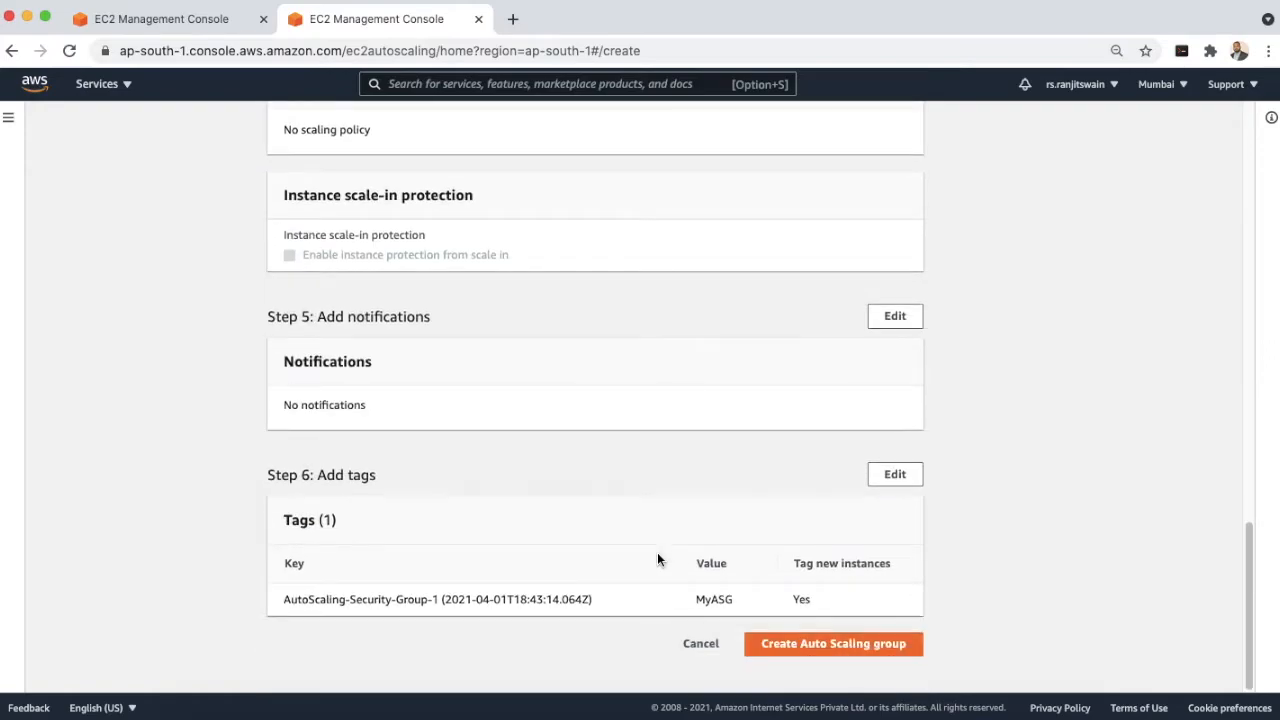
click(819, 647)
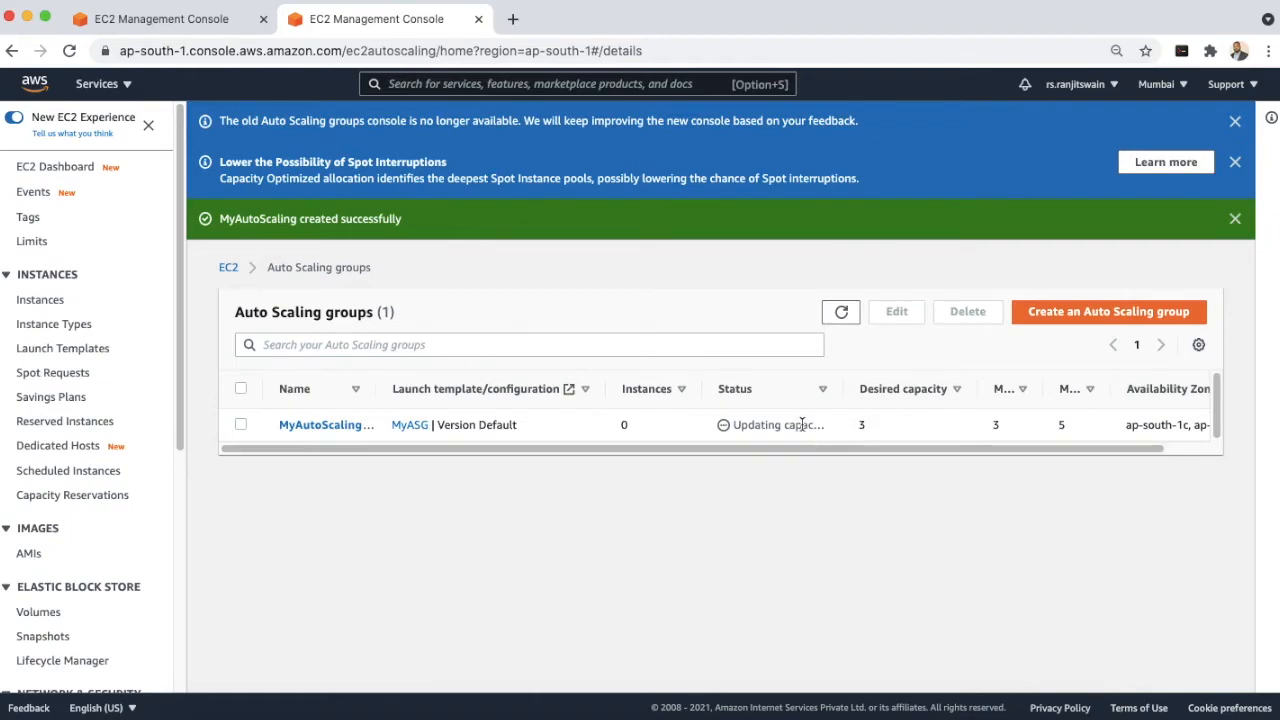
drag(845, 383, 881, 383)
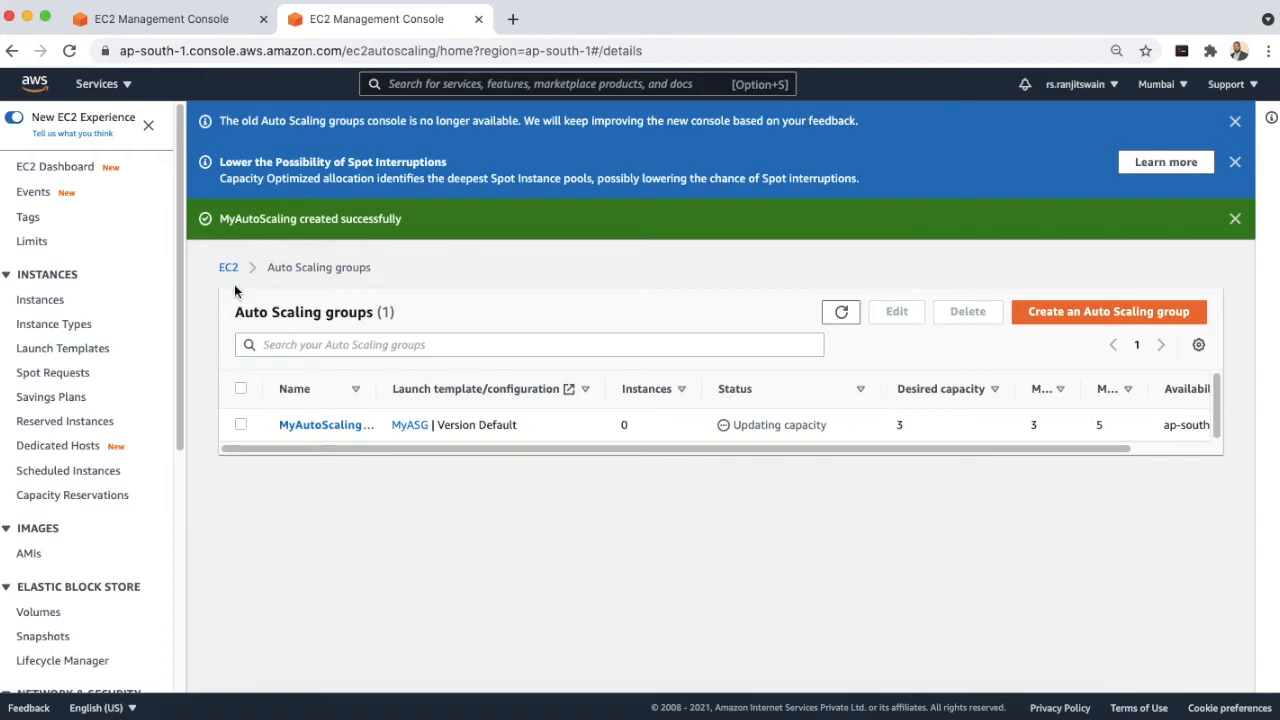
- Open the list of running instances from the EC2 dashboard and refresh it to check the instances launched by the group
click(72, 170)
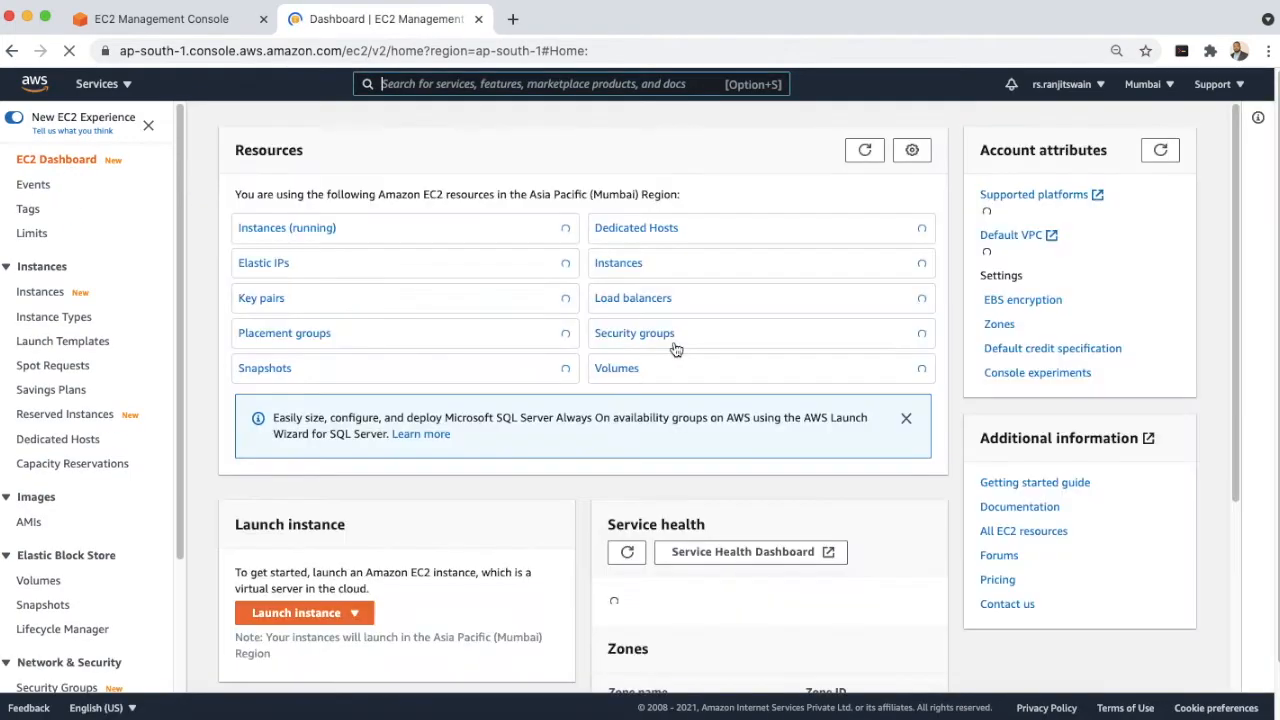
click(299, 230)
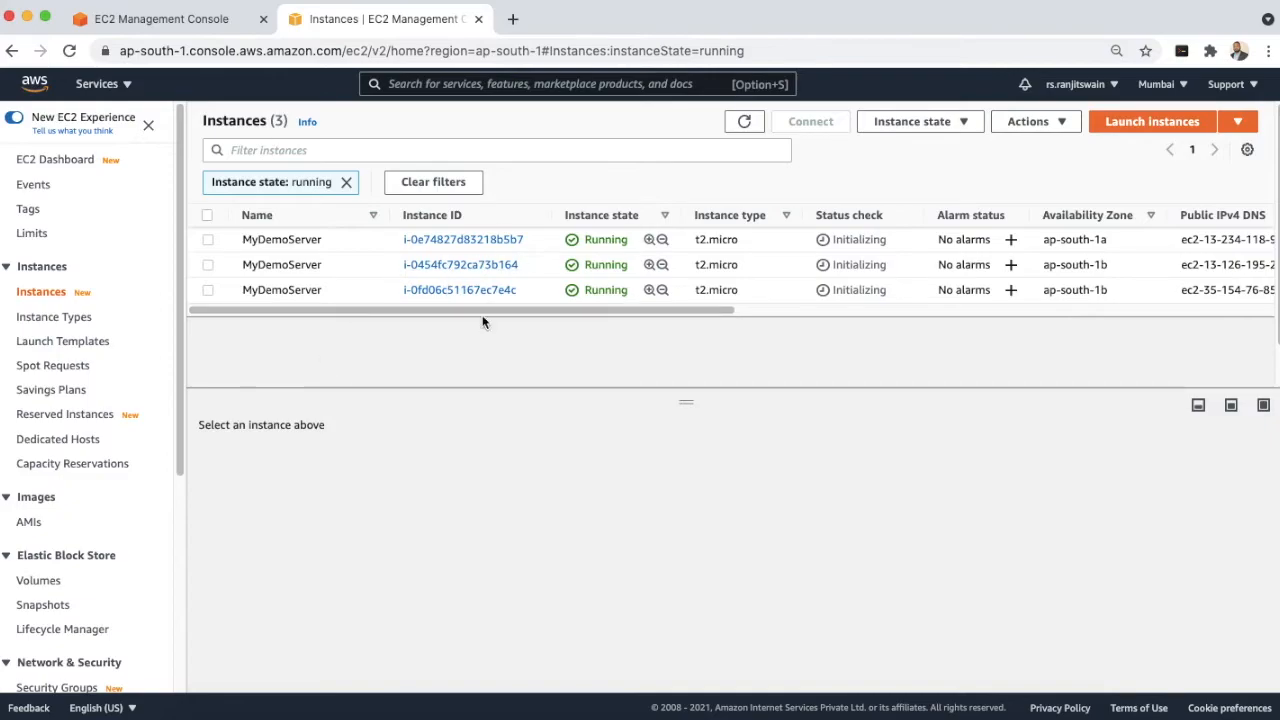
click(746, 122)
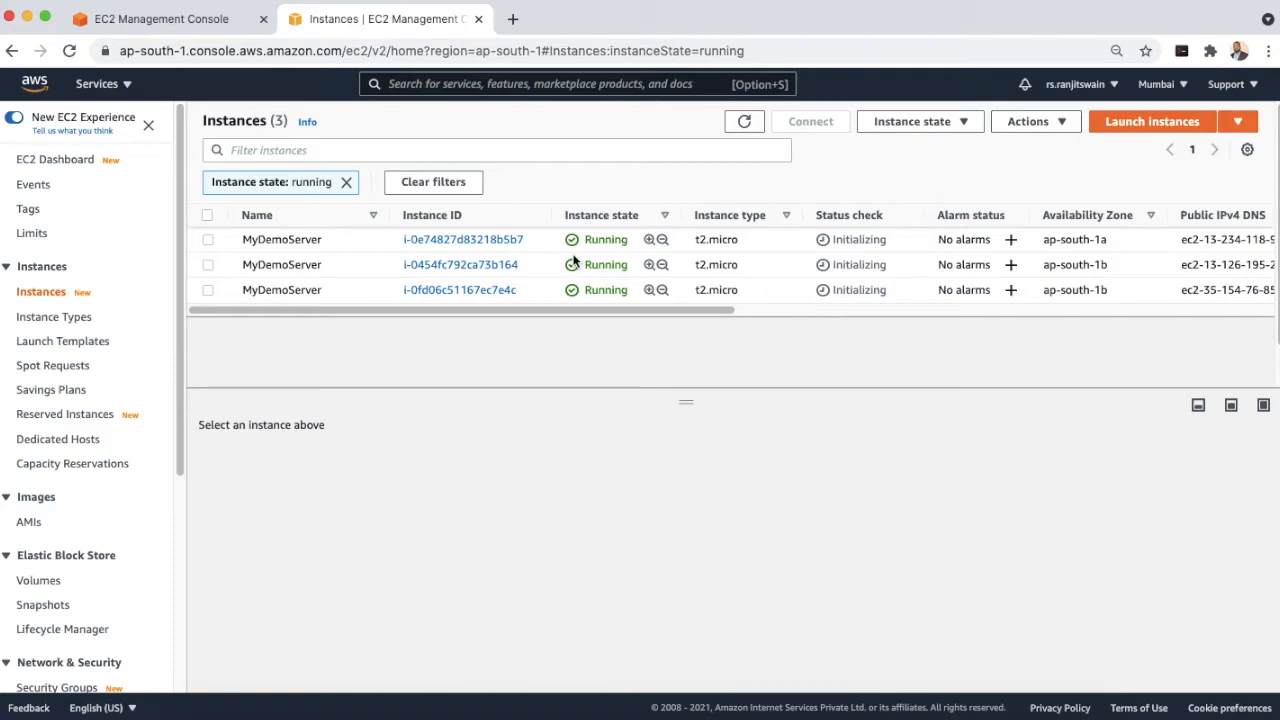
drag(483, 311, 381, 364)
- Return to the Auto Scaling groups list and check MyAutoScaling's instance count, capacity limits and Availability Zones
scroll(62, 472, down, 3)
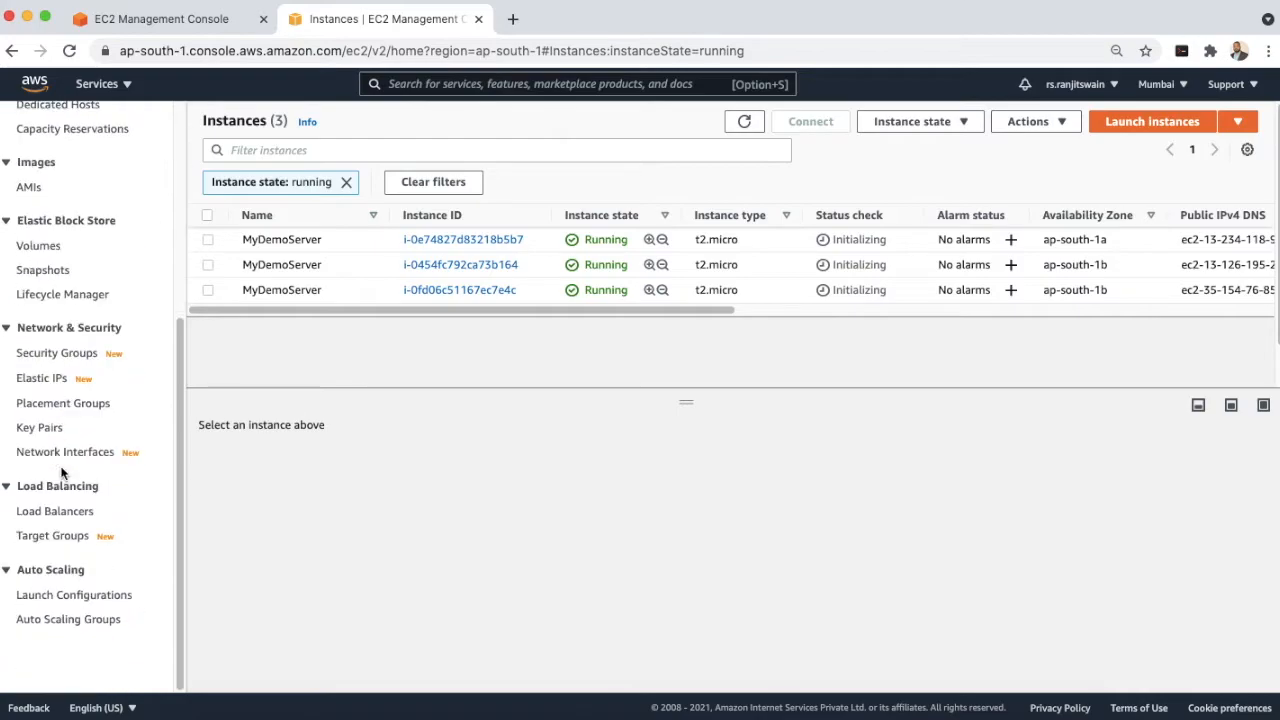
click(84, 621)
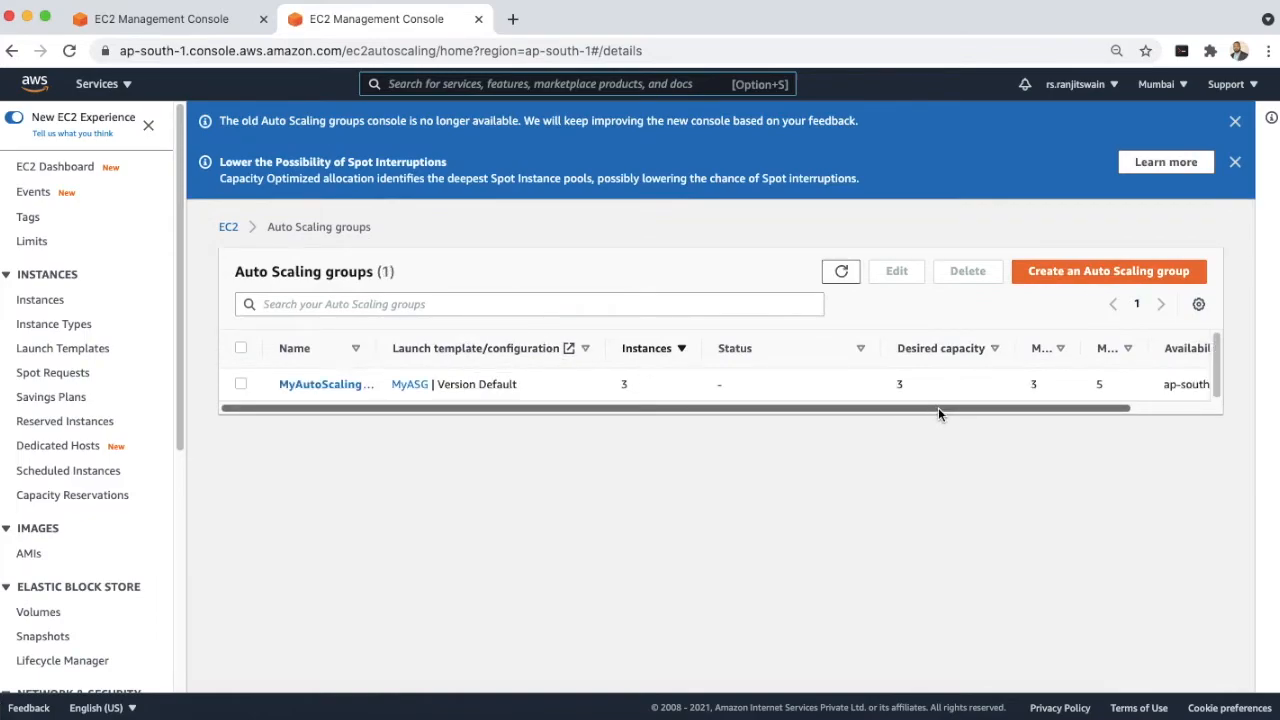
drag(938, 407, 1015, 397)
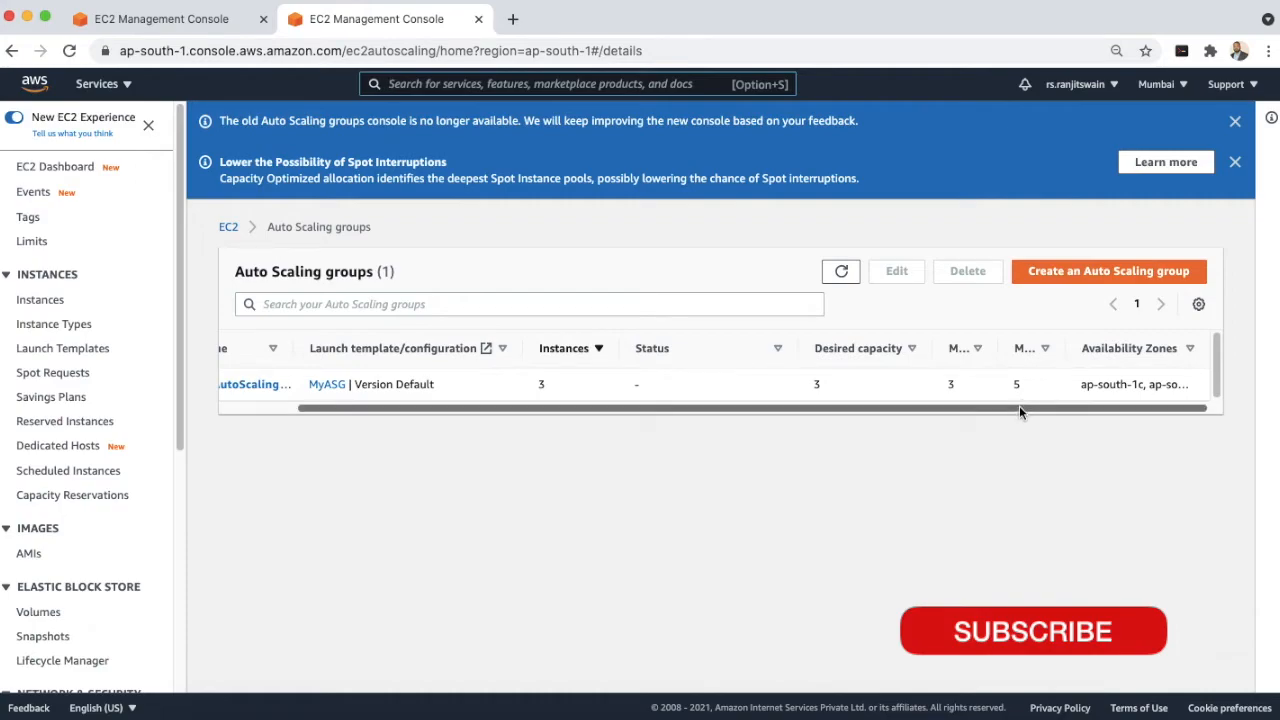
drag(1019, 405, 877, 434)
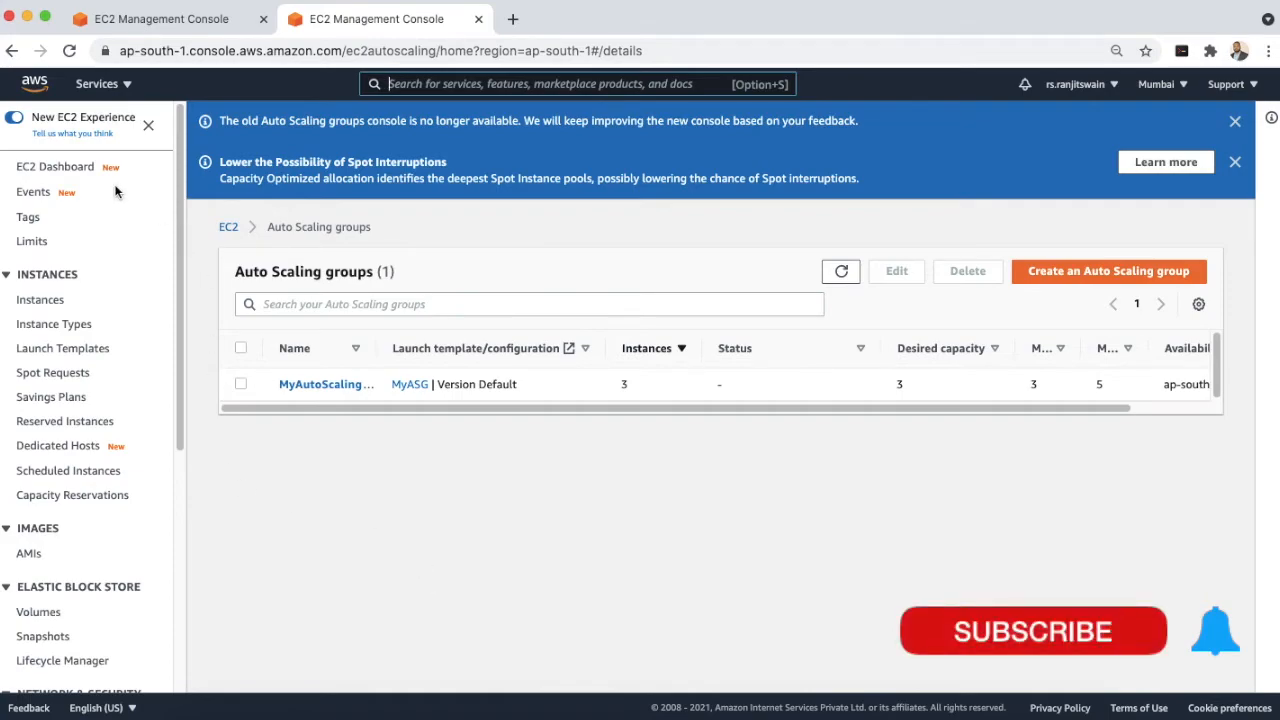
- Terminate the running MyDemoServer instances i-0e74827d83218b5b7 and i-0454fc792ca73b164 to test the group's automatic replacement
click(40, 172)
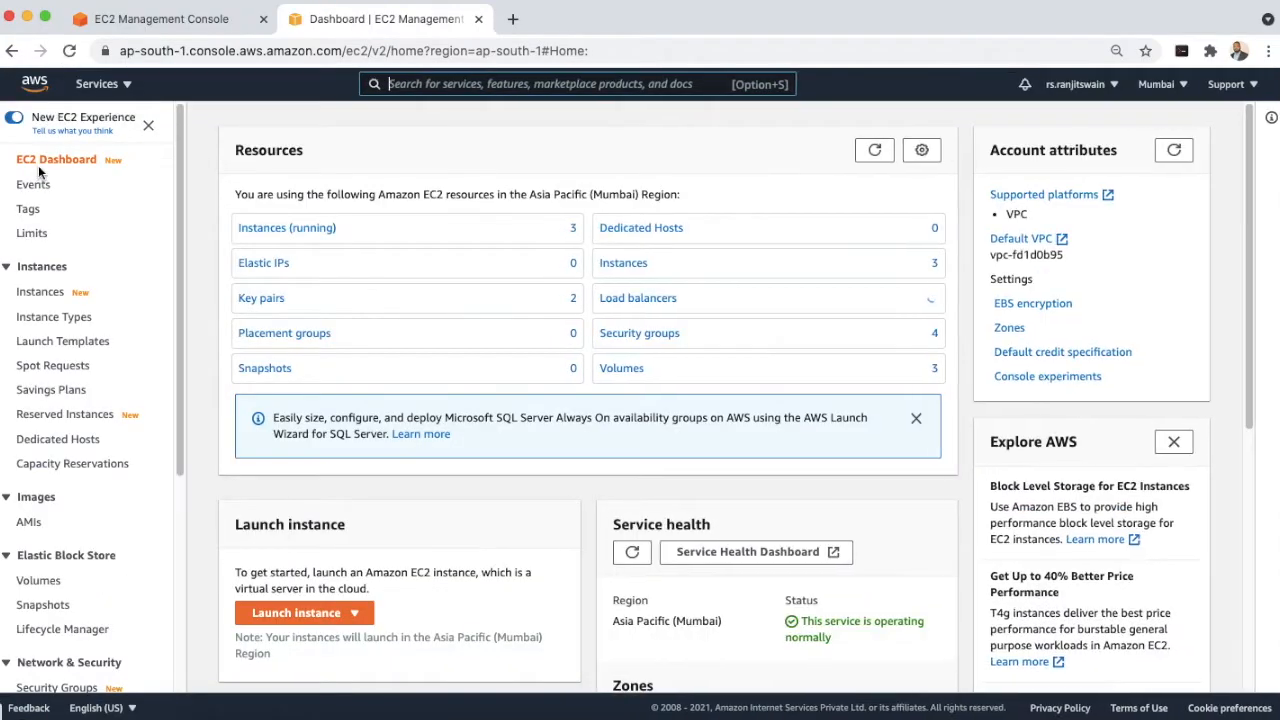
click(322, 238)
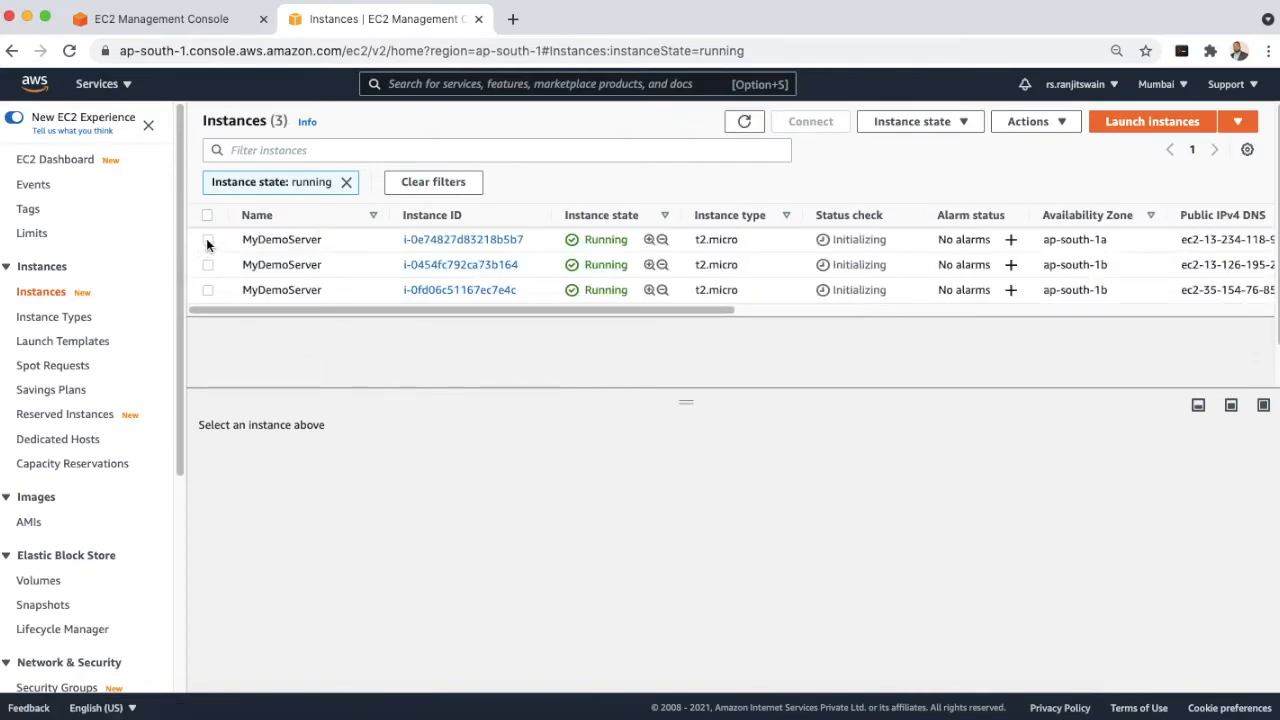
click(207, 239)
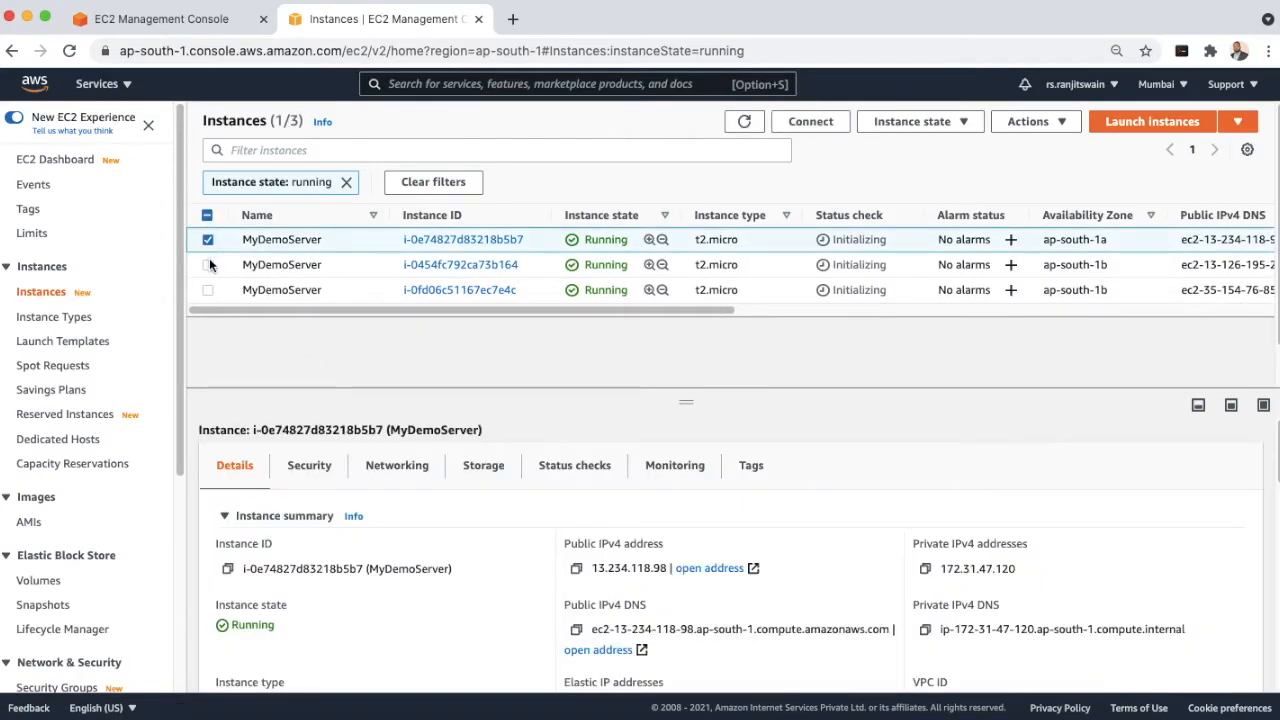
click(208, 265)
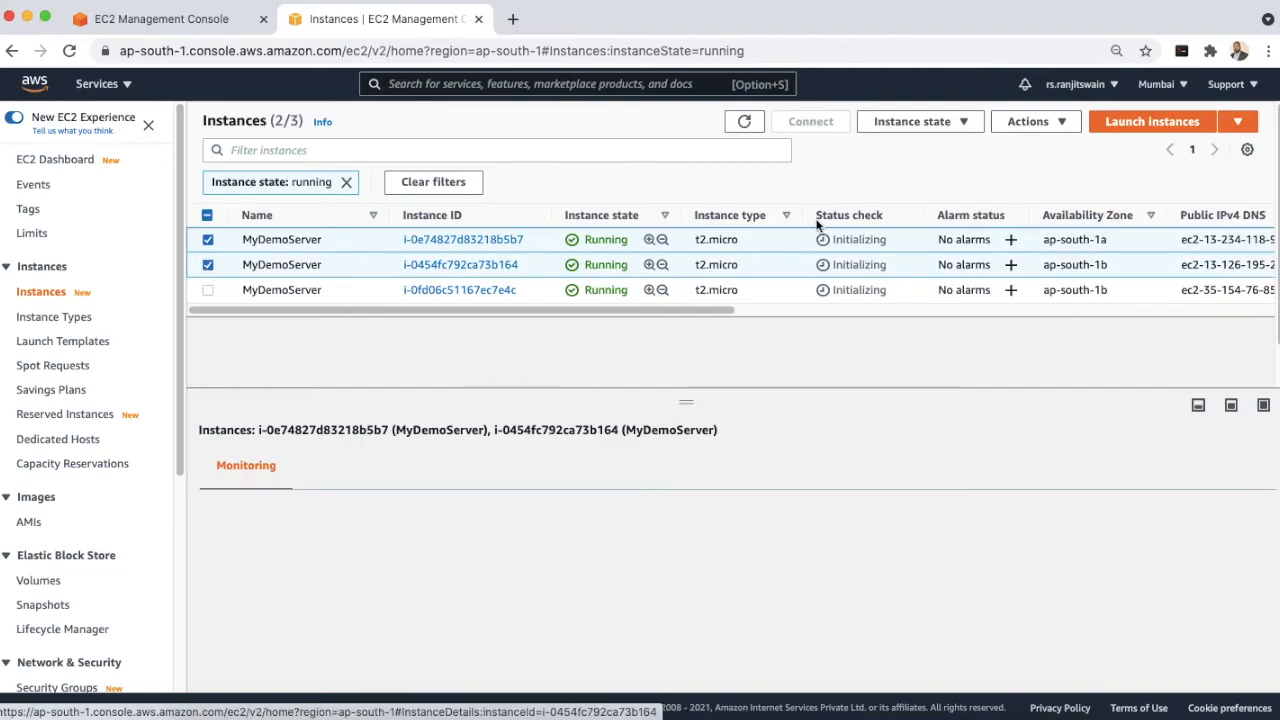
click(962, 122)
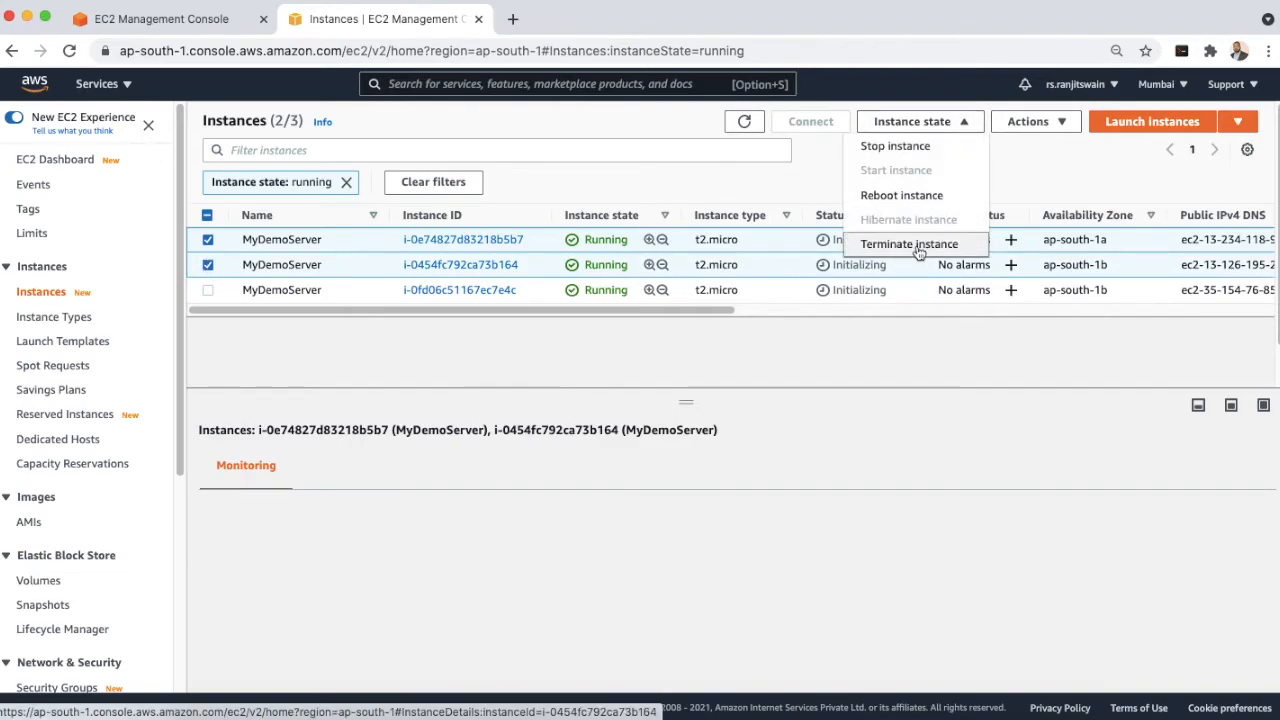
click(918, 246)
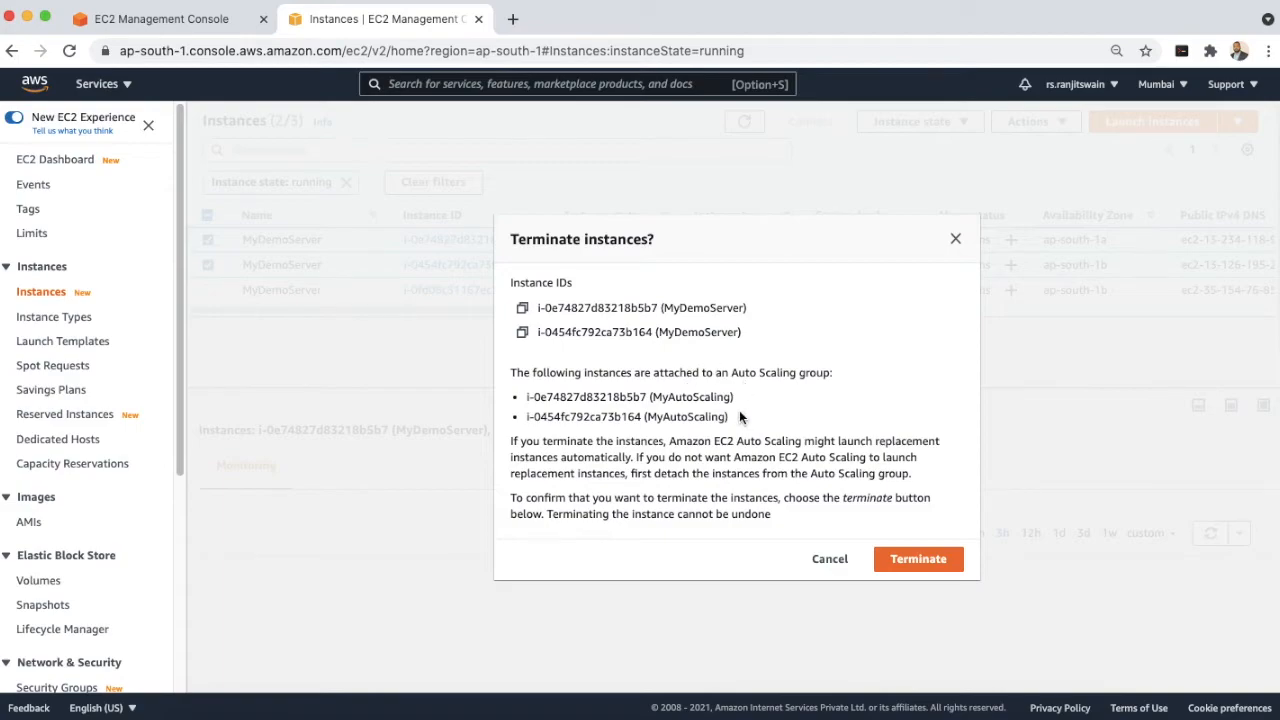
drag(728, 420, 528, 397)
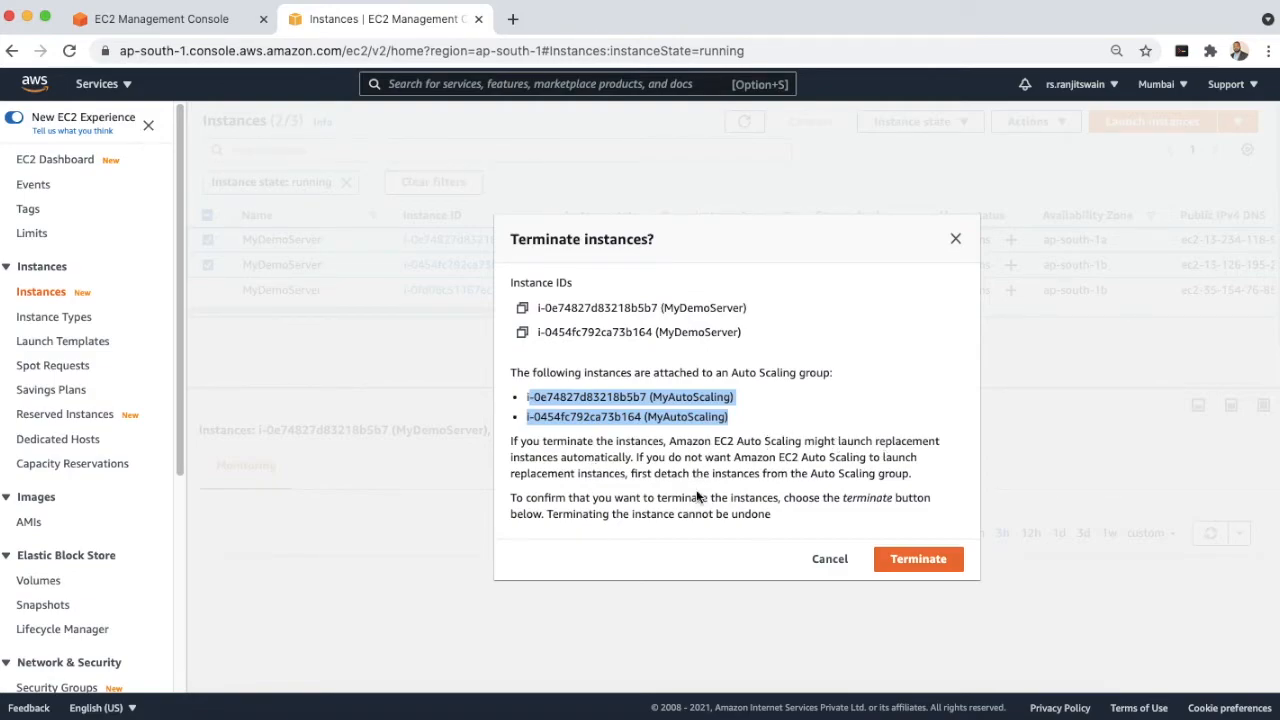
click(905, 561)
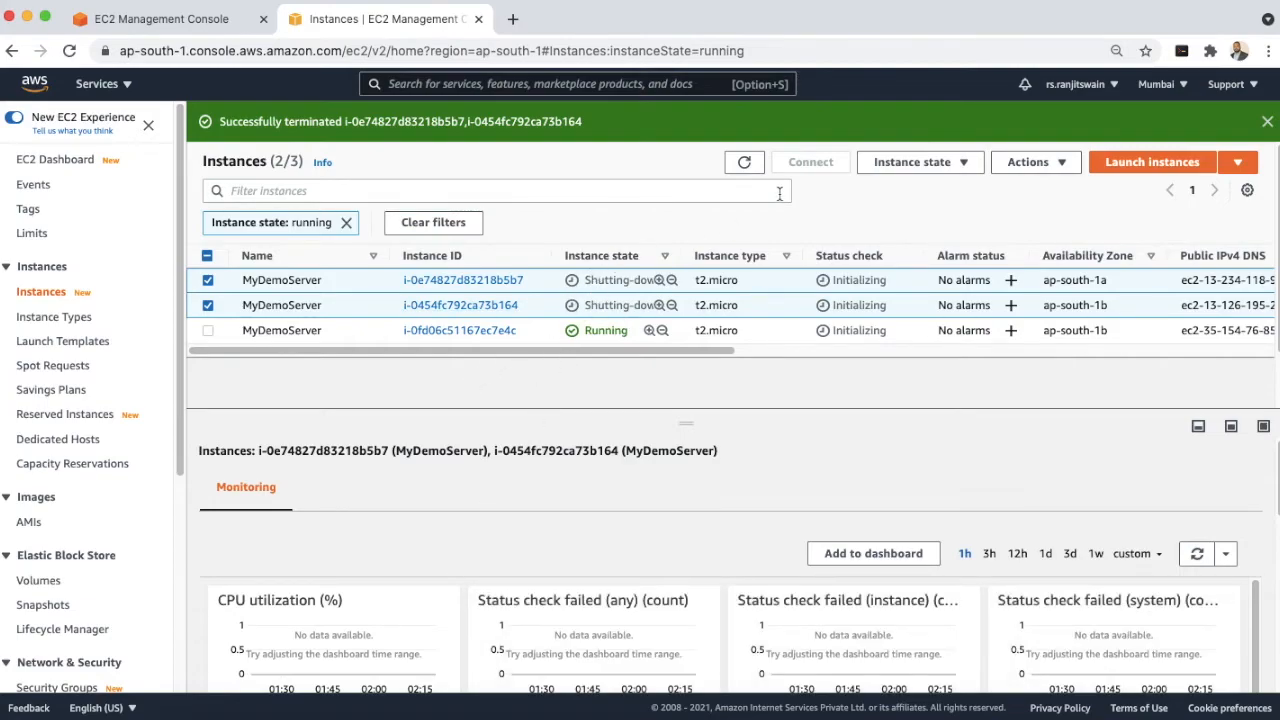
- Refresh the running instances list repeatedly to check for replacement instances
click(745, 163)
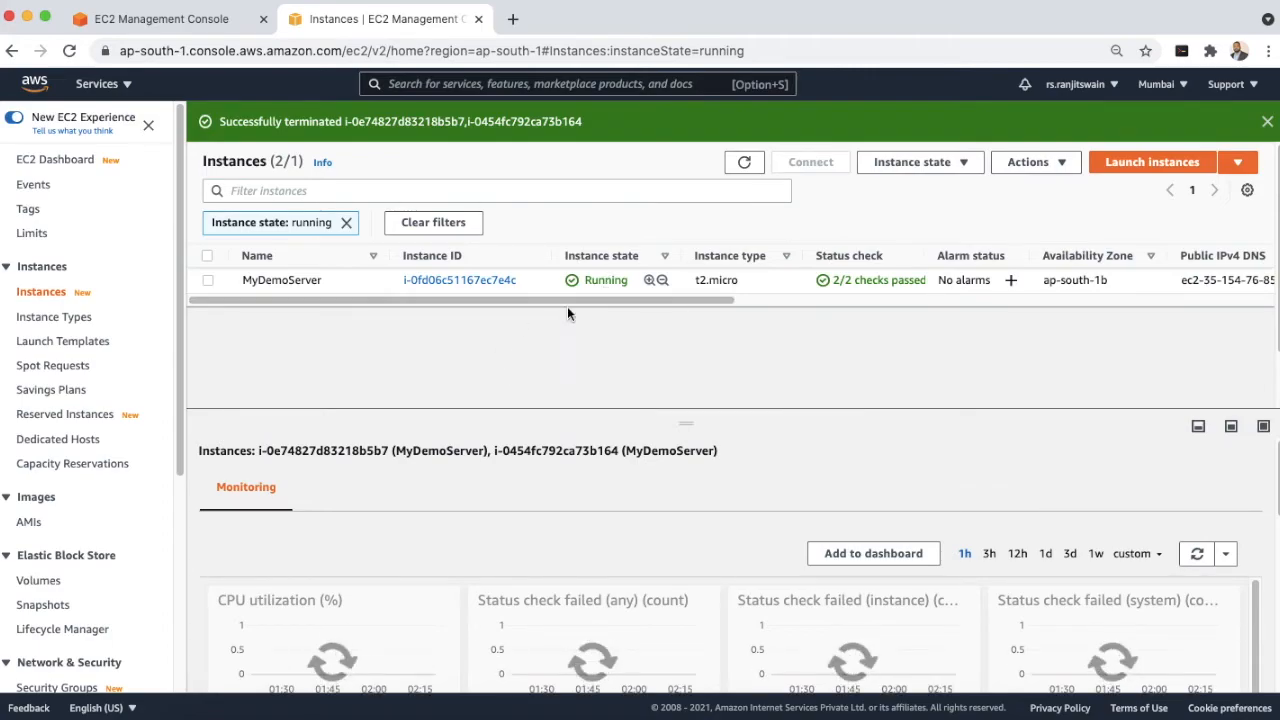
click(747, 164)
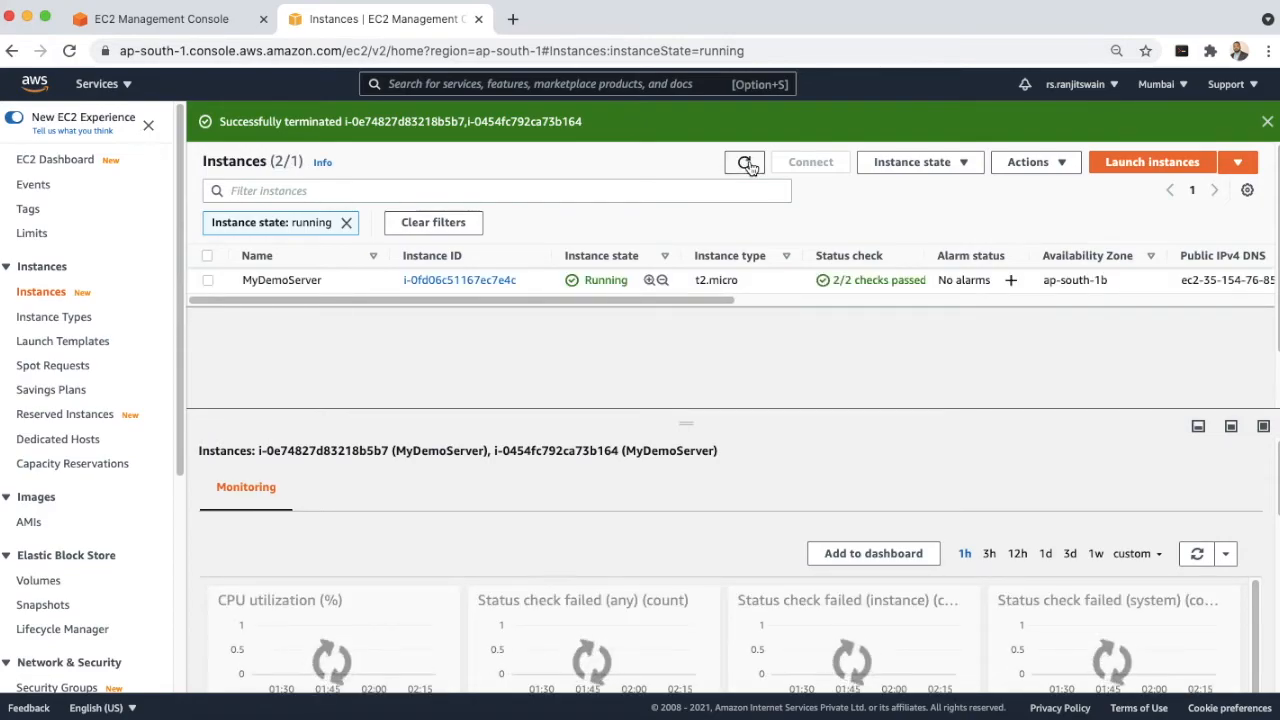
click(746, 164)
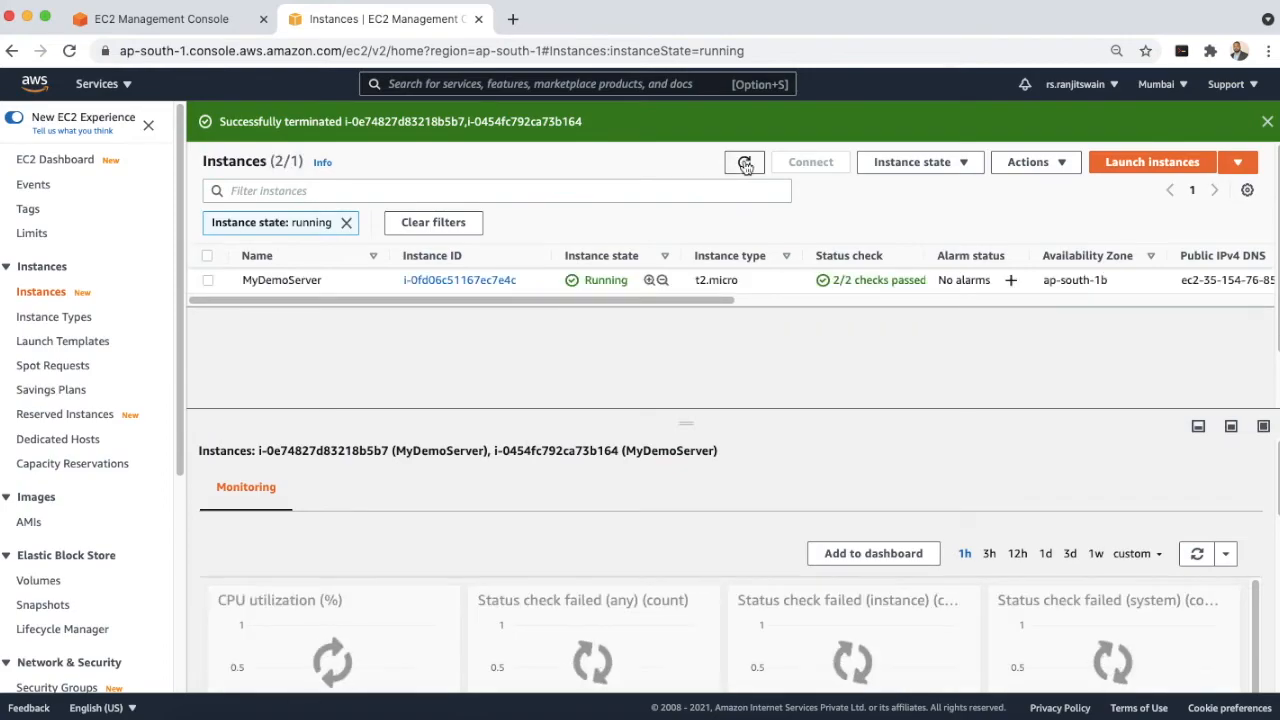
- Open the MyAutoScaling group from the Auto Scaling groups list and look through its group, launch template and network details
scroll(160, 495, down, 3)
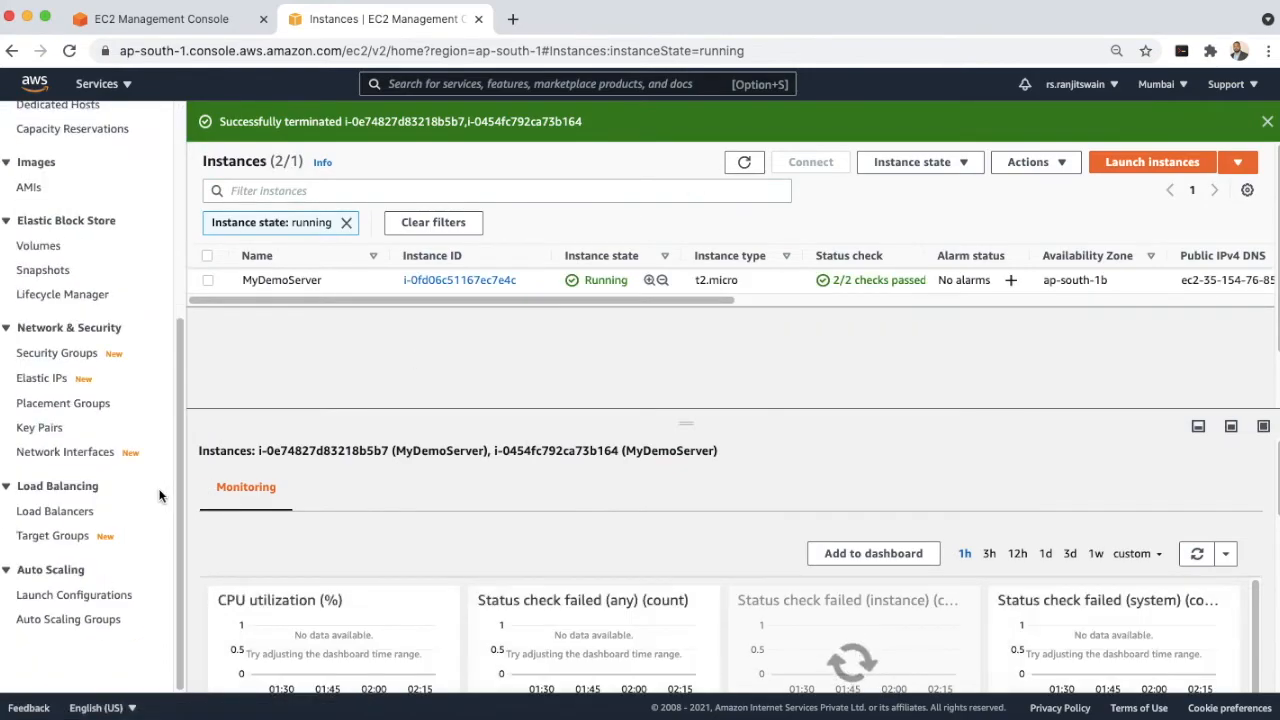
click(70, 622)
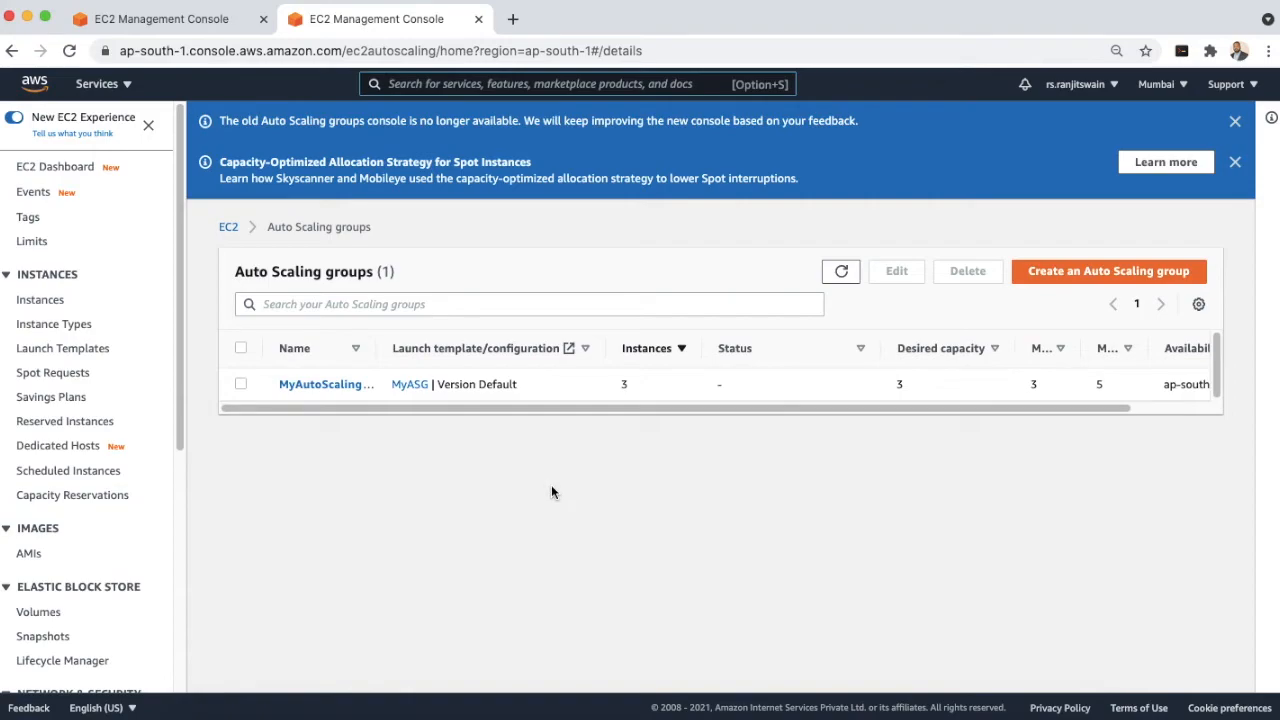
click(334, 386)
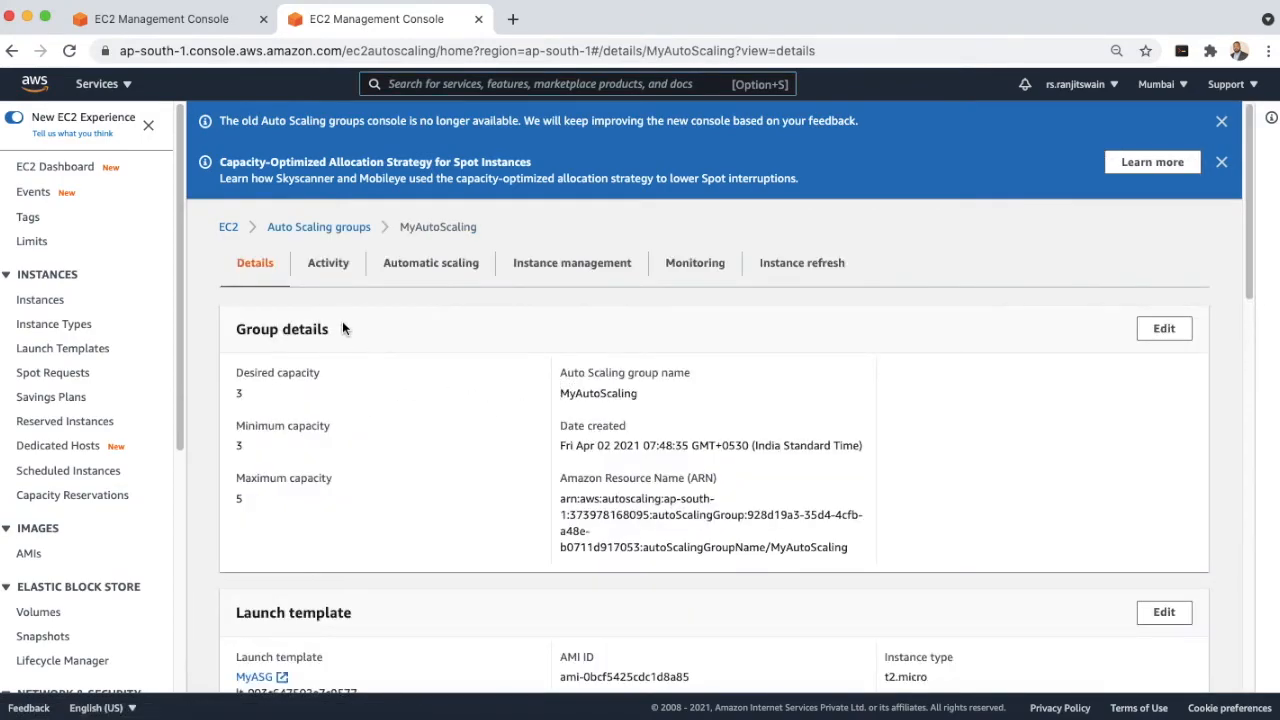
scroll(344, 330, down, 5)
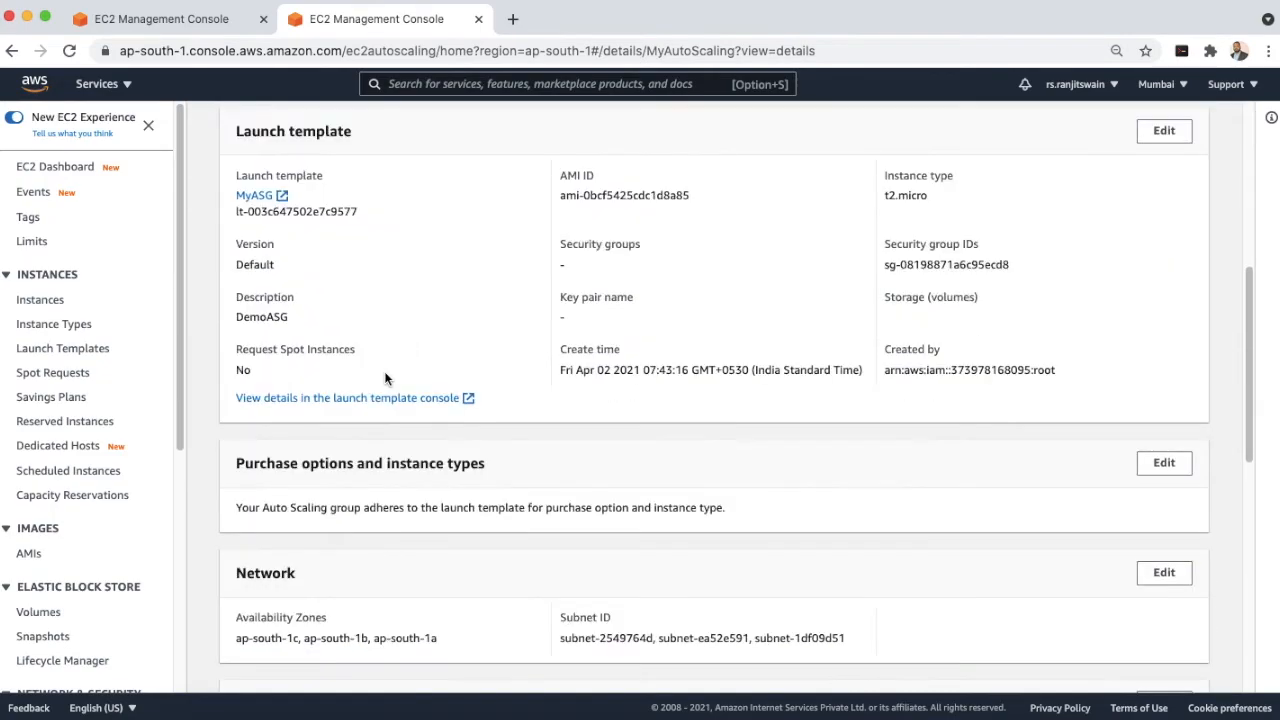
scroll(384, 377, up, 5)
- Examine MyAutoScaling's activity history for the status, description and cause of each instance launch
click(326, 266)
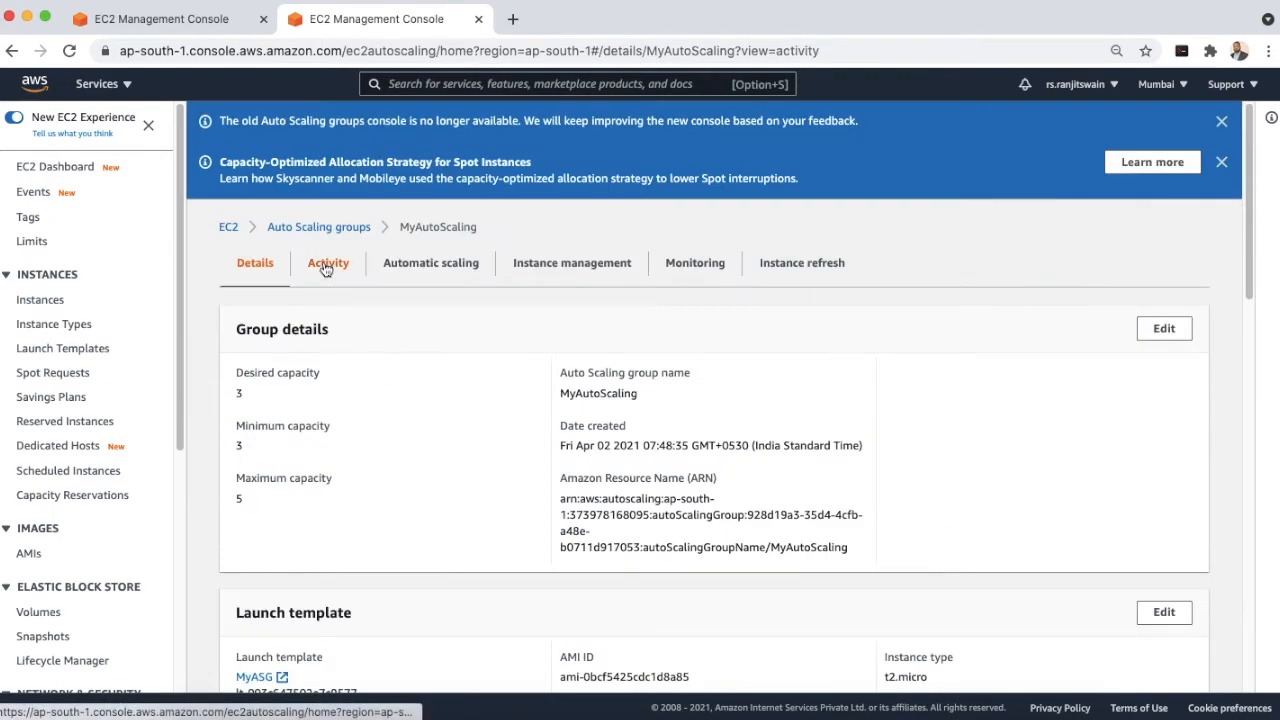
scroll(473, 501, down, 3)
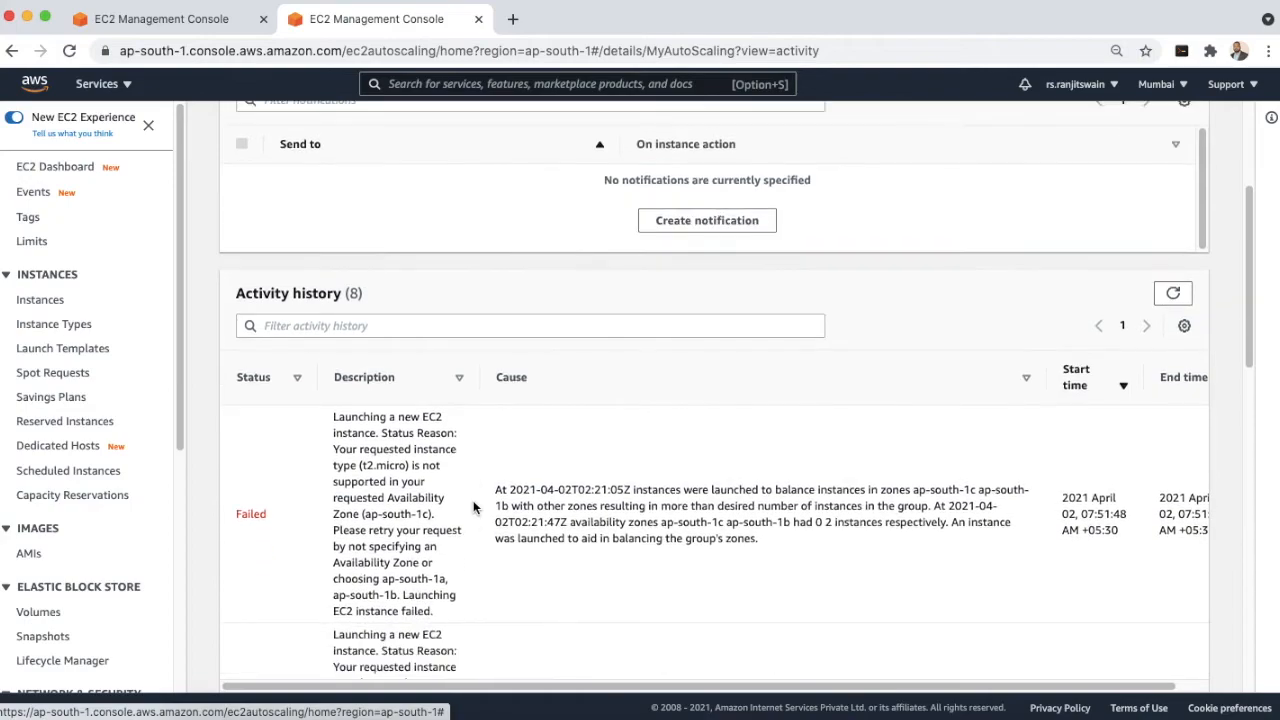
scroll(473, 500, down, 3)
scroll(473, 500, down, 3)
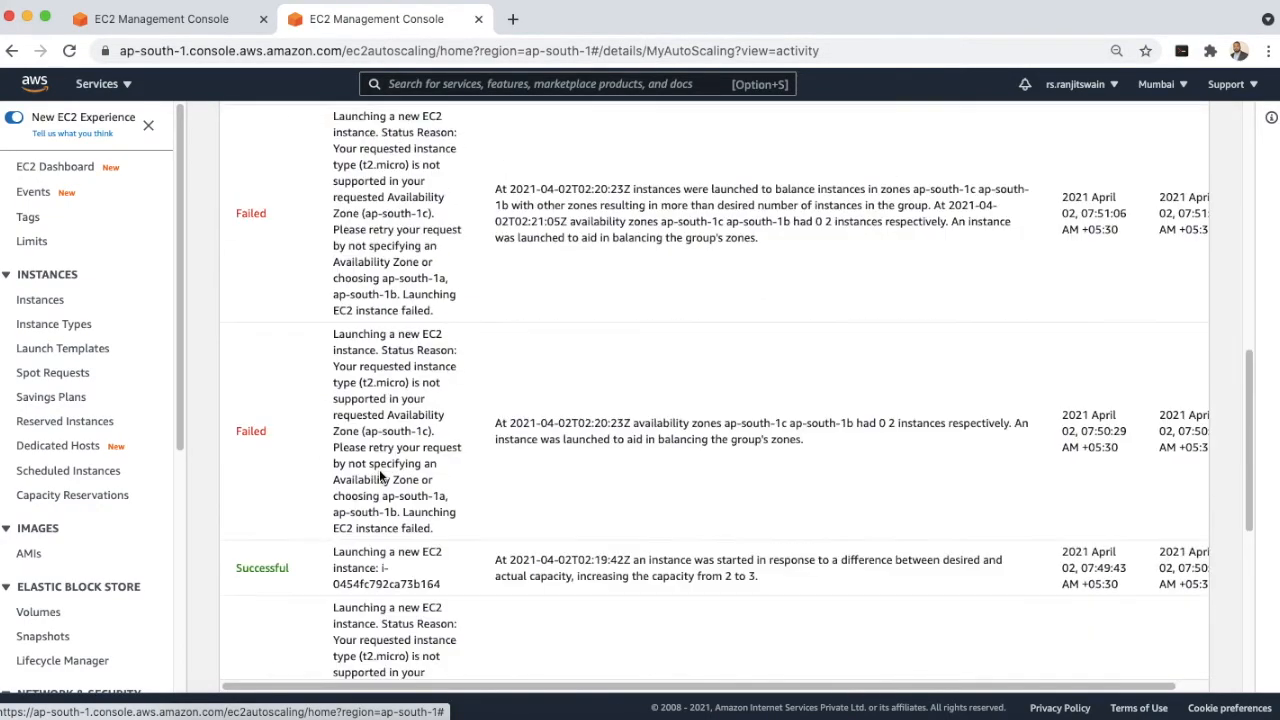
scroll(334, 485, down, 1)
drag(376, 447, 327, 449)
scroll(306, 432, up, 9)
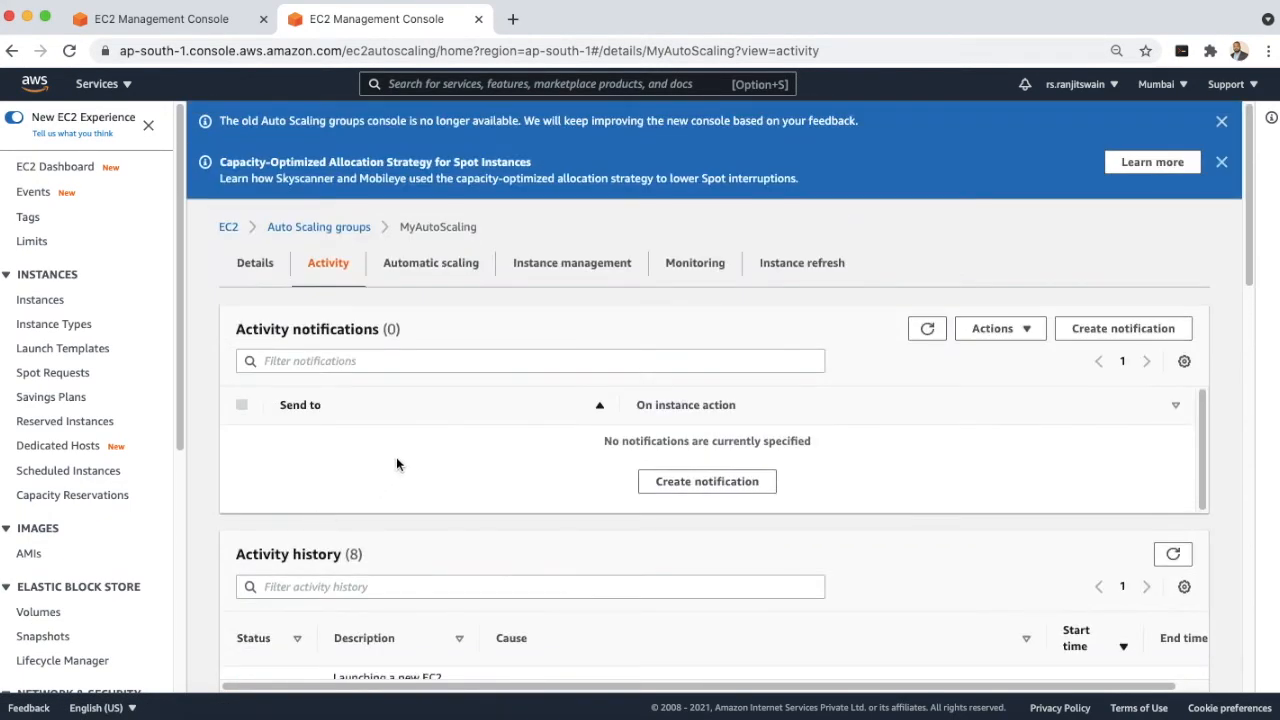
- View MyAutoScaling's automatic scaling policies and scheduled actions, and look through its CloudWatch monitoring graphs
click(416, 270)
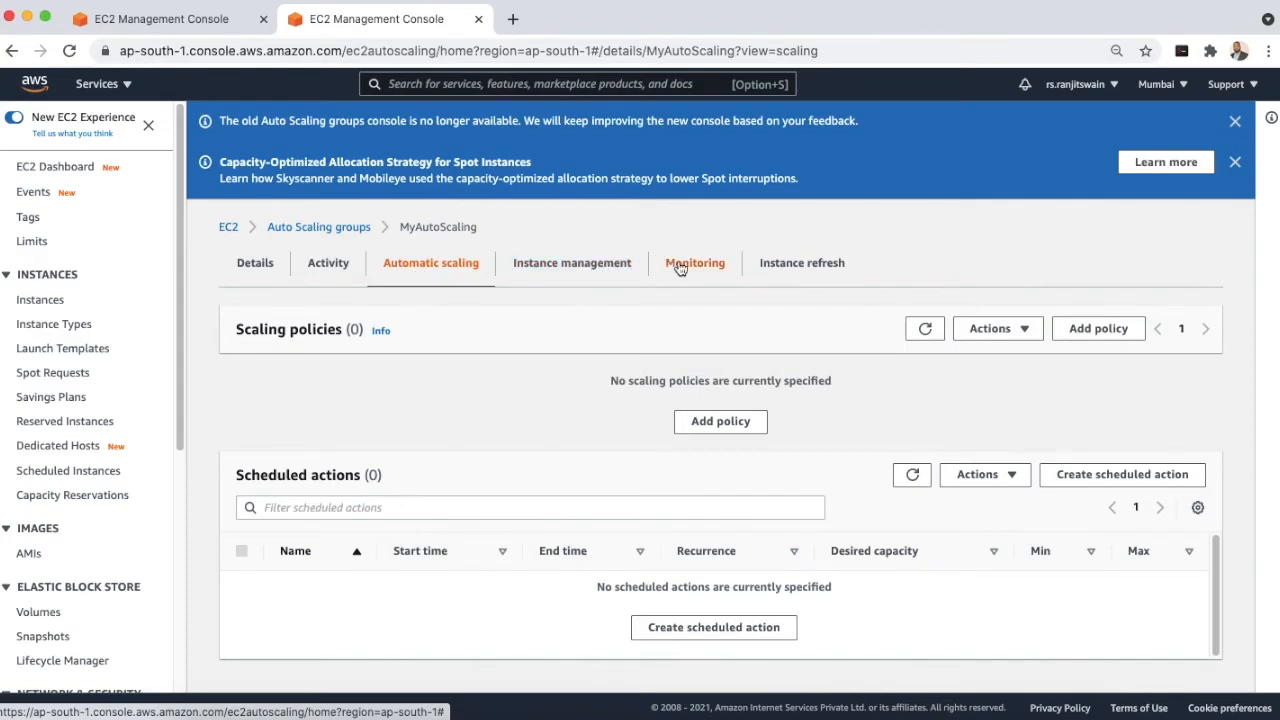
click(712, 270)
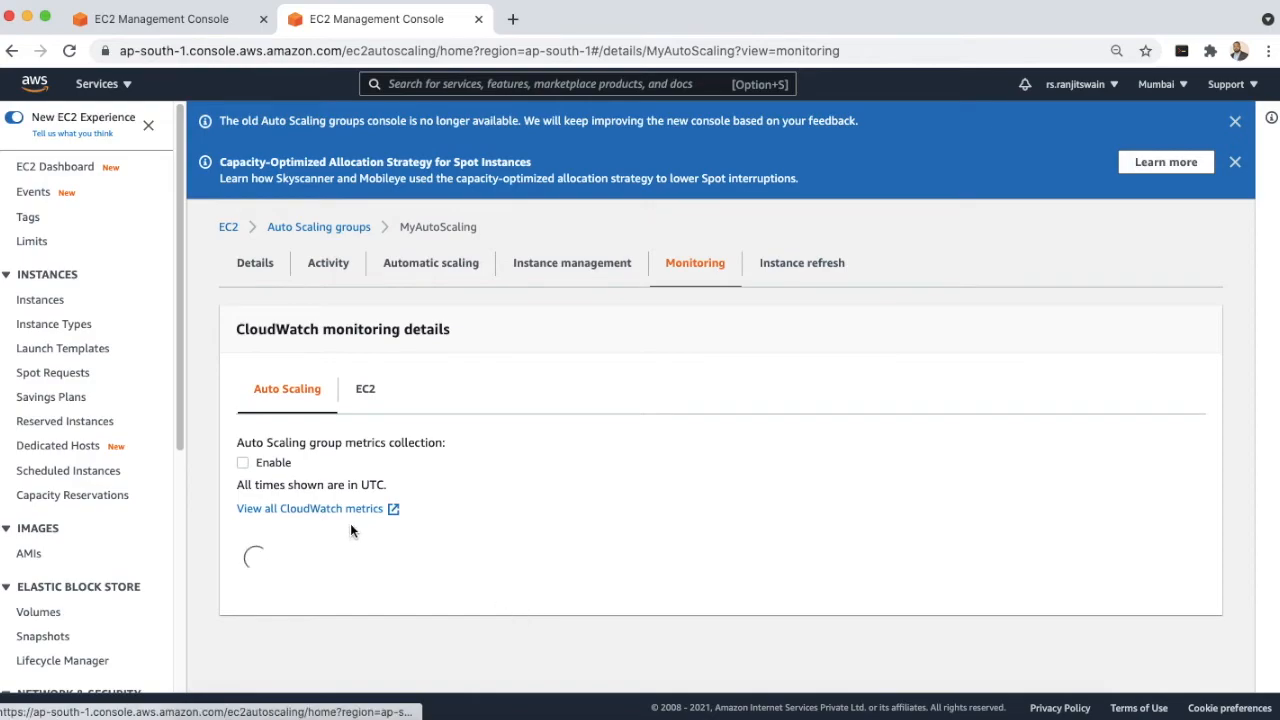
scroll(530, 497, down, 4)
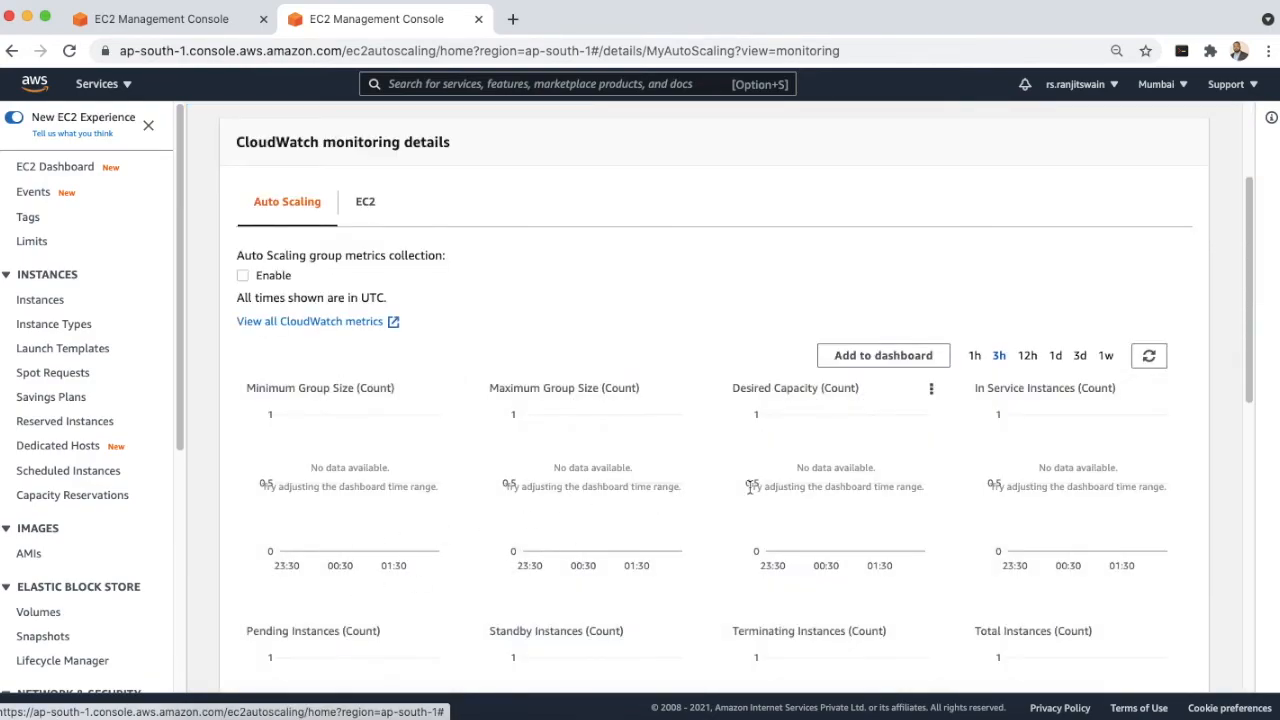
scroll(924, 487, down, 10)
scroll(349, 545, up, 14)
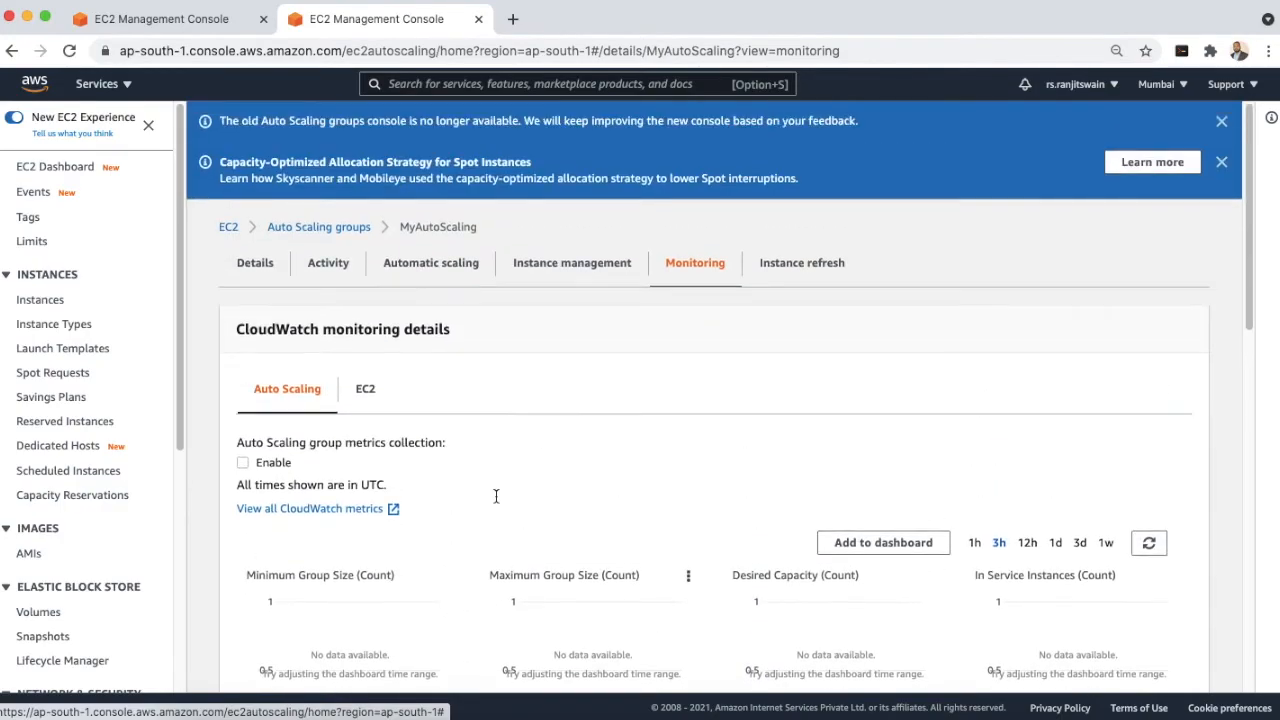
- Open the running instances list from the EC2 dashboard and refresh it repeatedly to check for replacement MyDemoServer instances
click(63, 170)
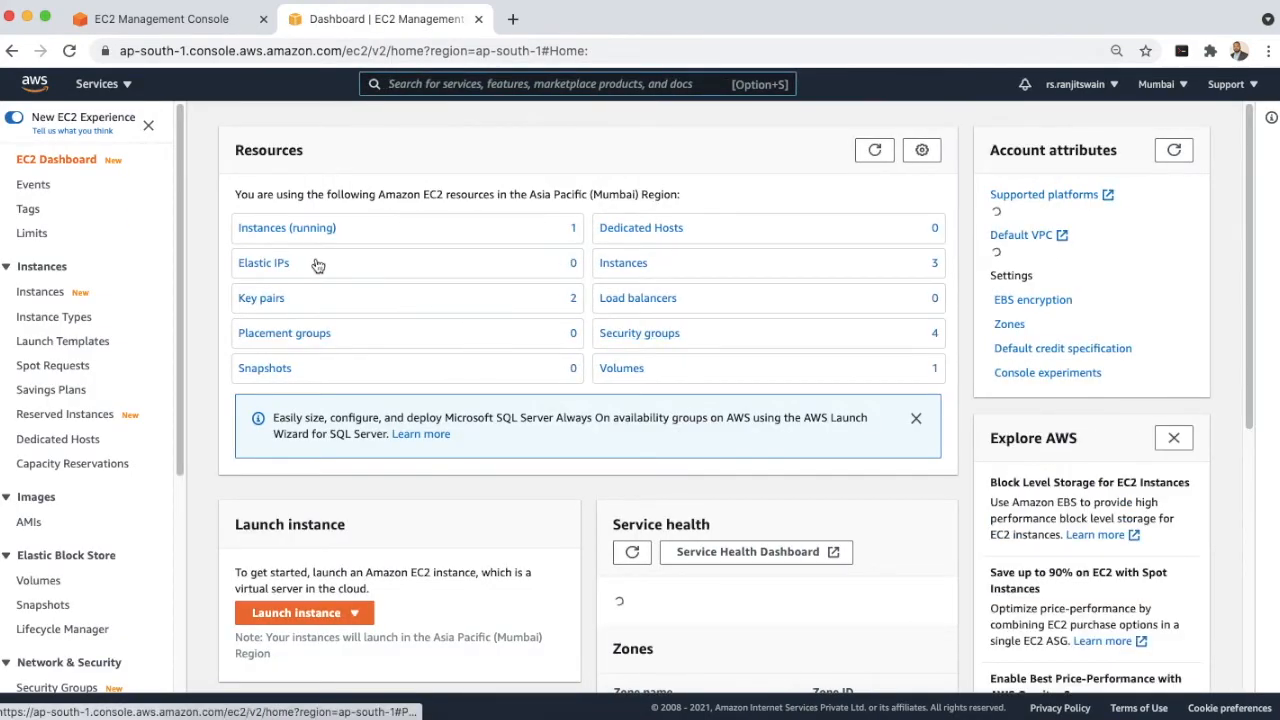
click(294, 228)
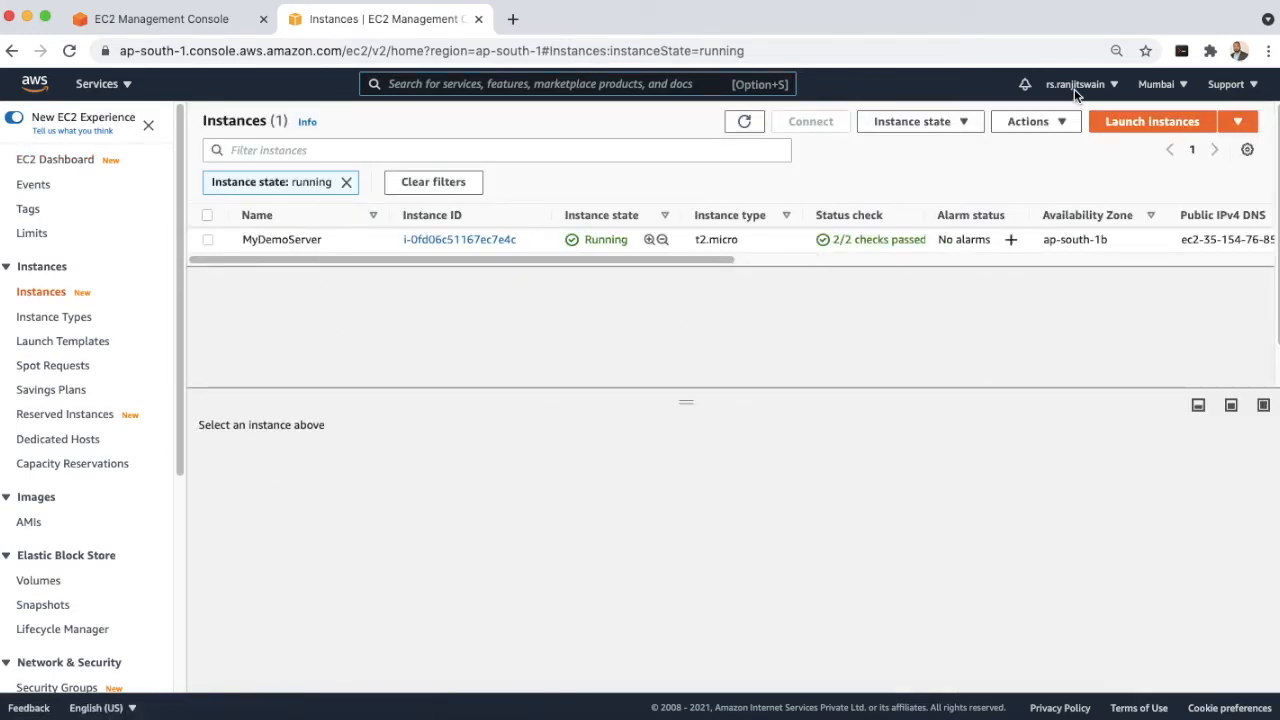
click(746, 125)
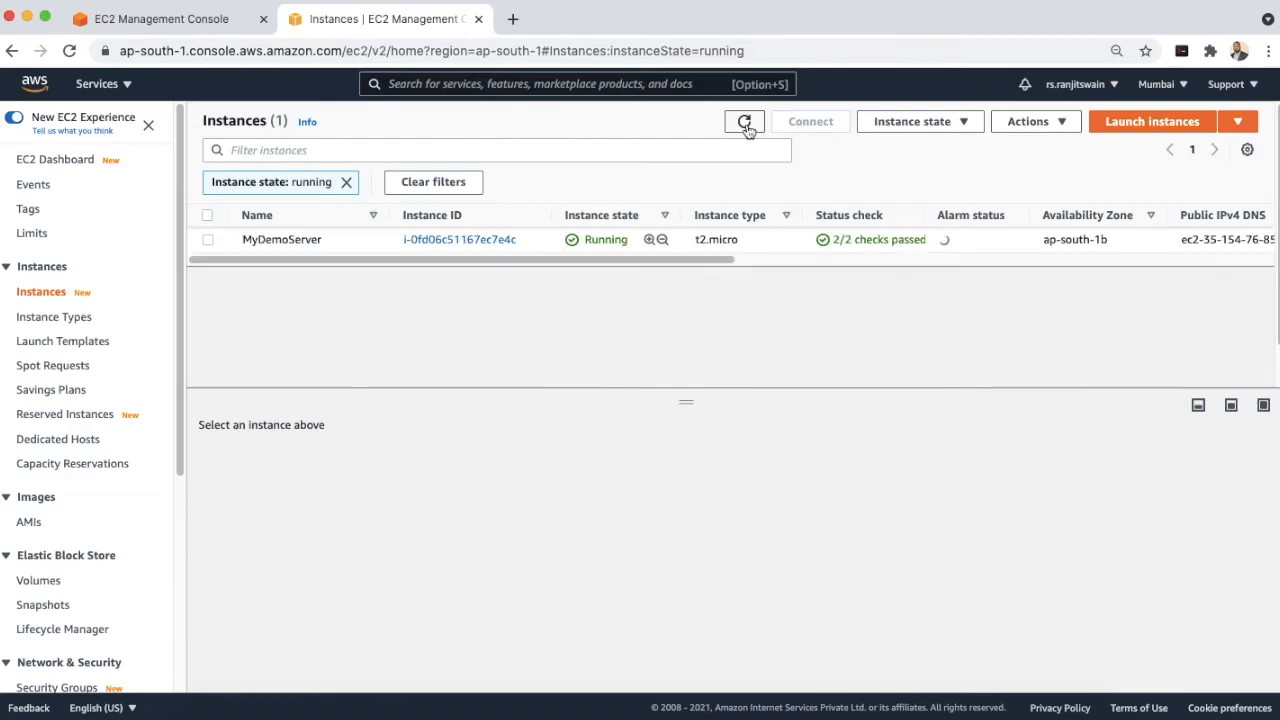
click(746, 125)
click(746, 125)
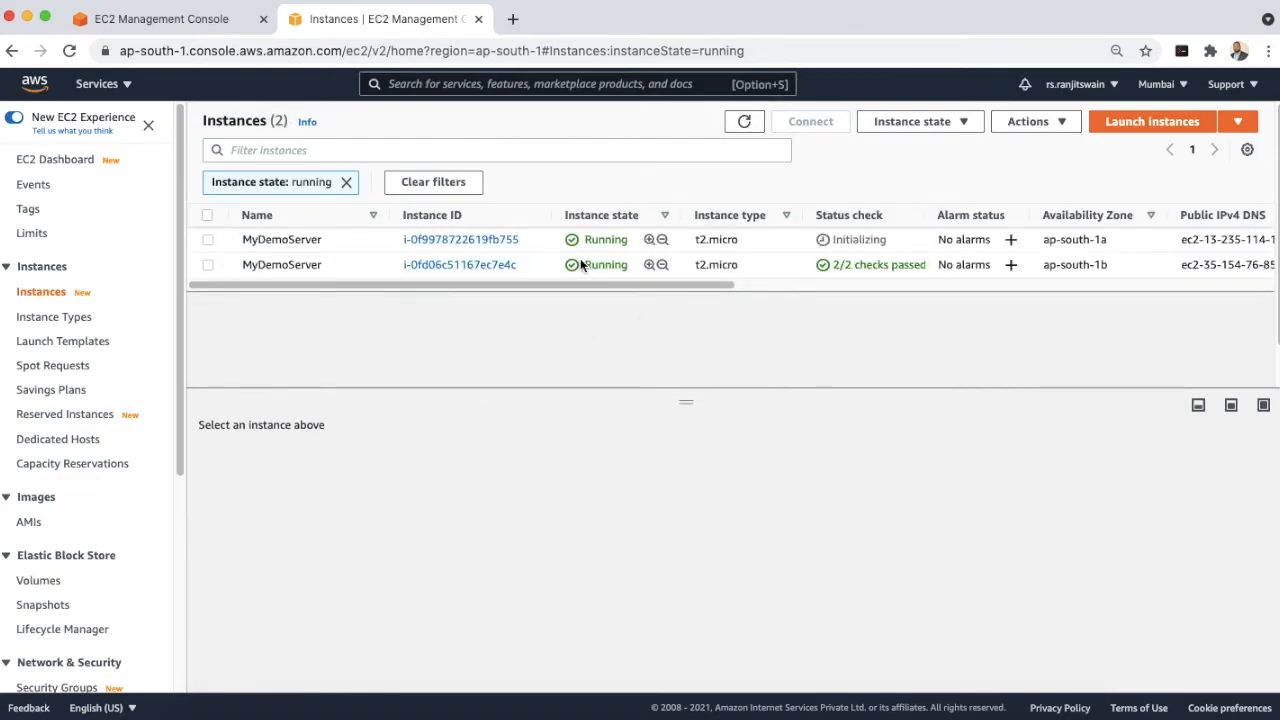
click(744, 124)
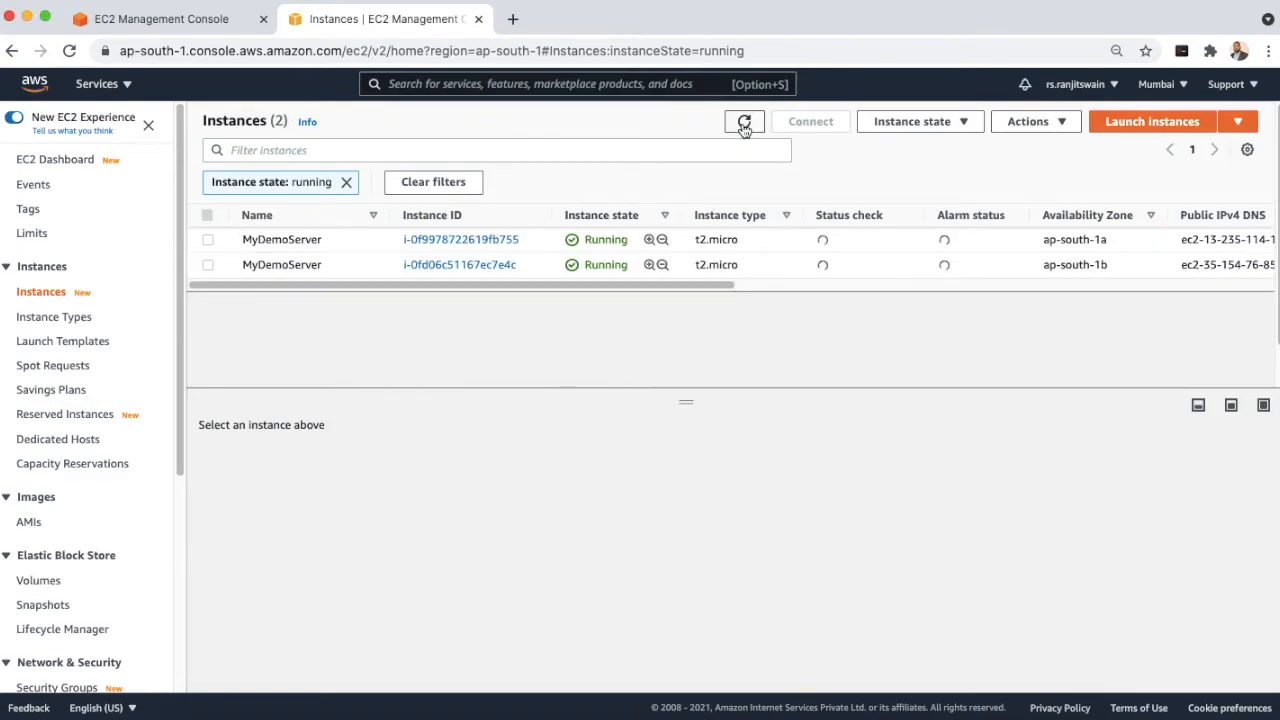
click(744, 124)
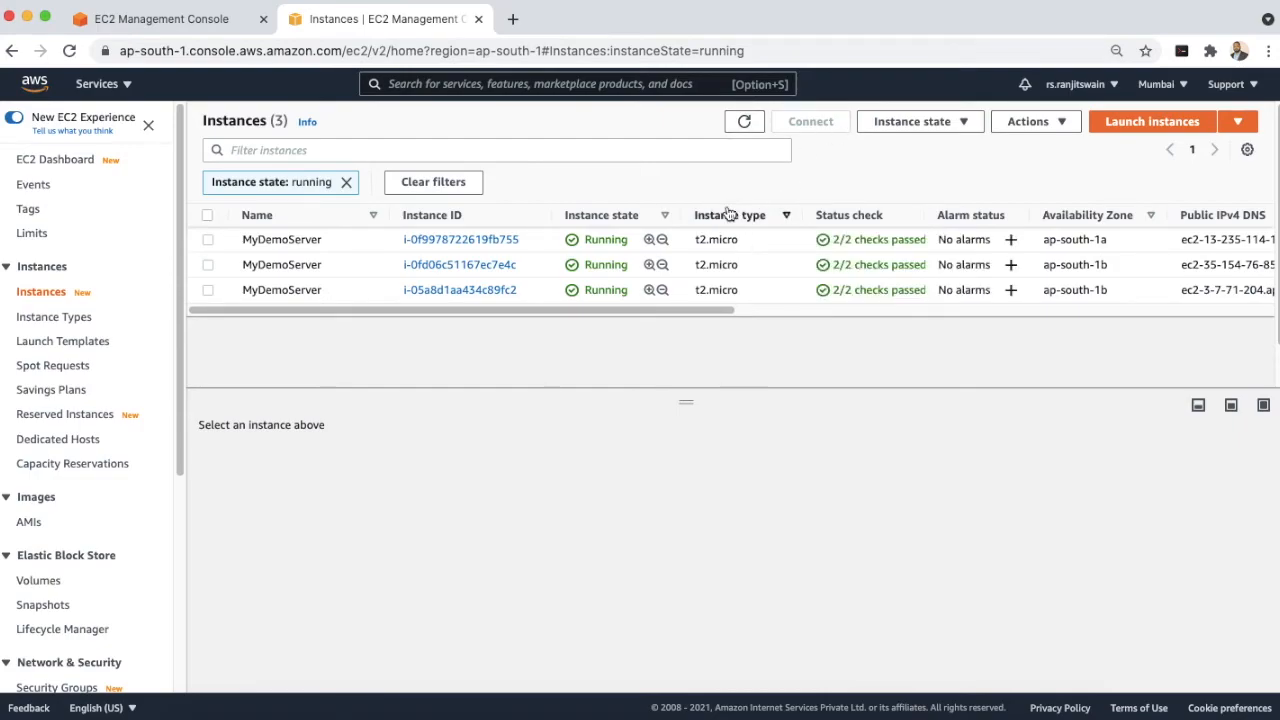
click(744, 124)
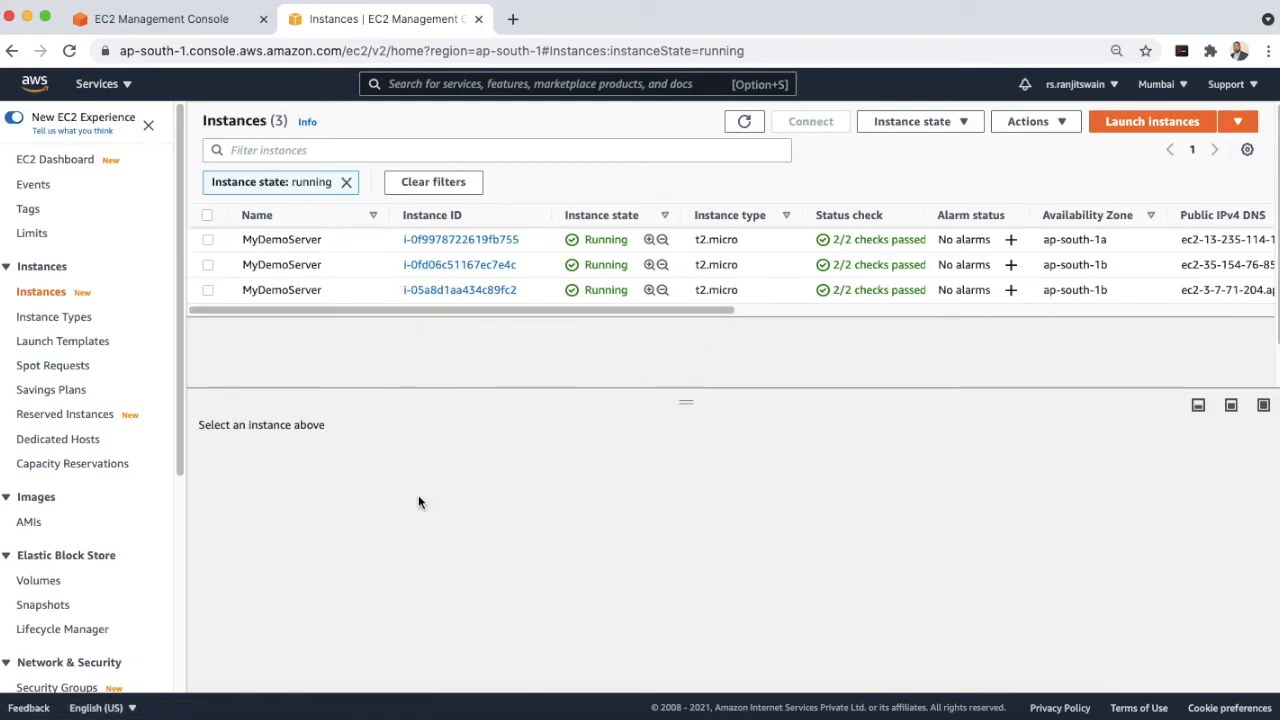
drag(696, 310, 614, 335)
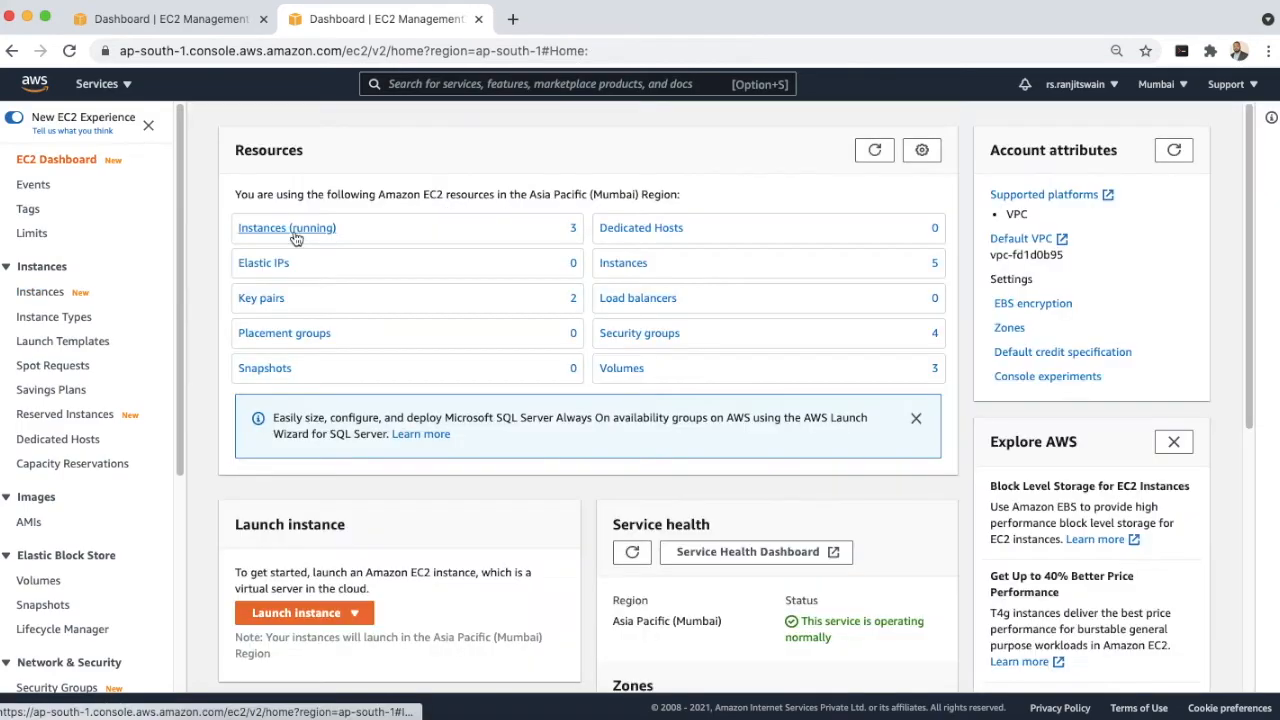
click(289, 230)
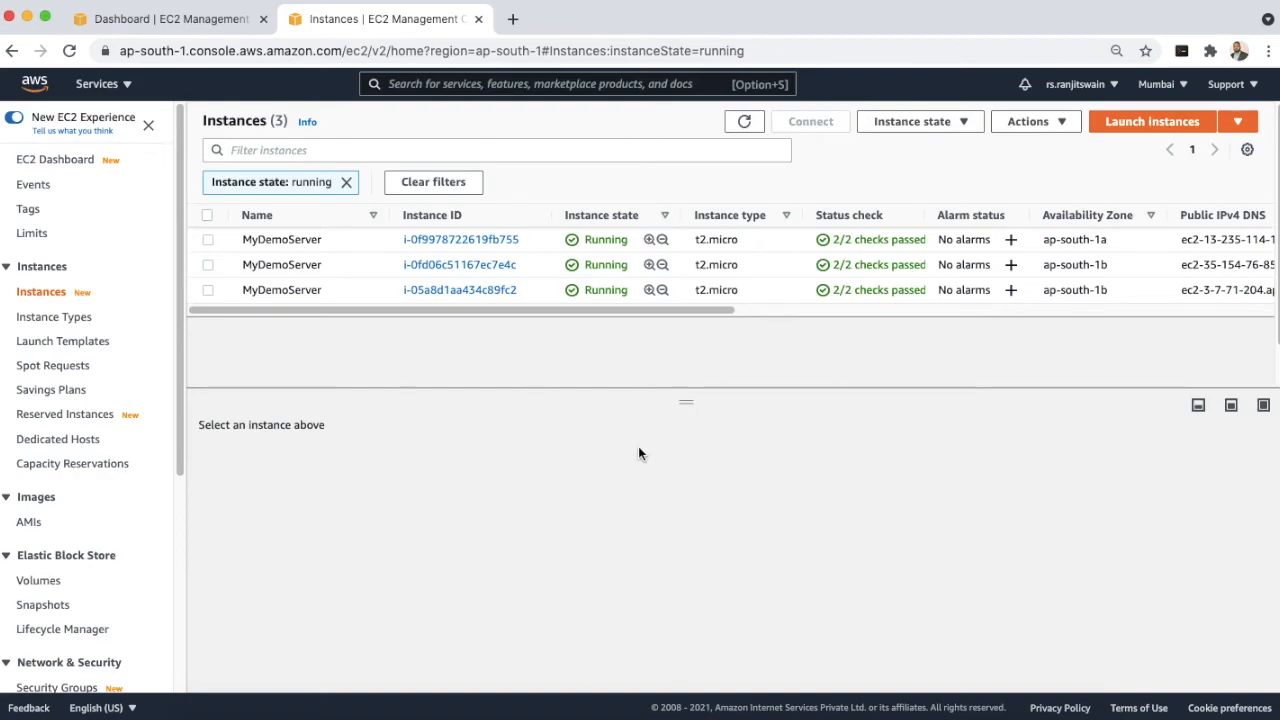
- Delete the MyAutoScaling group from the Auto Scaling groups list, confirming the deletion with "delete"
drag(181, 414, 164, 633)
click(50, 624)
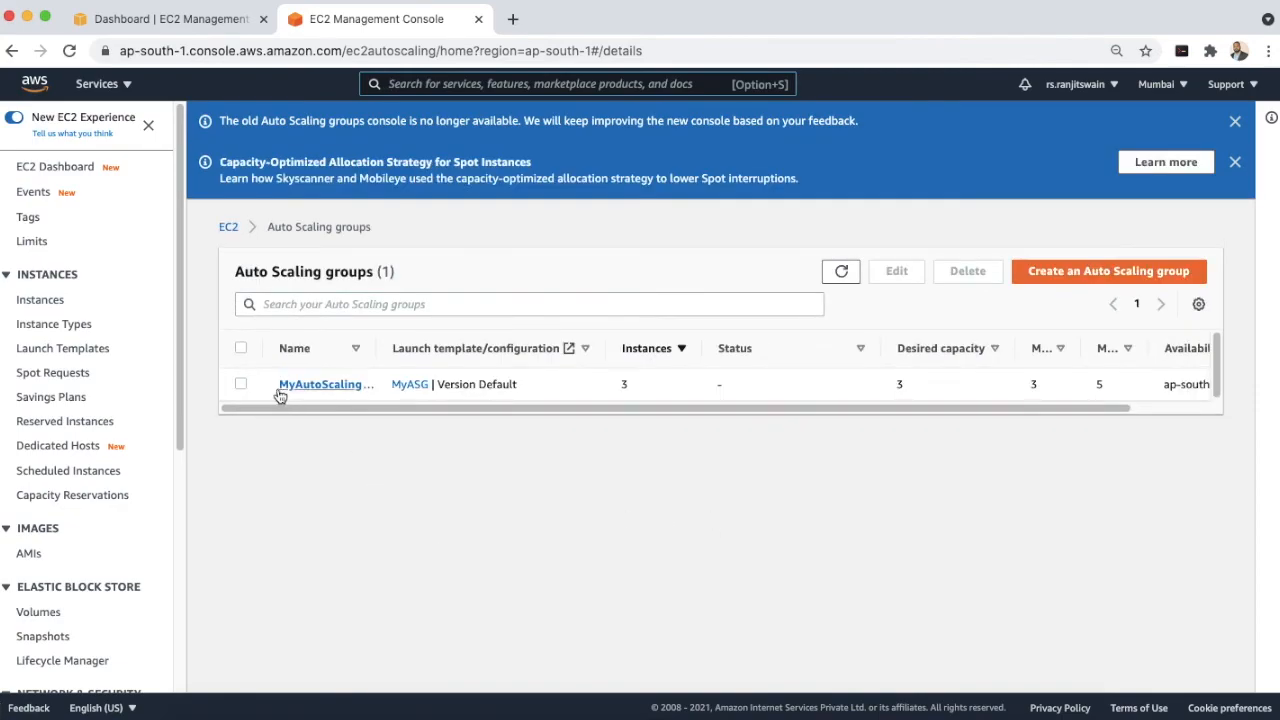
click(240, 386)
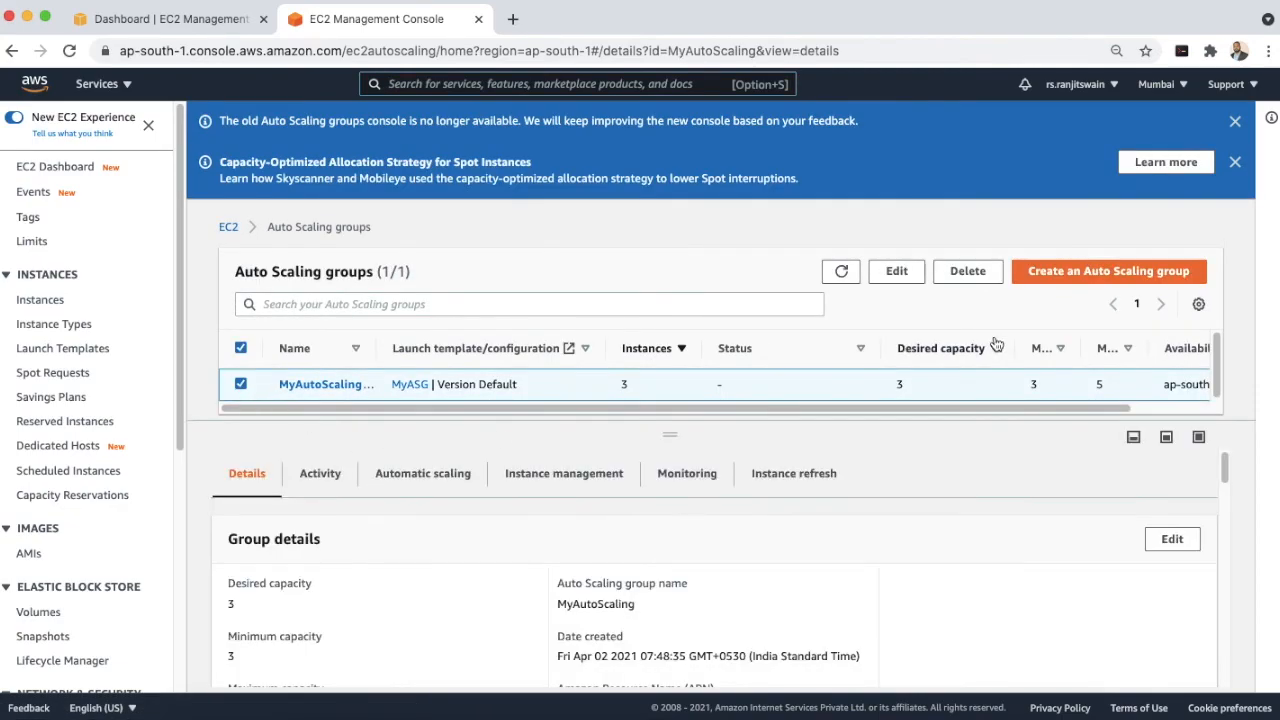
click(966, 273)
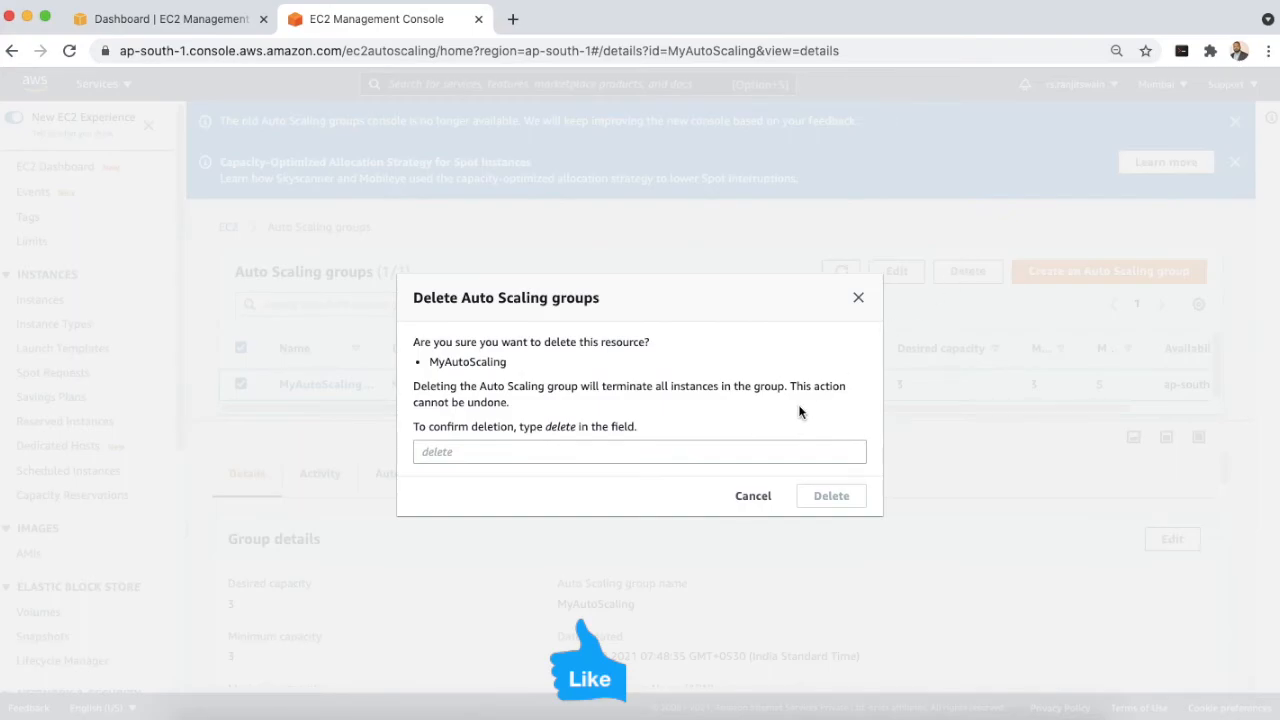
click(622, 452)
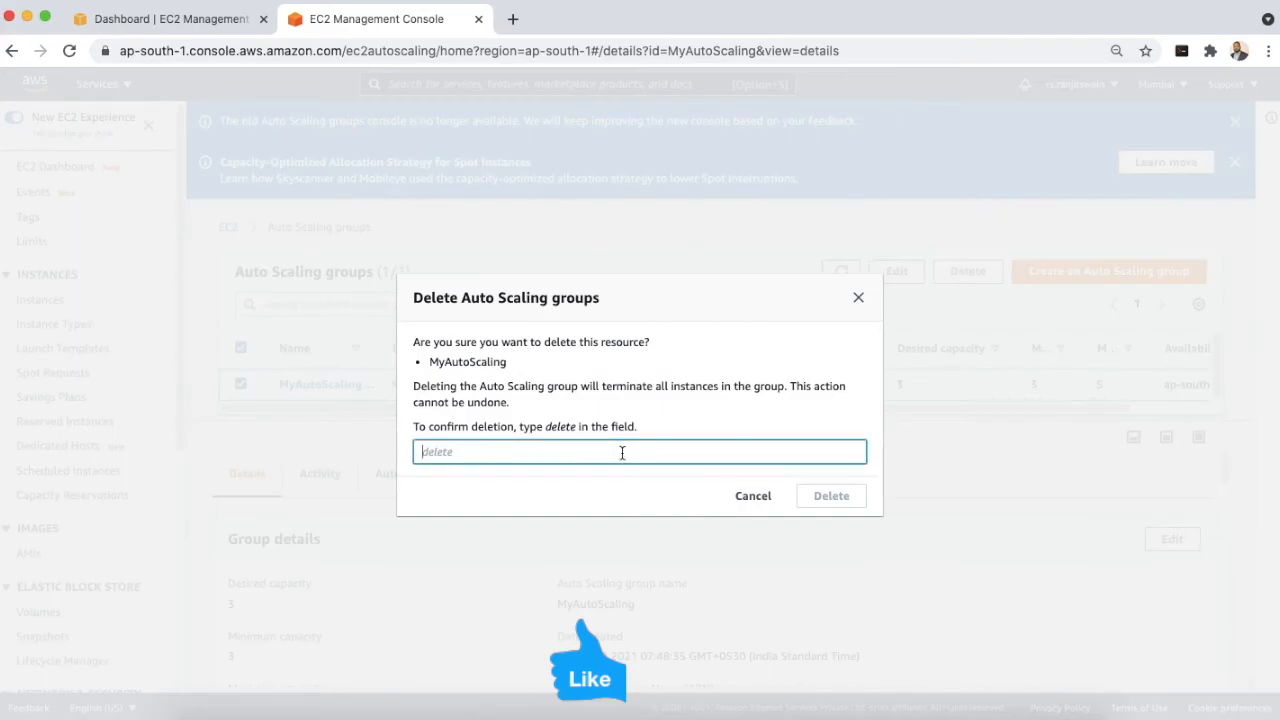
text(delete)
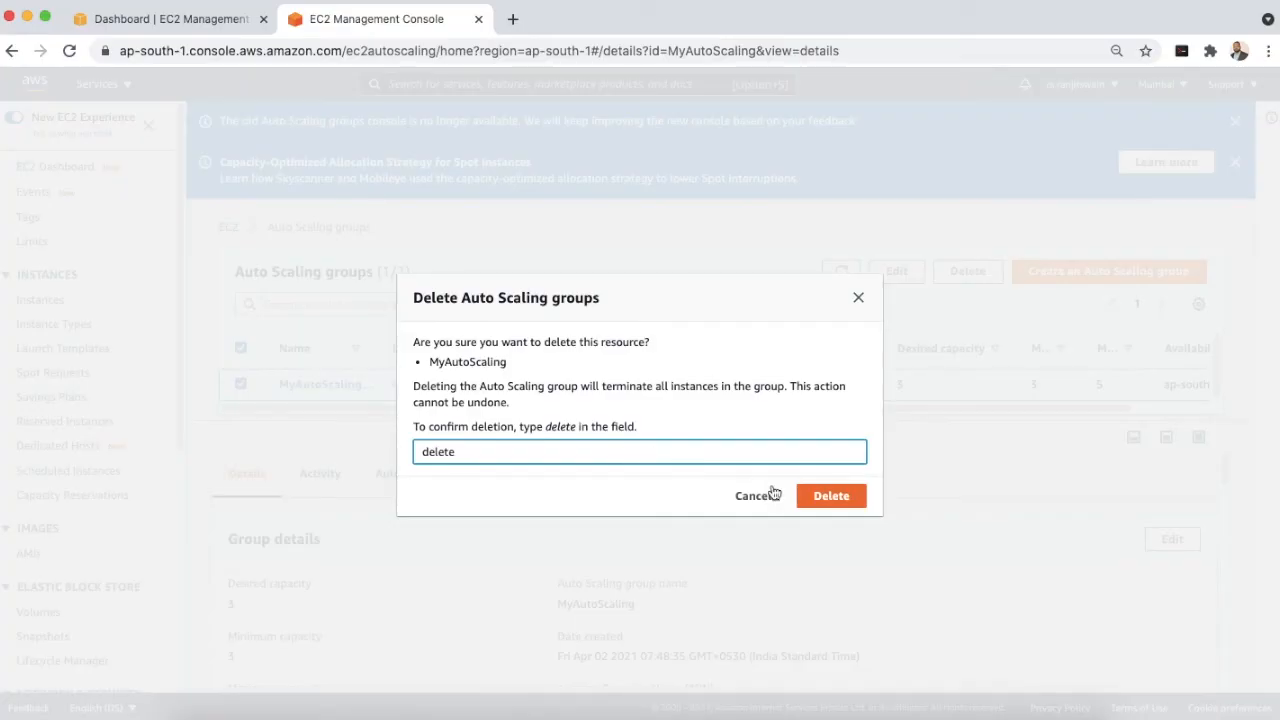
click(834, 497)
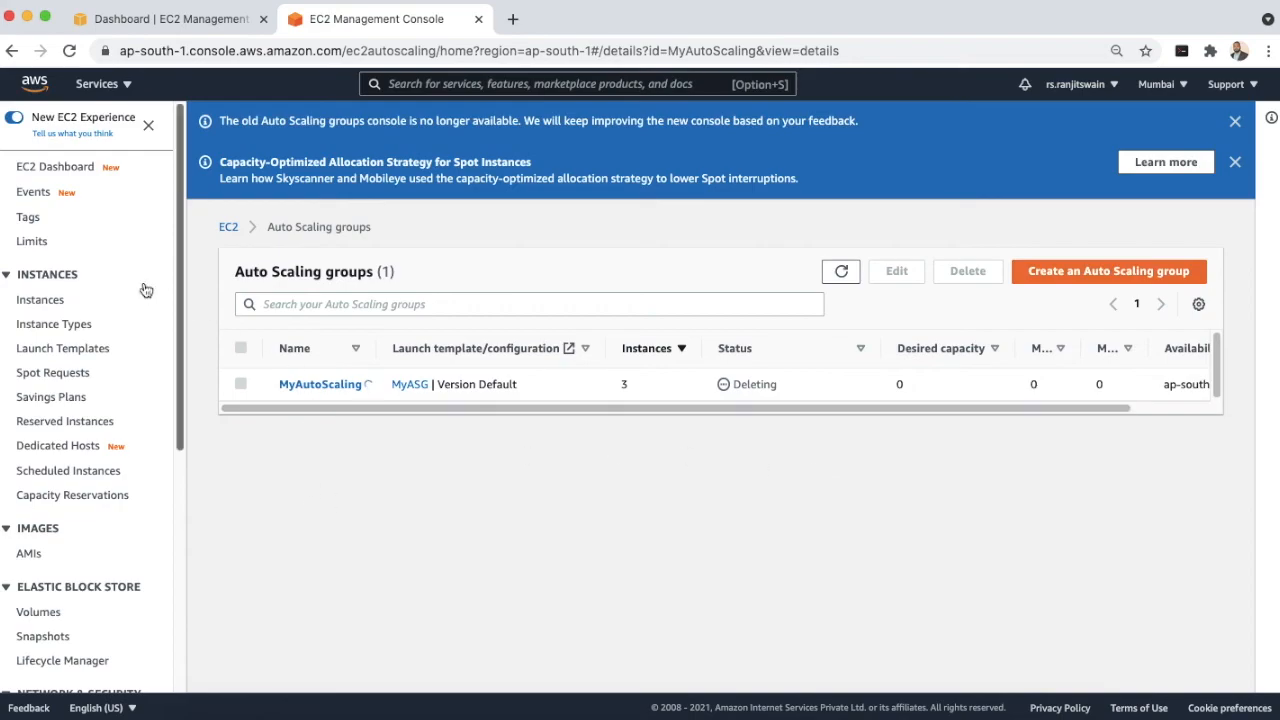
- Check the running instances list and the status of MyAutoScaling in the Auto Scaling groups list to follow the deletion
click(72, 175)
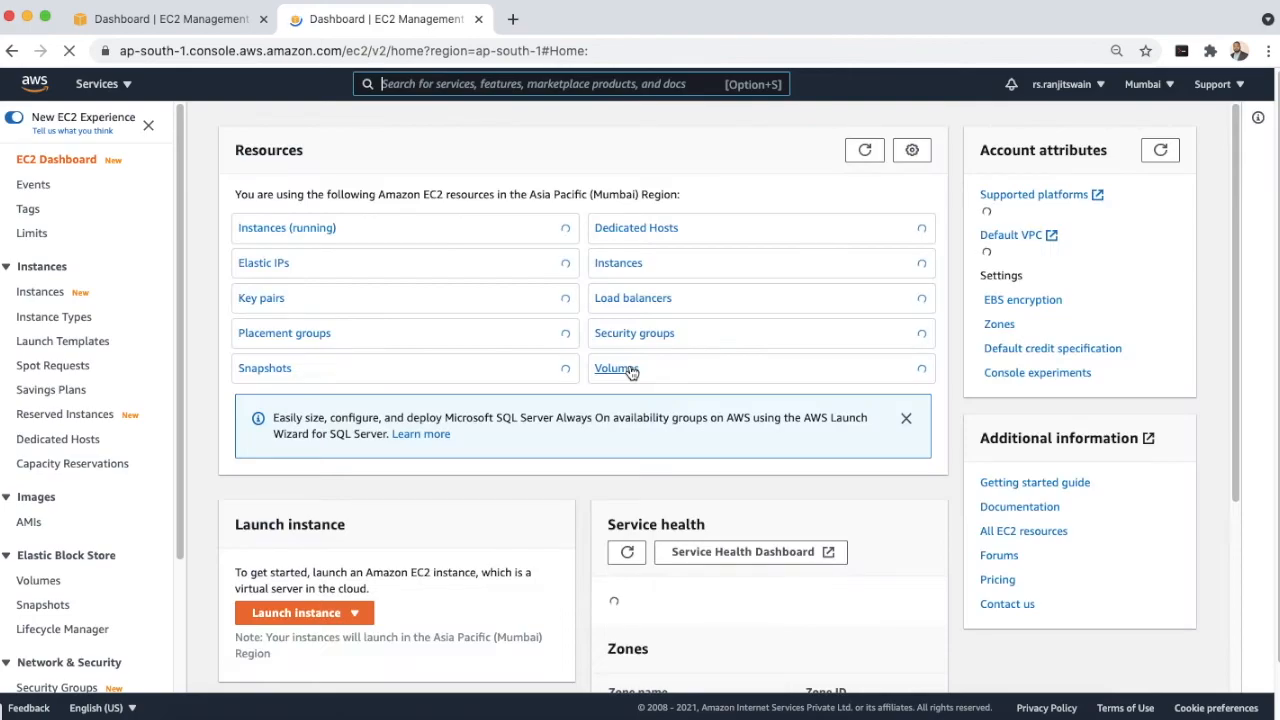
click(309, 232)
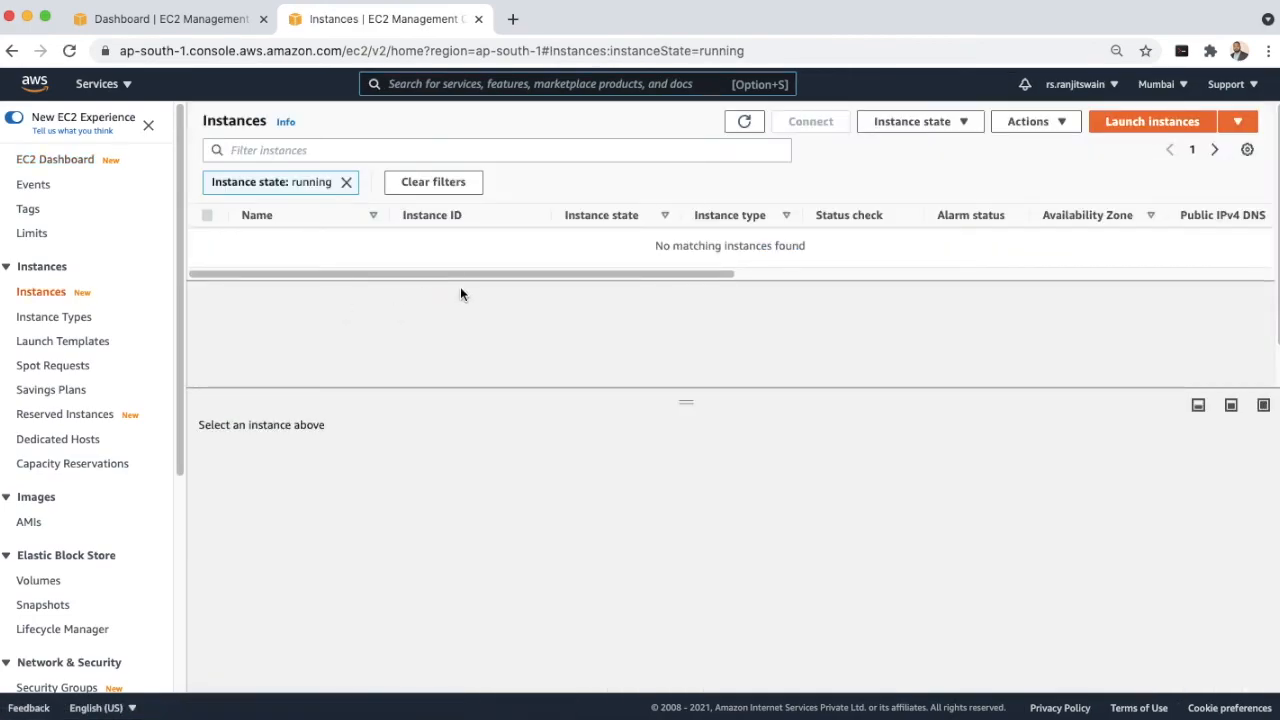
click(744, 121)
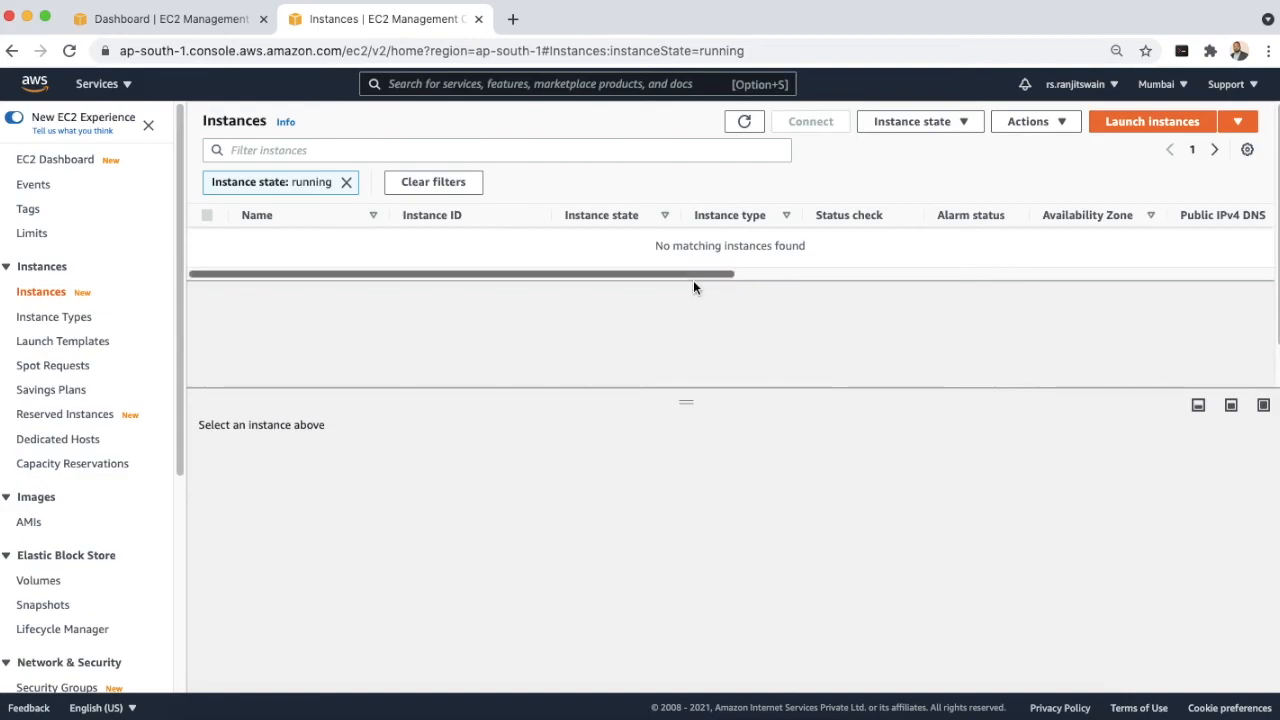
scroll(73, 540, down, 5)
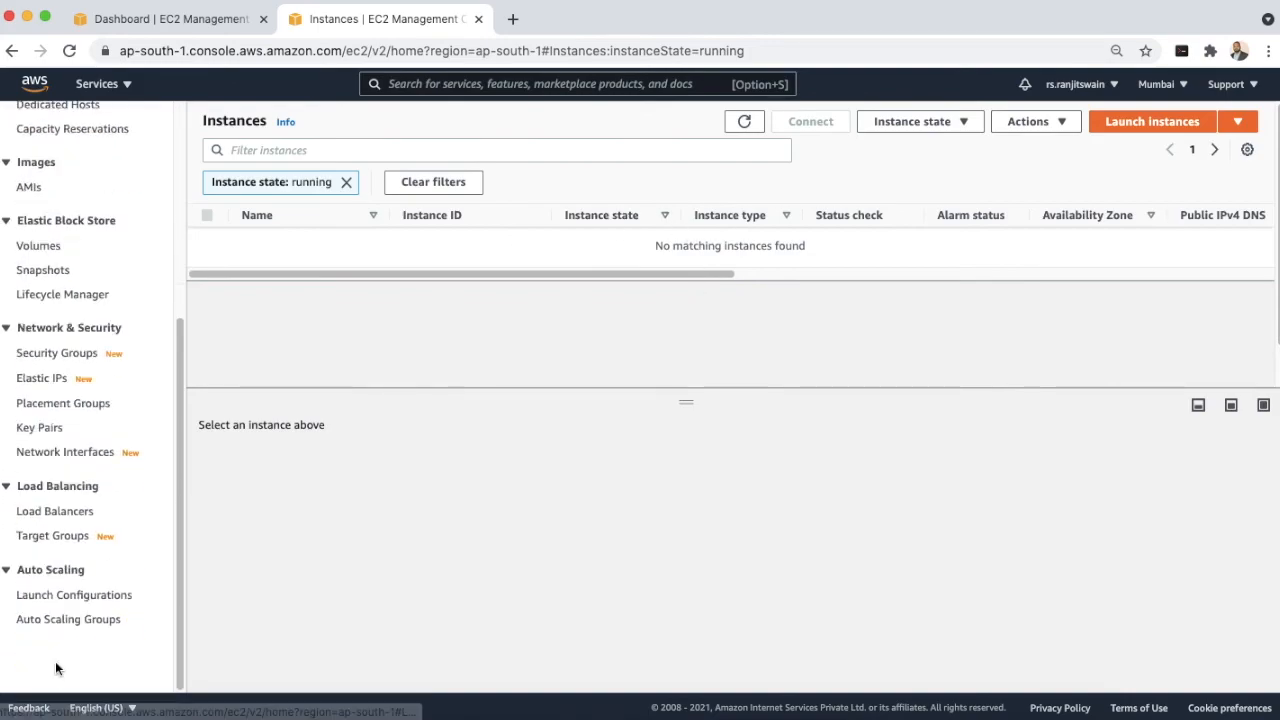
click(62, 621)
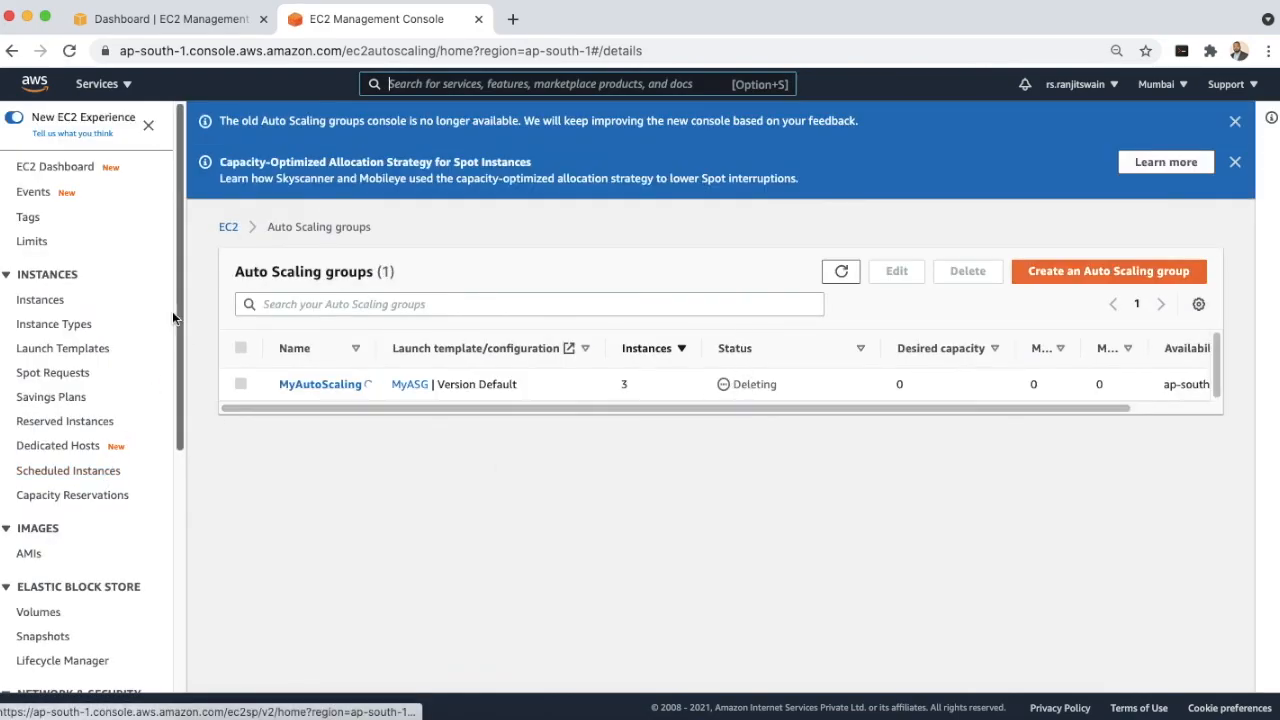
- Recheck the EC2 running instances and launch configurations, and reopen the Auto Scaling groups list
click(74, 173)
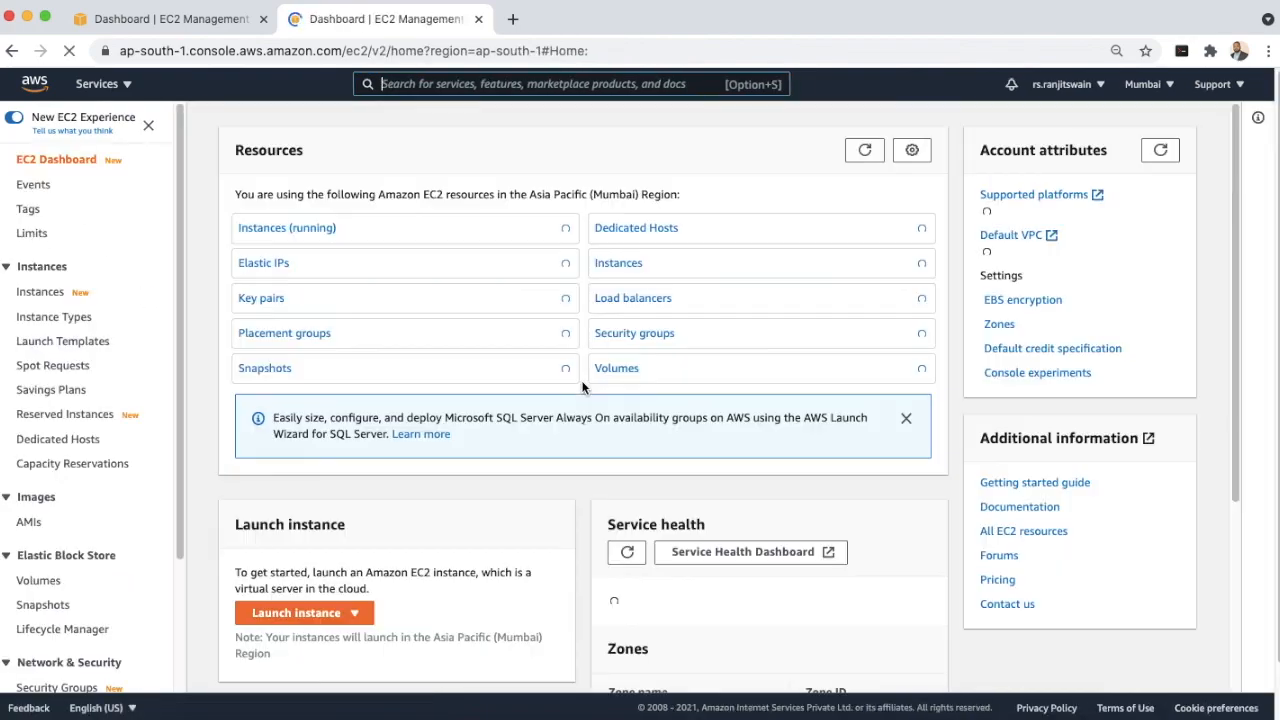
click(297, 230)
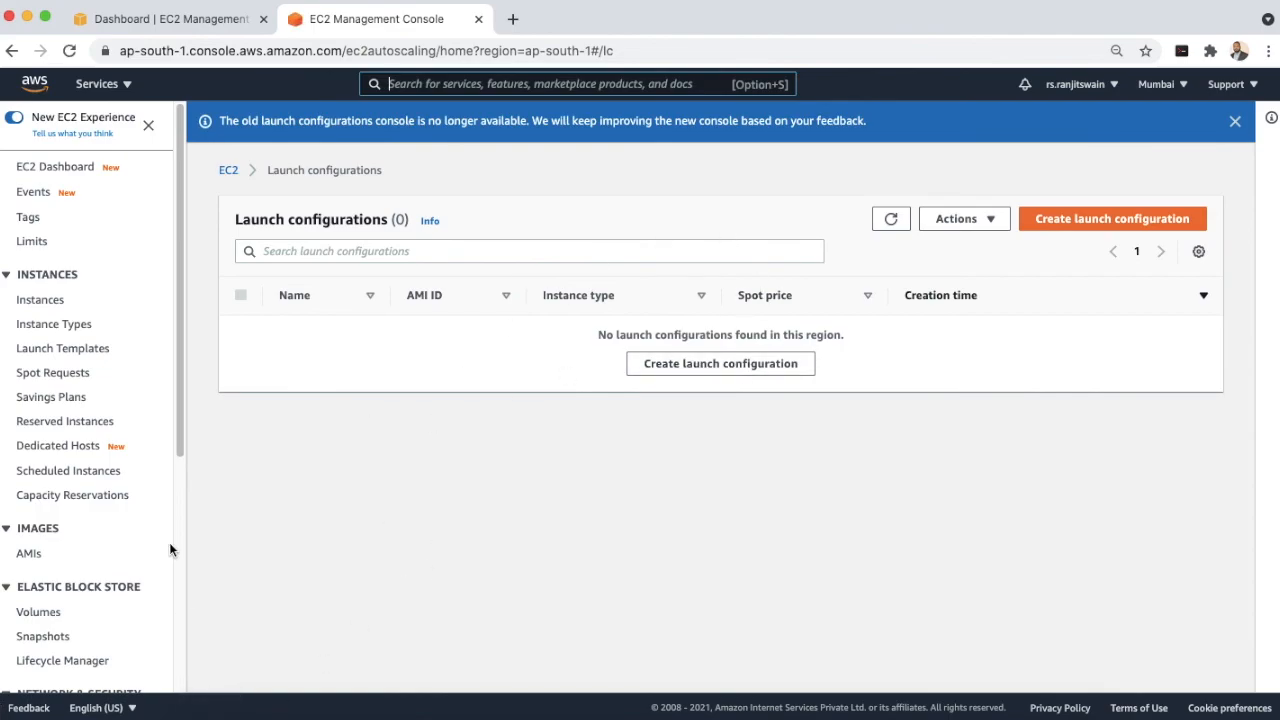
scroll(169, 542, down, 8)
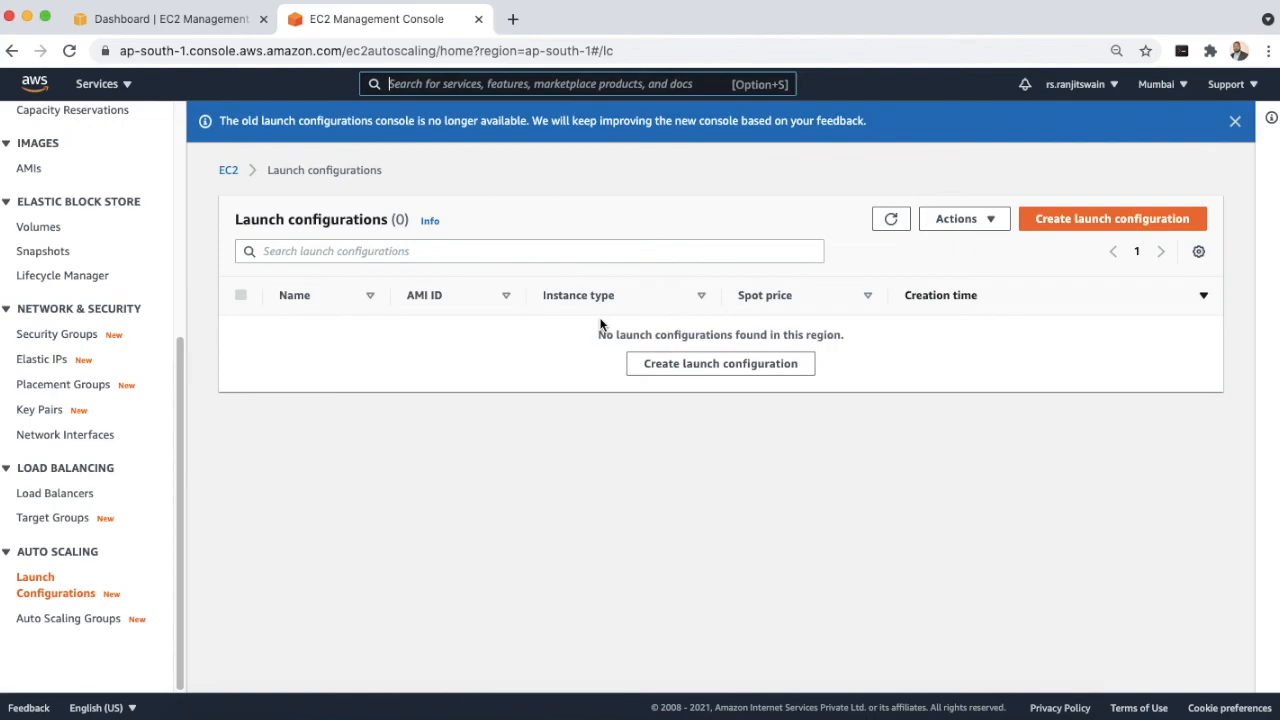
click(64, 619)
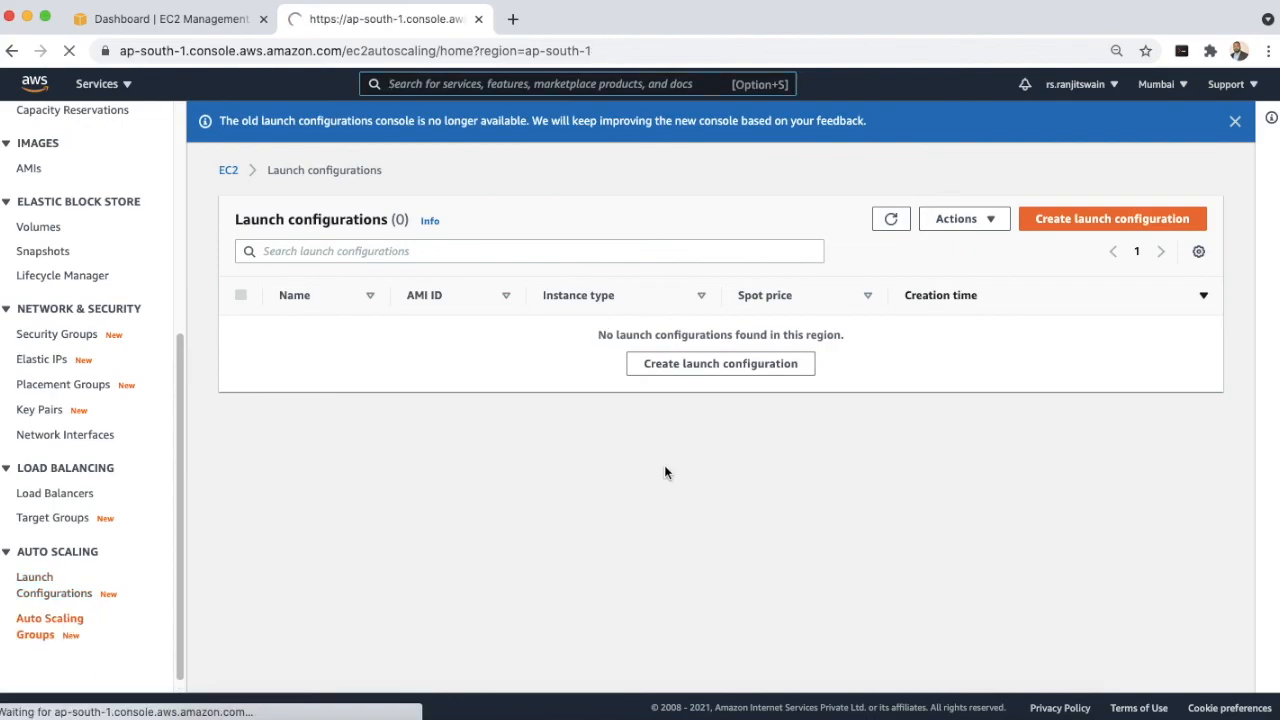